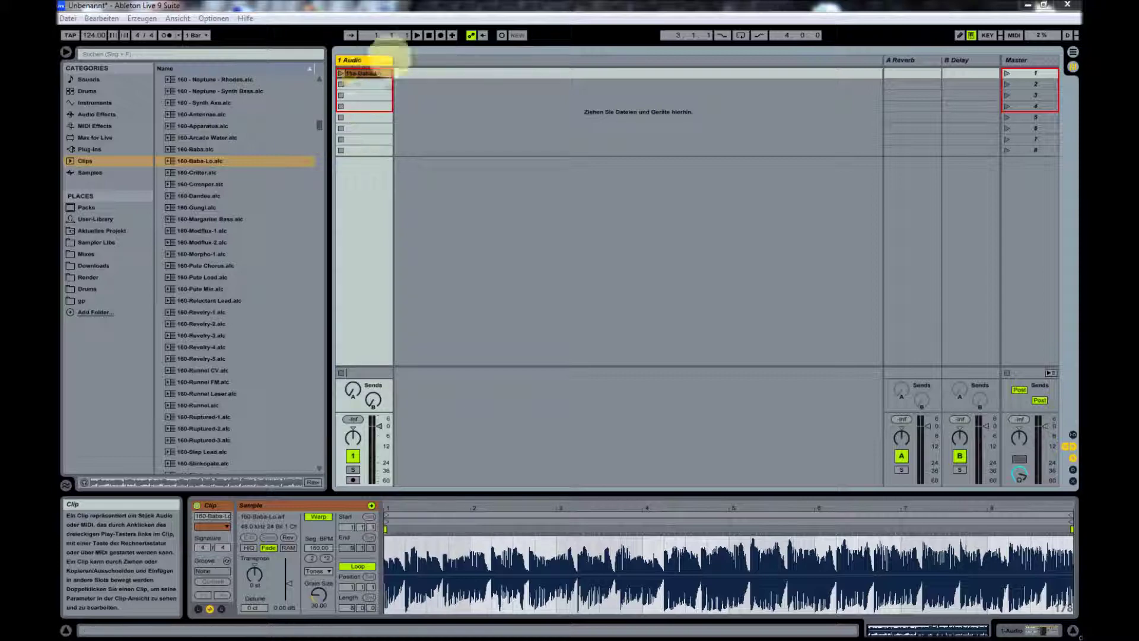
Open the context menu of the 160-Baba-Lo clip in the Audio track's first slot
{"action": "right_click", "coordinate": [367, 75]}
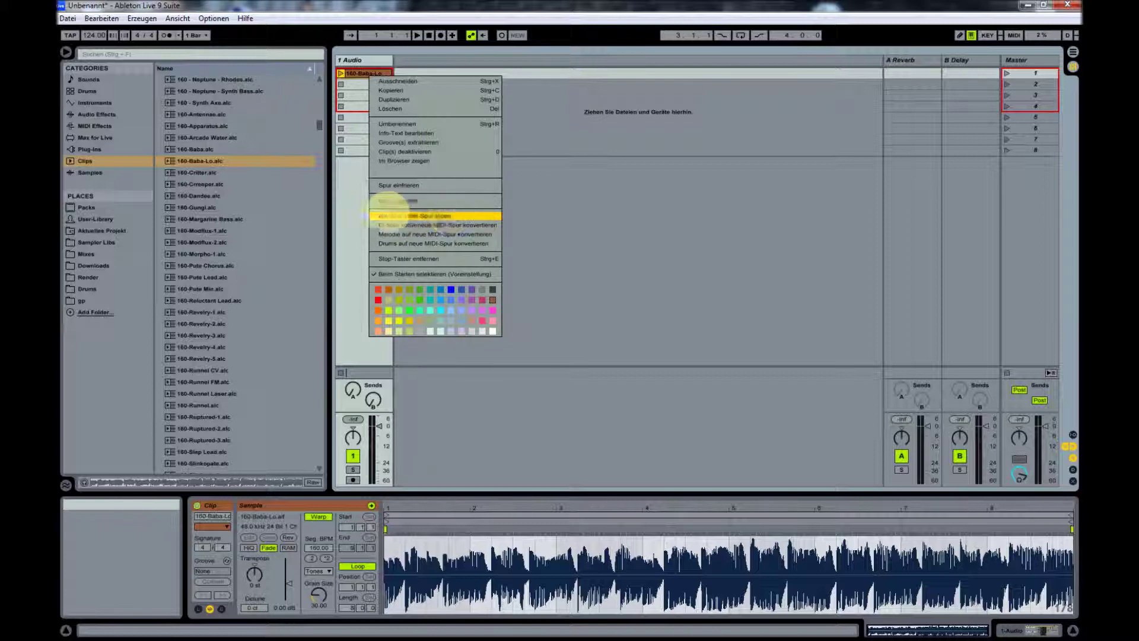
In Preferences' Look/Feel, set the language to US-English and accept the restart warning
{"action": "left_click", "coordinate": [224, 25]}
{"action": "left_click", "coordinate": [215, 18]}
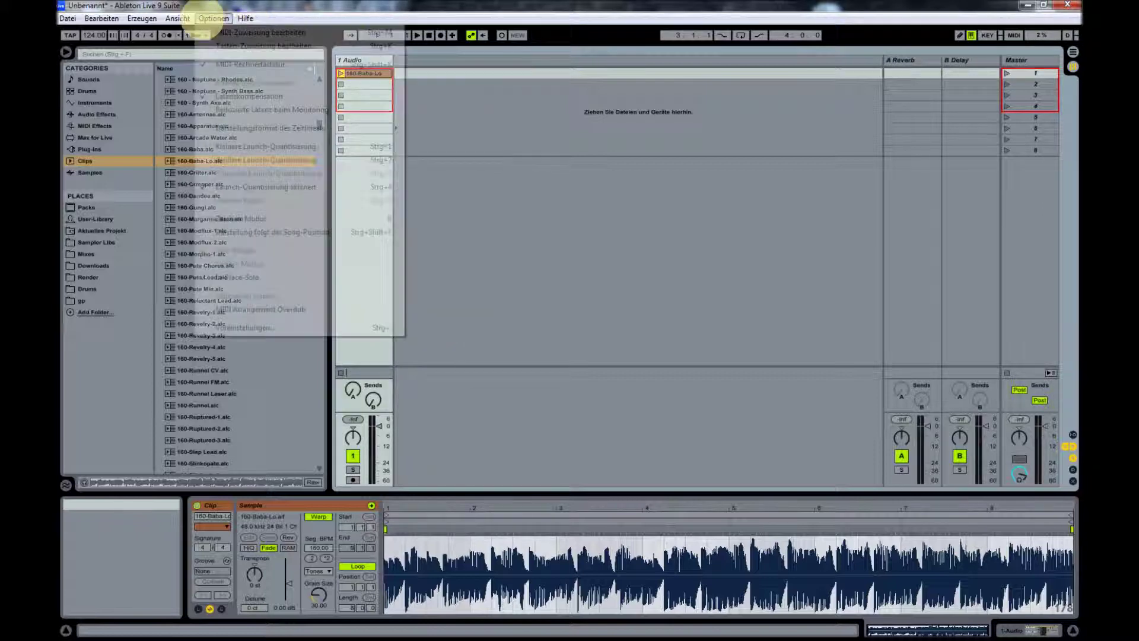
{"action": "left_click", "coordinate": [254, 325]}
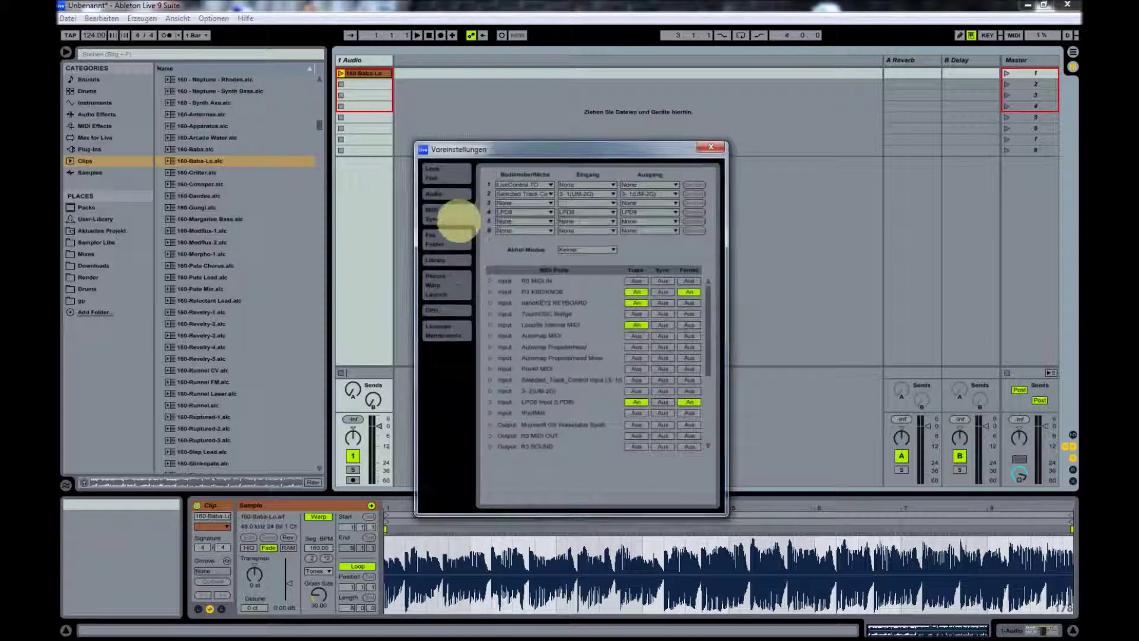
{"action": "left_click", "coordinate": [438, 173]}
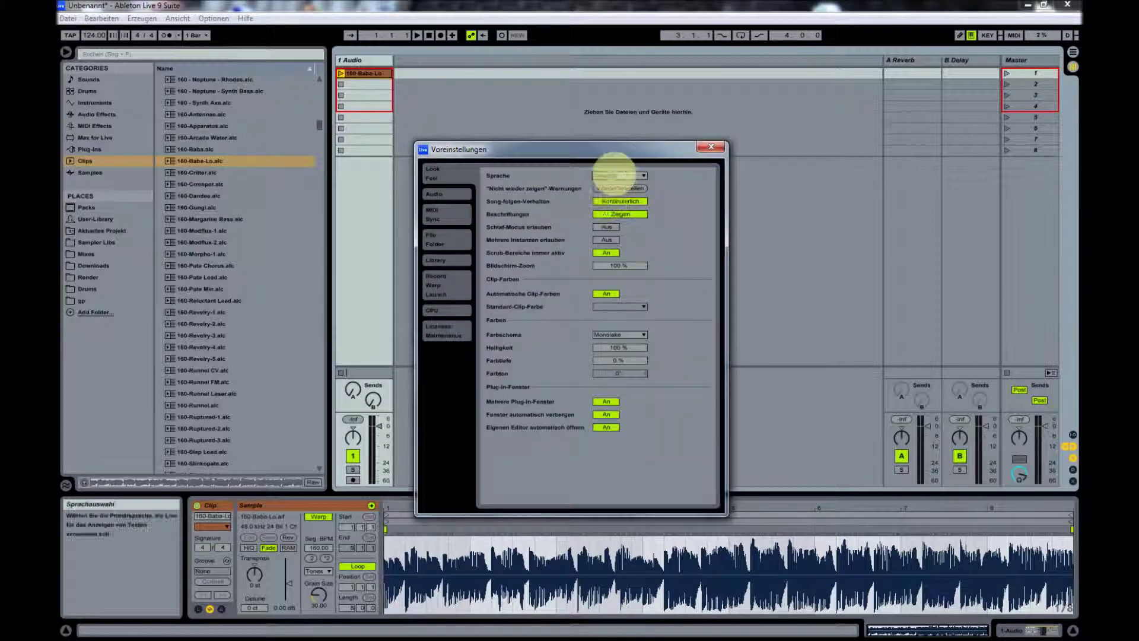
{"action": "left_click", "coordinate": [620, 175]}
{"action": "left_click", "coordinate": [613, 190]}
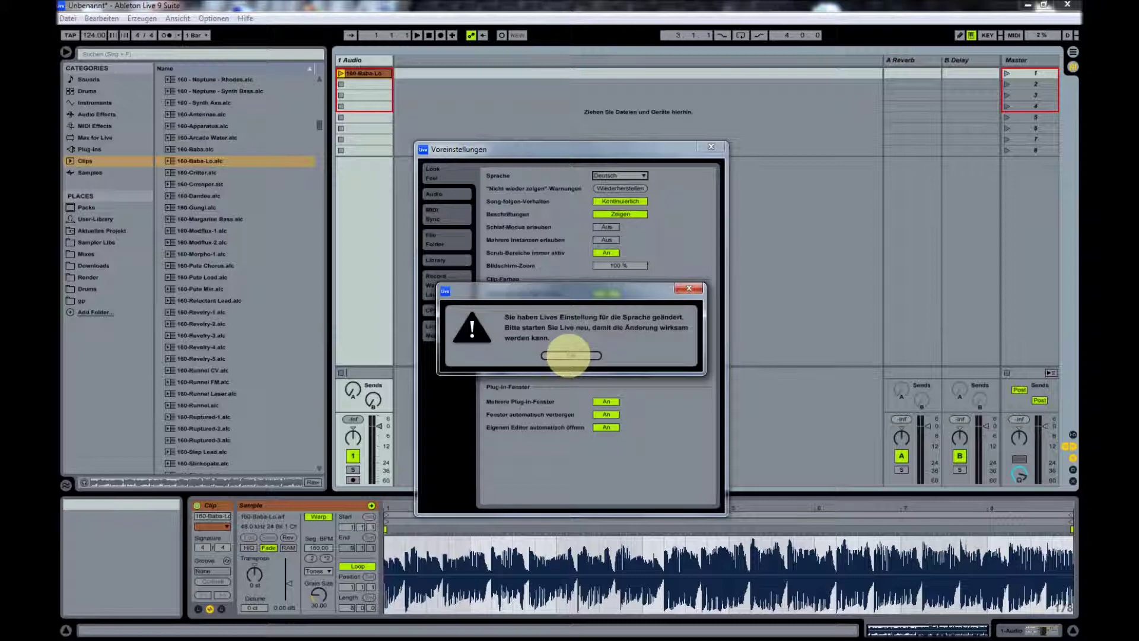
{"action": "left_click", "coordinate": [570, 355]}
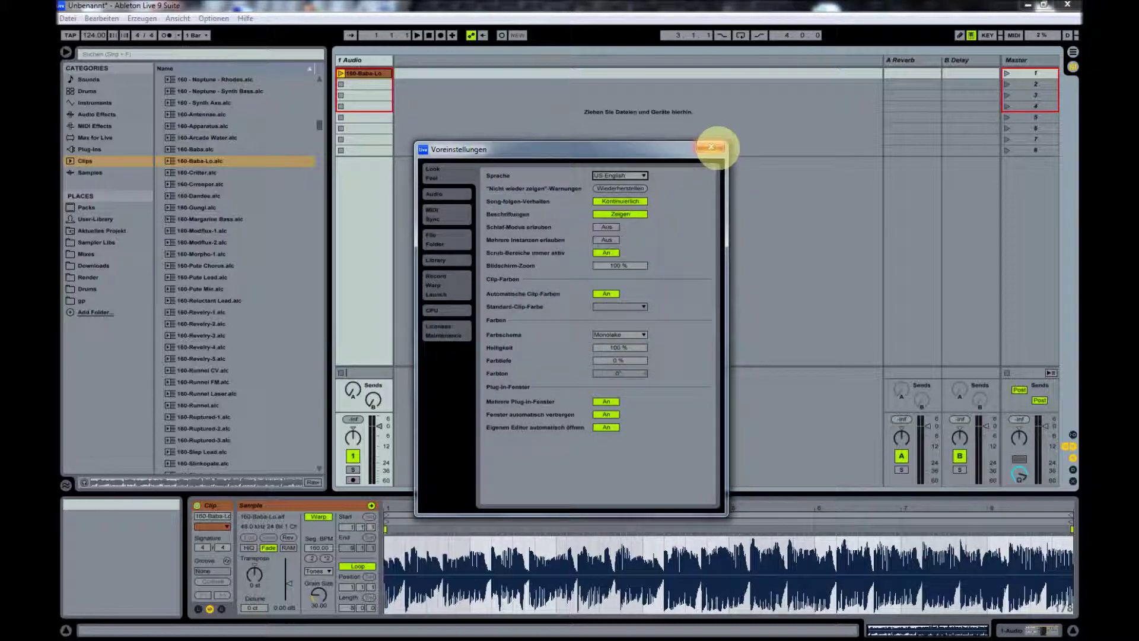
{"action": "left_click", "coordinate": [712, 147]}
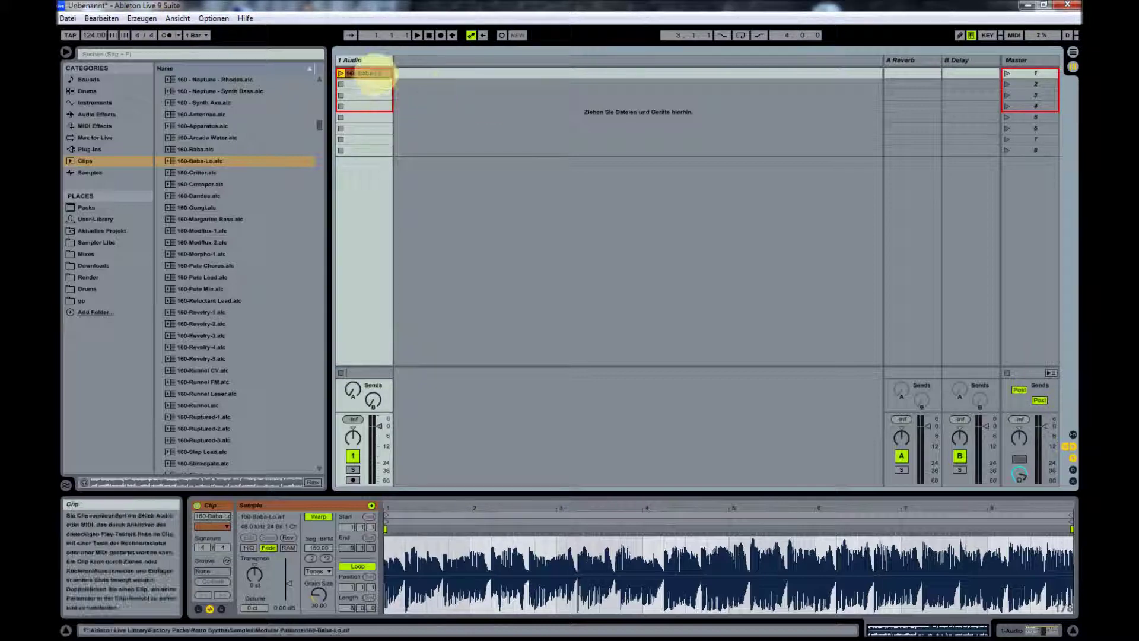
Slice the 160-Baba-Lo clip to a new MIDI track at 1/16 Note using the Integriert preset
{"action": "right_click", "coordinate": [375, 71]}
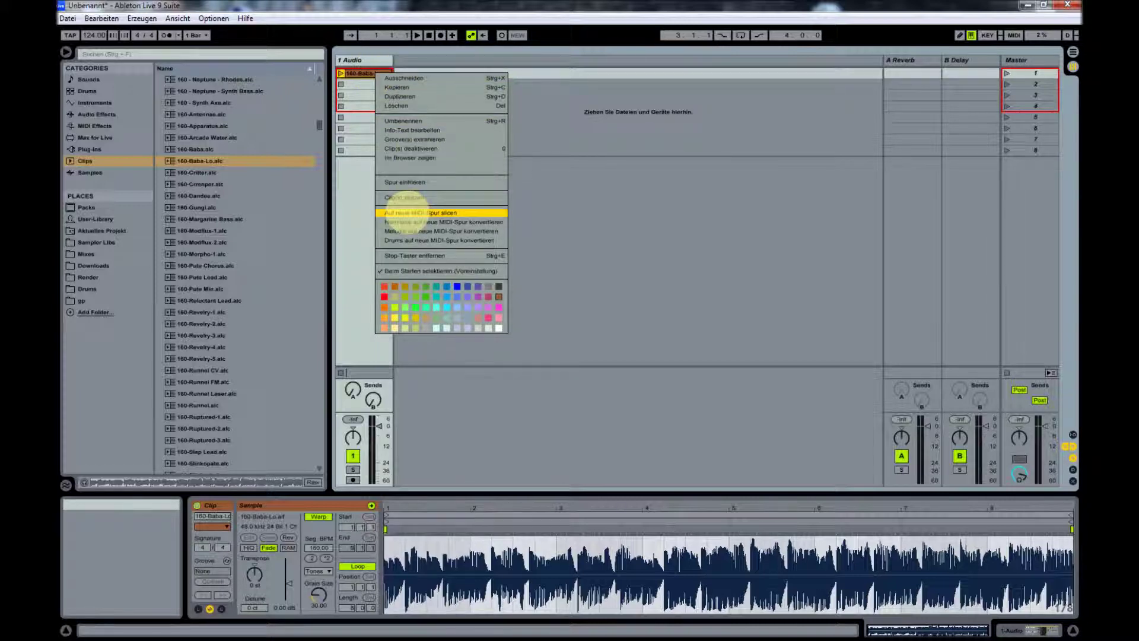
{"action": "left_click", "coordinate": [409, 212]}
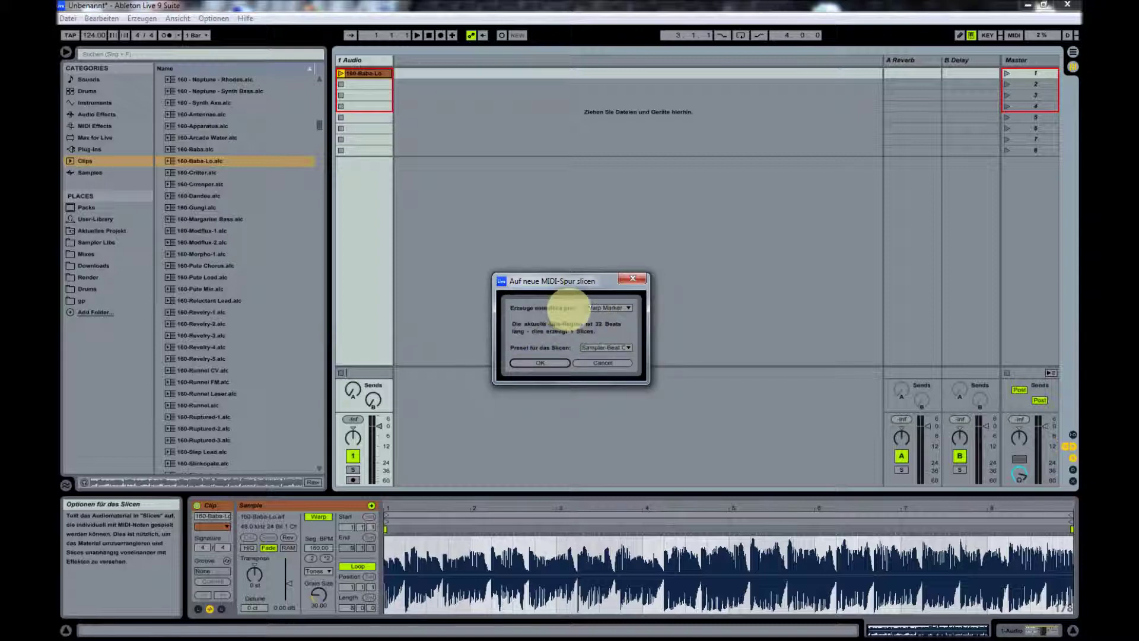
{"action": "left_click", "coordinate": [603, 307]}
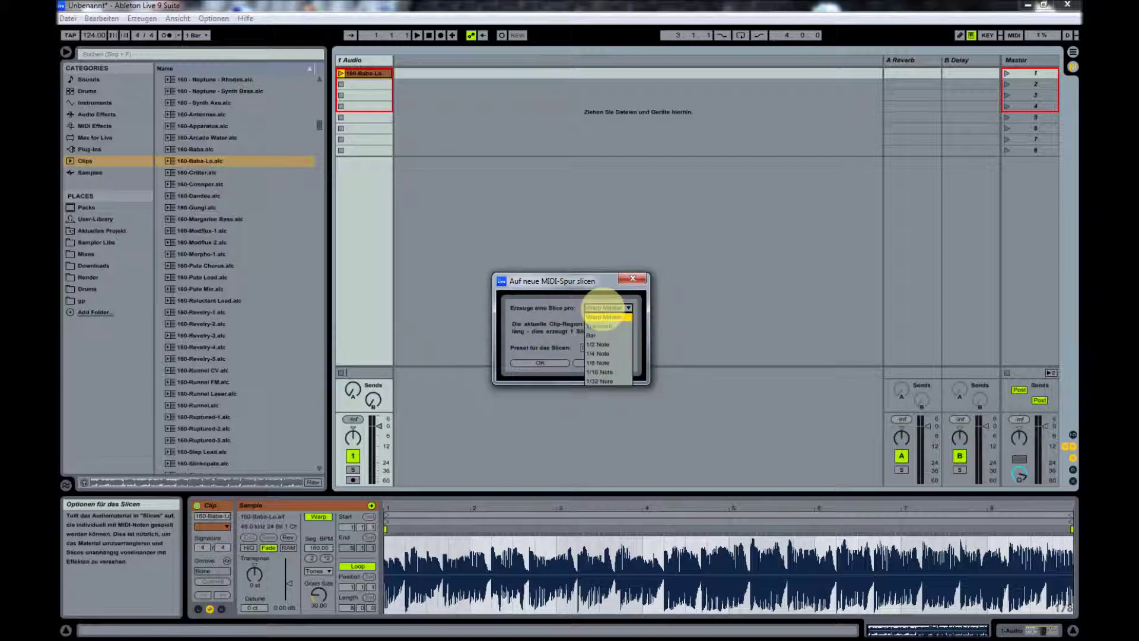
{"action": "left_click", "coordinate": [605, 381]}
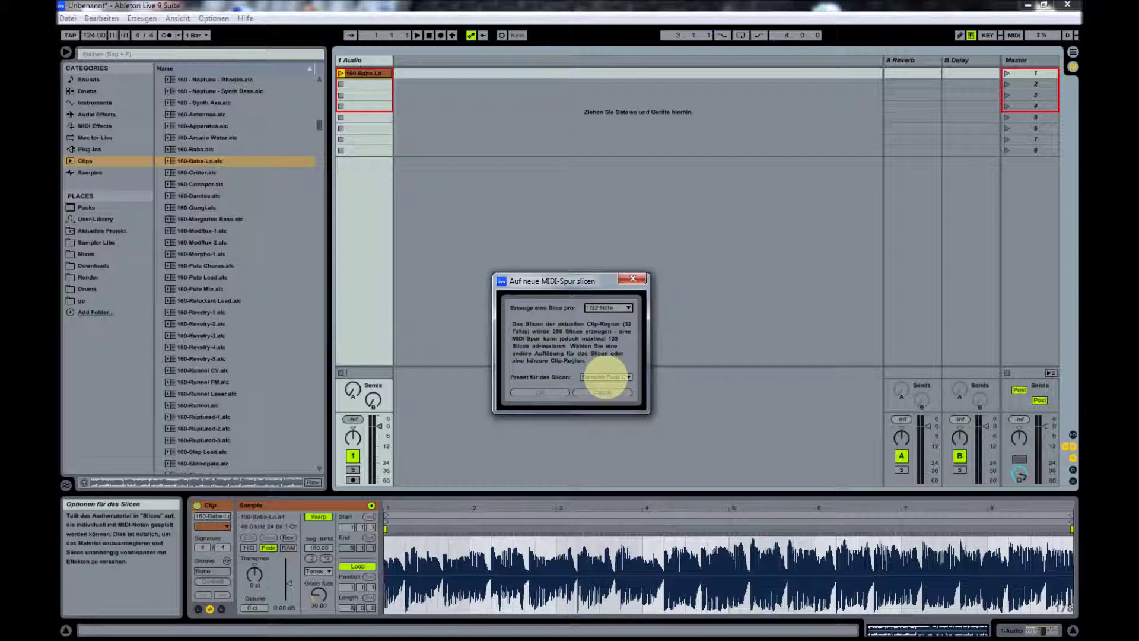
{"action": "left_click", "coordinate": [609, 307]}
{"action": "left_click", "coordinate": [605, 372]}
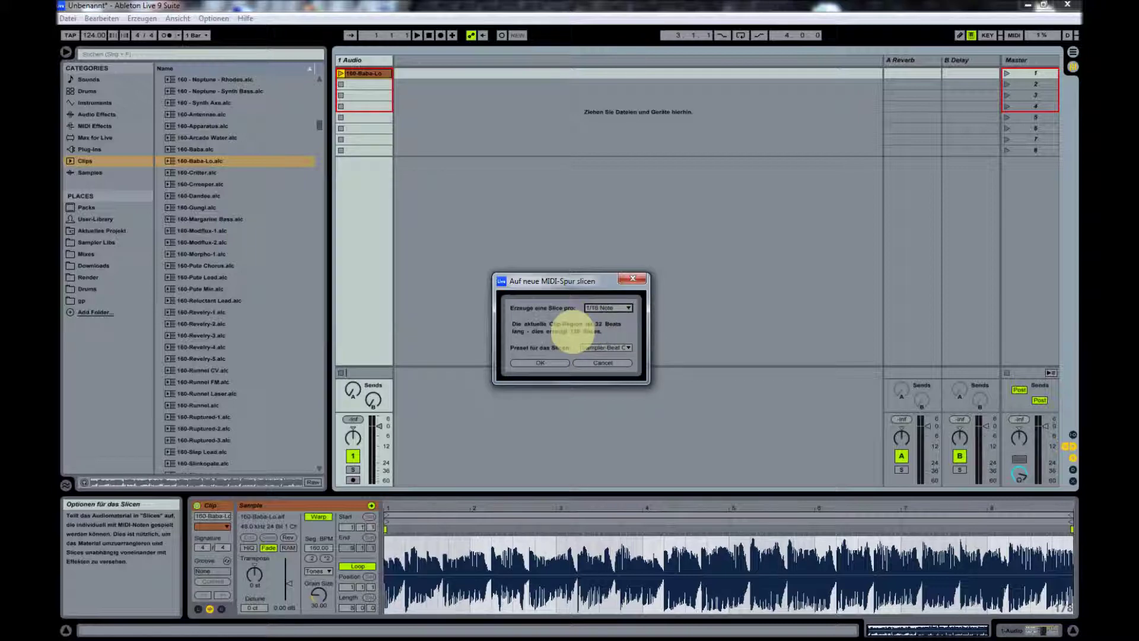
{"action": "left_click", "coordinate": [609, 307]}
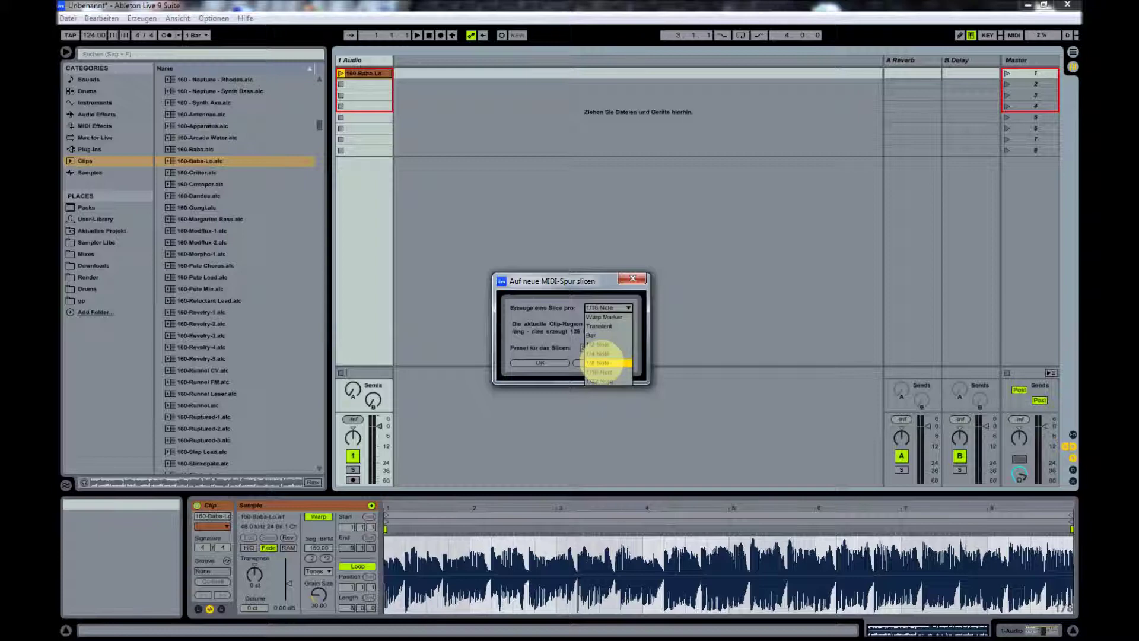
{"action": "left_click", "coordinate": [570, 327]}
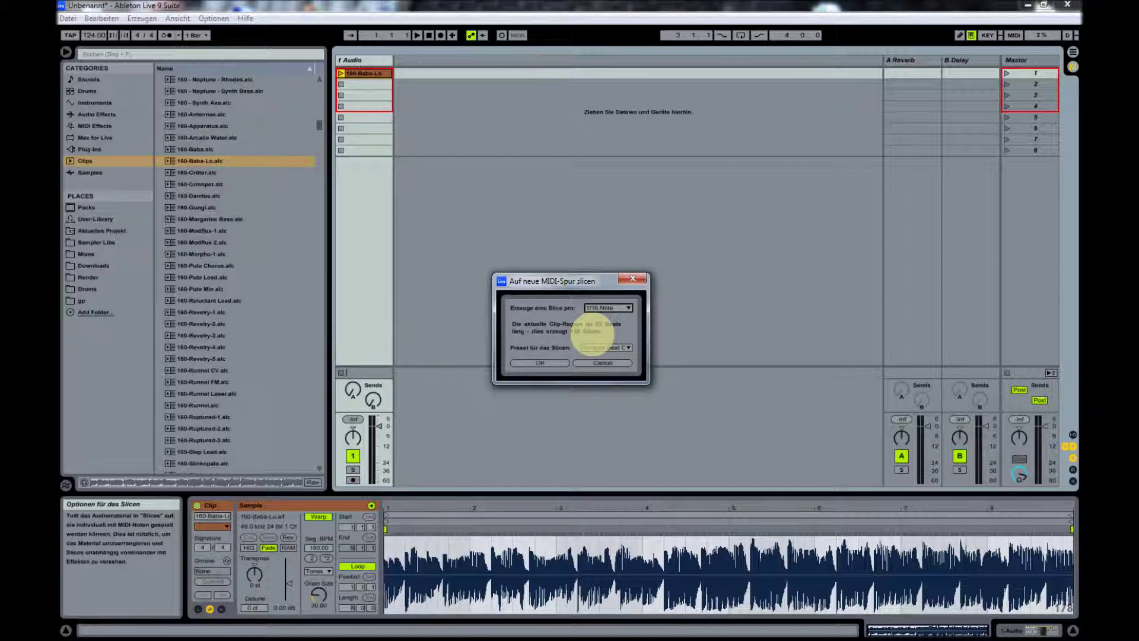
{"action": "left_click", "coordinate": [606, 347]}
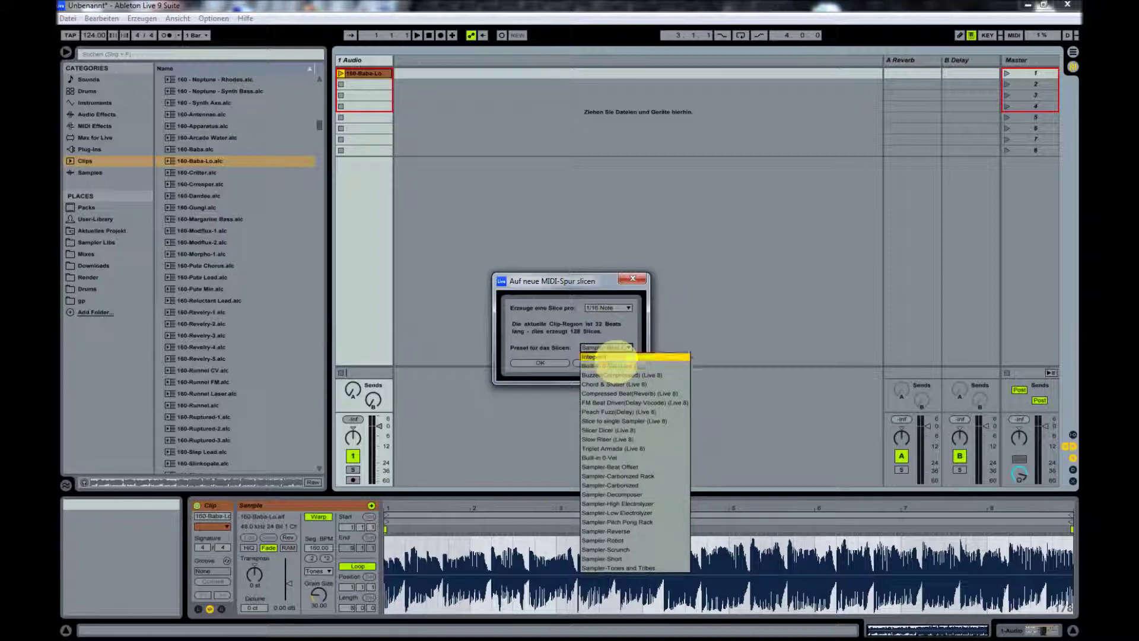
{"action": "left_click", "coordinate": [620, 357]}
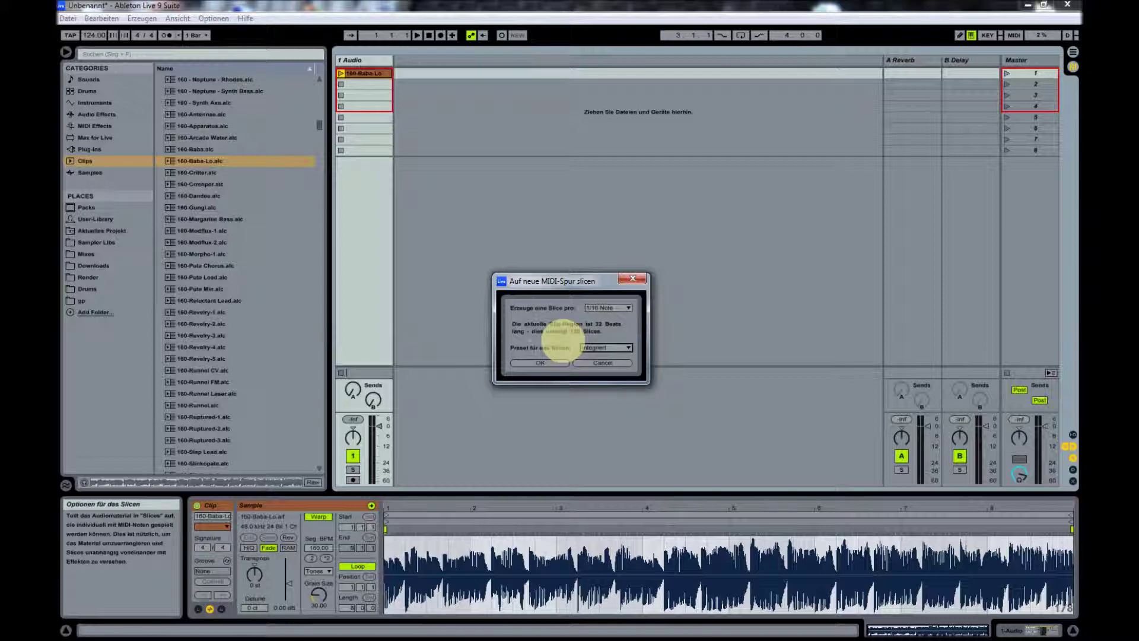
{"action": "left_click", "coordinate": [540, 363]}
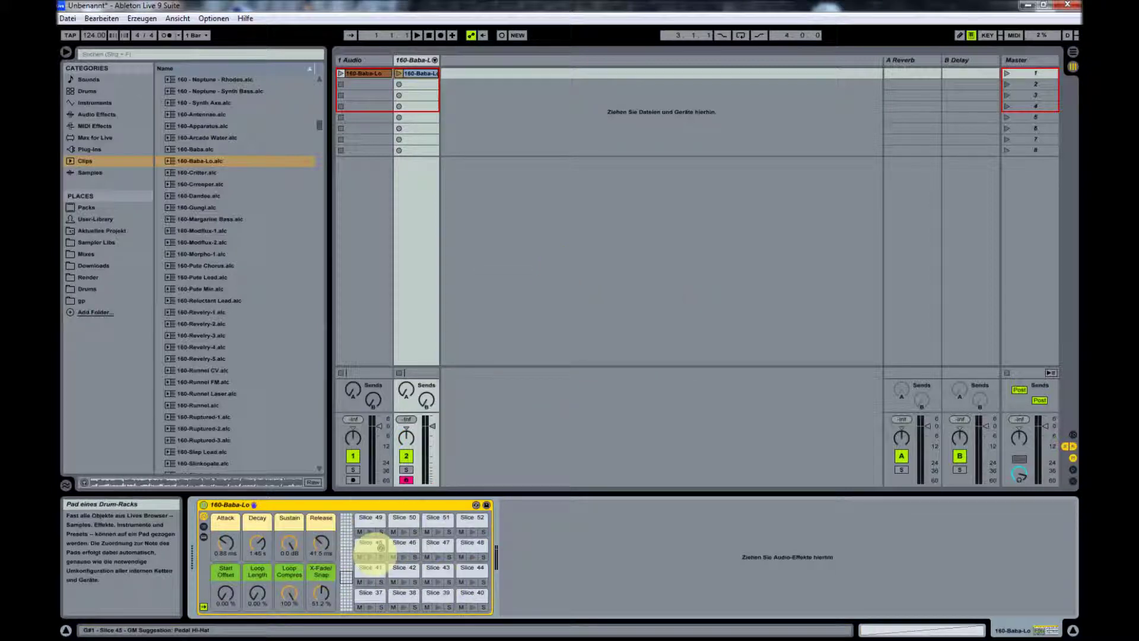
Audition slices 45, 46, 42 and 43 on the new Drum Rack's pads
{"action": "left_click", "coordinate": [381, 547]}
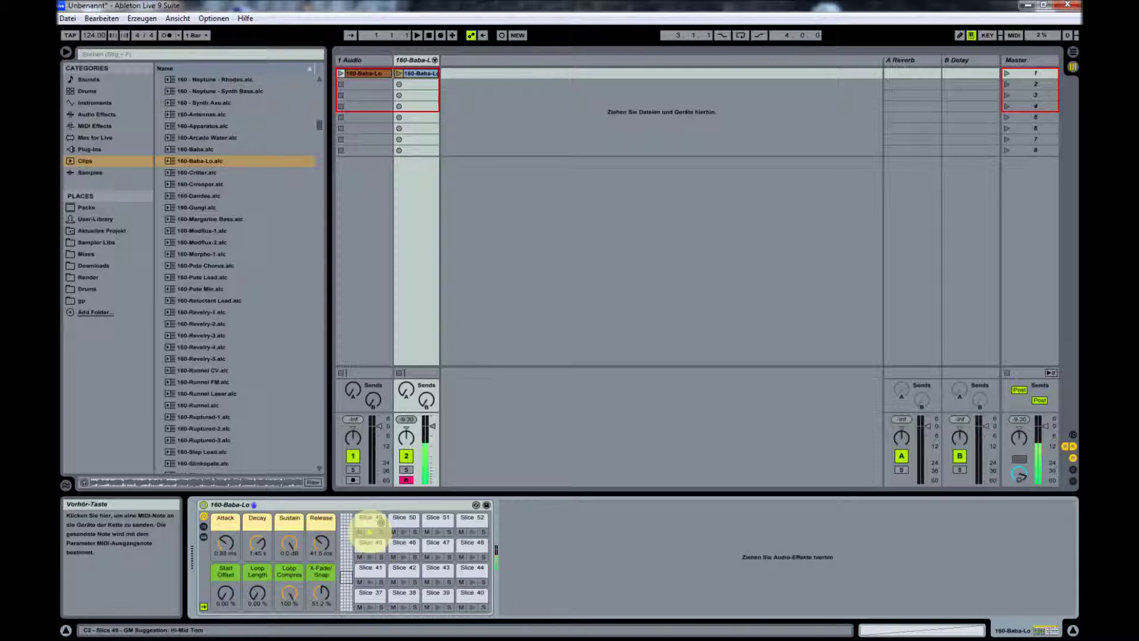
{"action": "left_click", "coordinate": [415, 547]}
{"action": "left_click", "coordinate": [409, 572]}
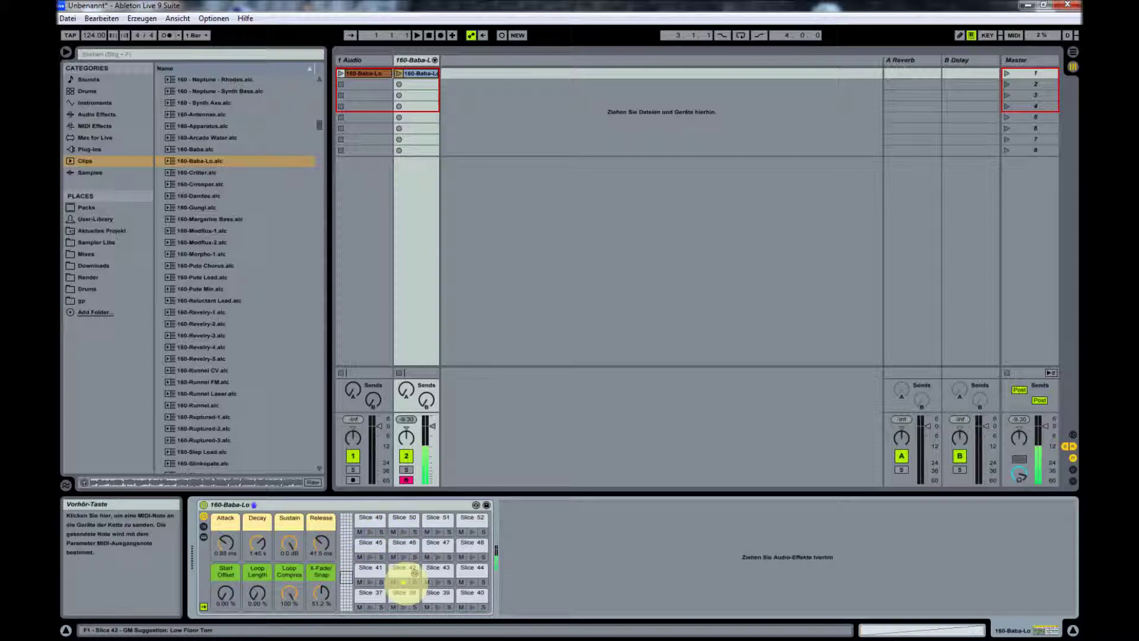
{"action": "left_click", "coordinate": [445, 572]}
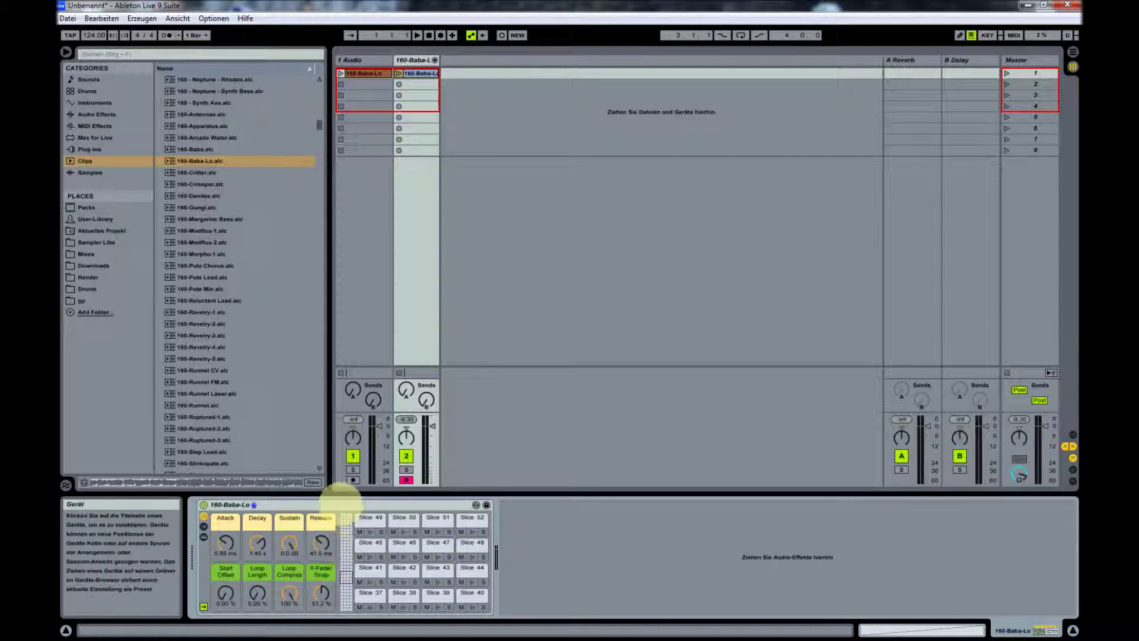
Delete the 160-Baba-Lo slice rack from track 2 and open the MIDI clip in an enlarged note editor
{"action": "left_click", "coordinate": [341, 502]}
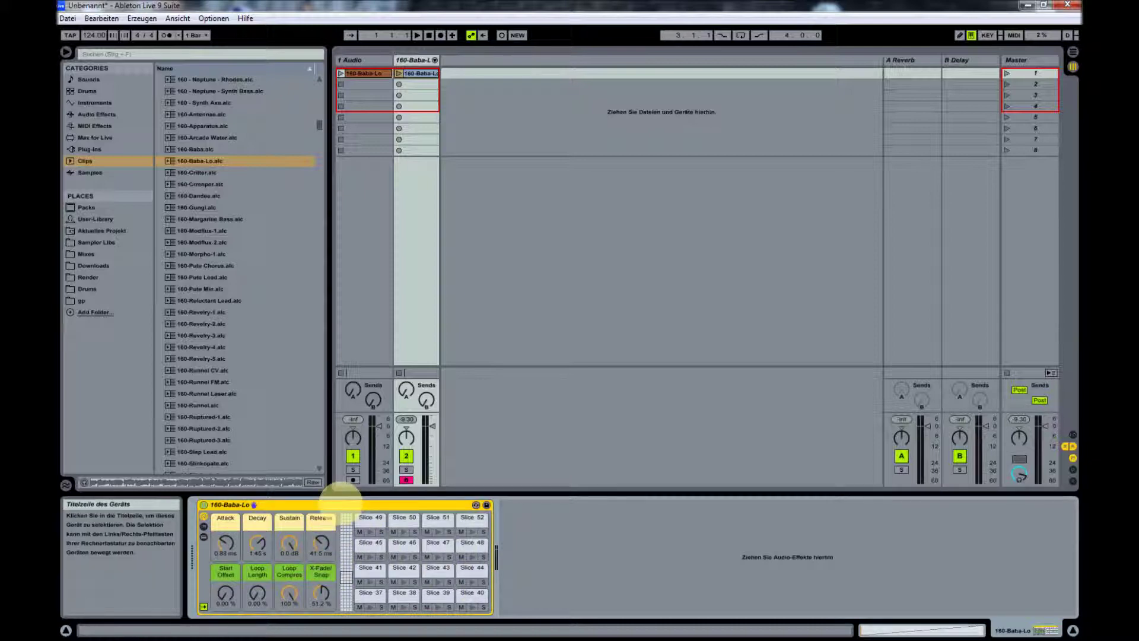
{"action": "key", "text": "Delete"}
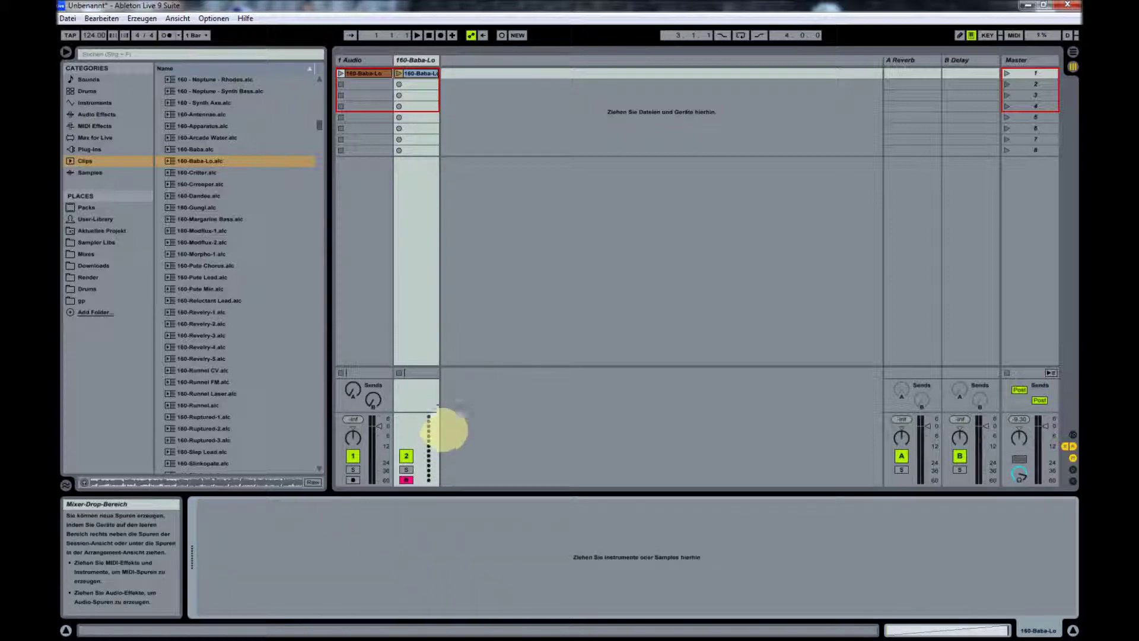
{"action": "left_click", "coordinate": [418, 74]}
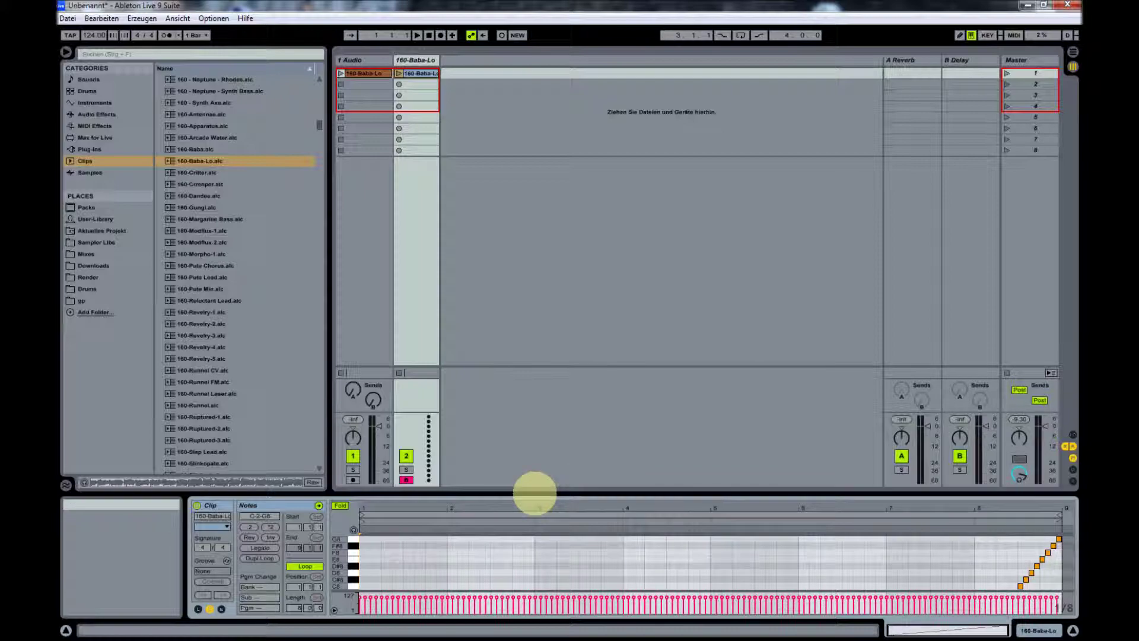
{"action": "left_click_drag", "start_coordinate": [534, 493], "coordinate": [542, 107]}
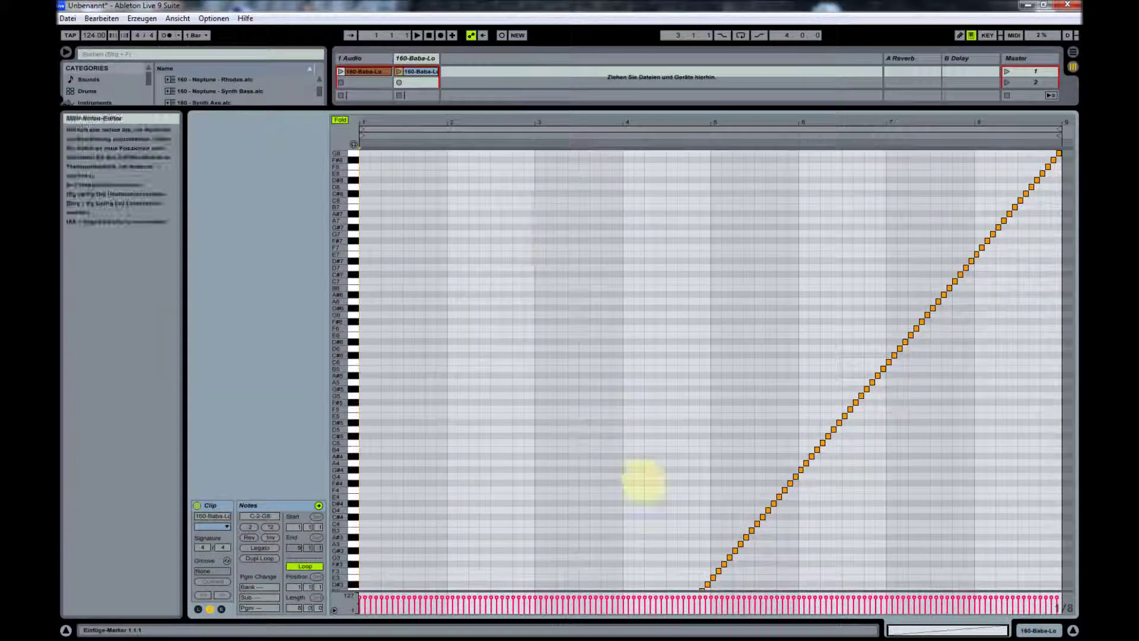
Delete the lowest staircase notes from bar 1 to about bar 3
{"action": "scroll", "coordinate": [644, 480], "scroll_direction": "down", "scroll_amount": 10}
{"action": "scroll", "coordinate": [629, 474], "scroll_direction": "down", "scroll_amount": 3}
{"action": "scroll", "coordinate": [627, 475], "scroll_direction": "up", "scroll_amount": 4}
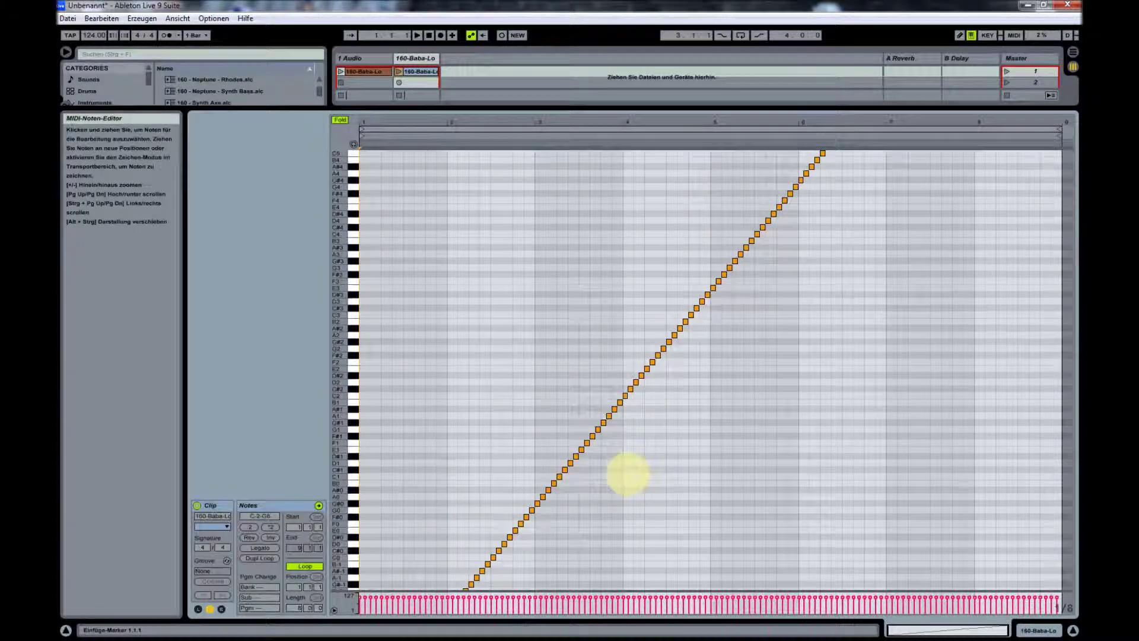
{"action": "scroll", "coordinate": [628, 475], "scroll_direction": "up", "scroll_amount": 8}
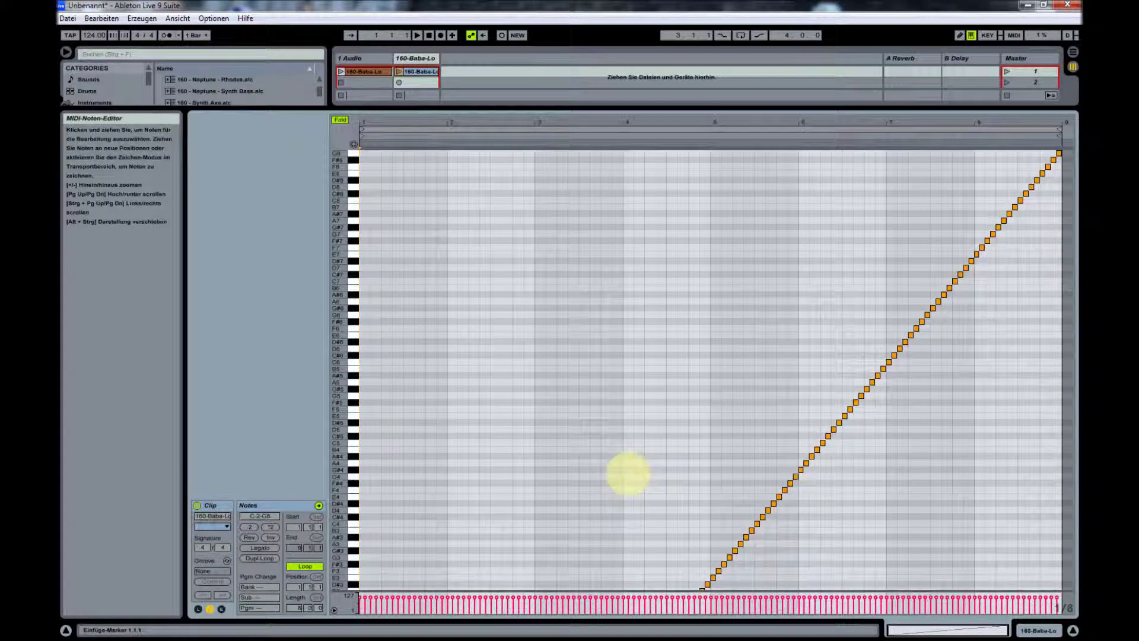
{"action": "scroll", "coordinate": [628, 474], "scroll_direction": "down", "scroll_amount": 12}
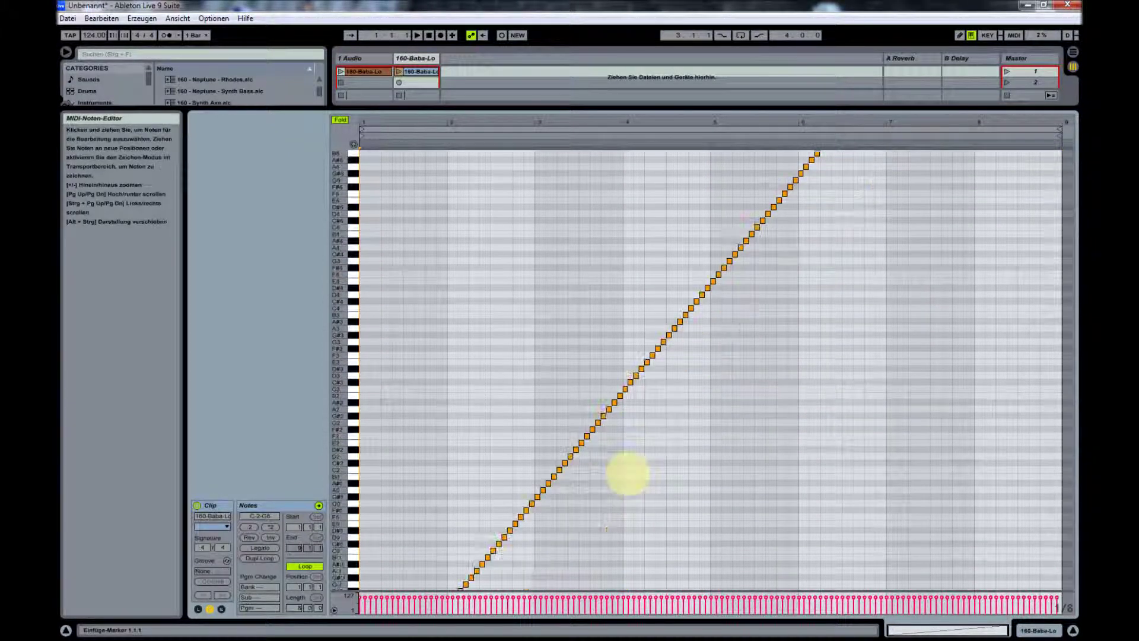
{"action": "scroll", "coordinate": [628, 474], "scroll_direction": "down", "scroll_amount": 1}
{"action": "scroll", "coordinate": [625, 473], "scroll_direction": "up", "scroll_amount": 10}
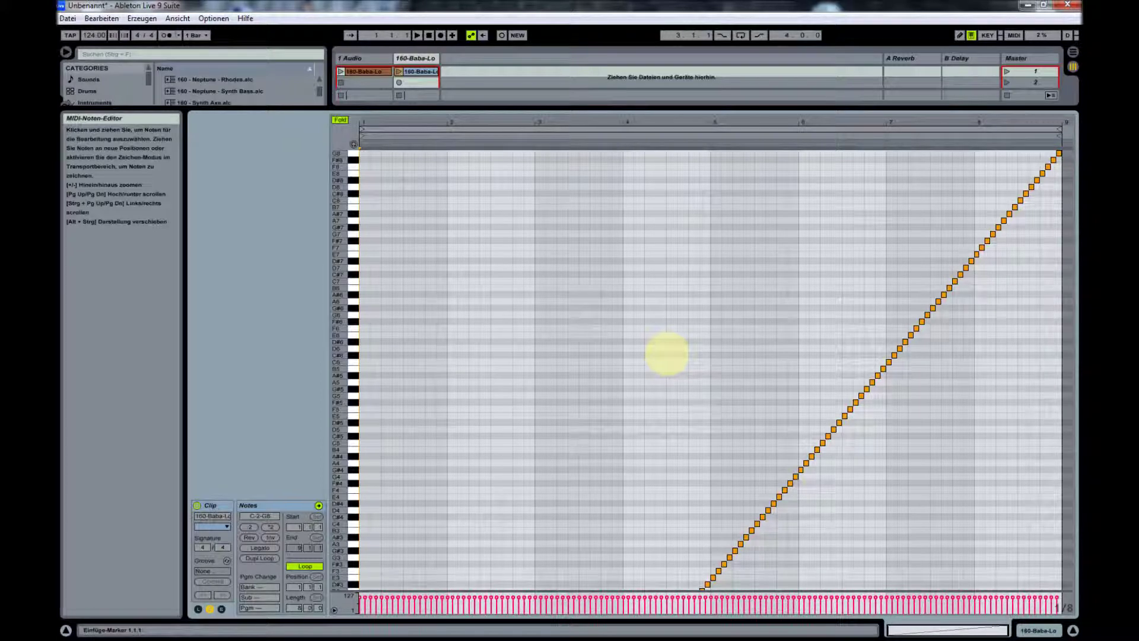
{"action": "scroll", "coordinate": [666, 354], "scroll_direction": "down", "scroll_amount": 15}
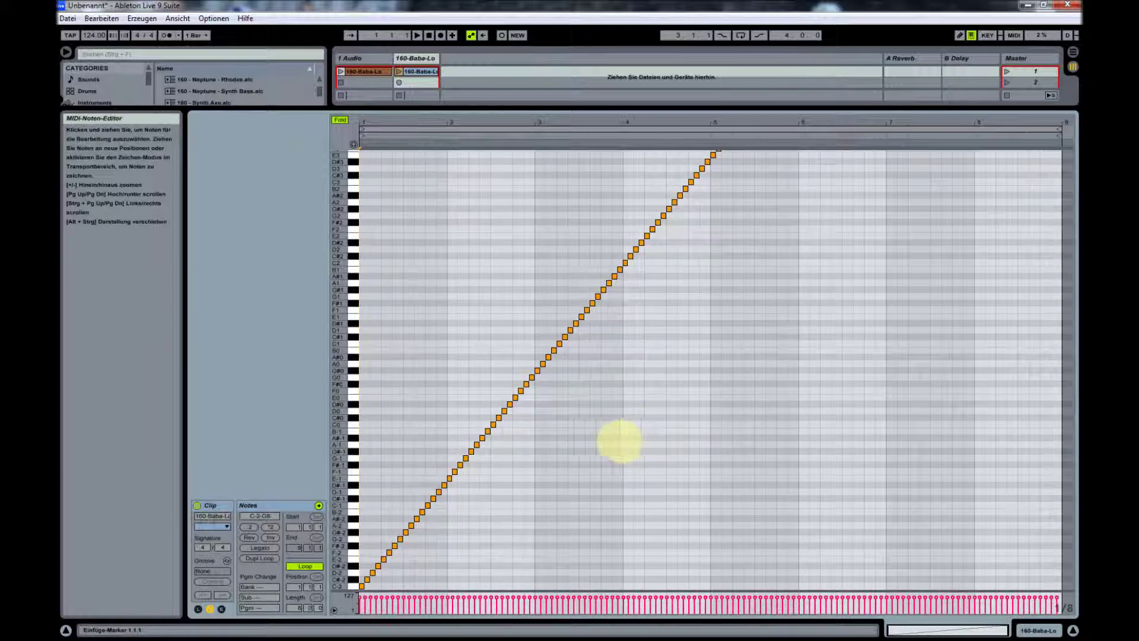
{"action": "left_click_drag", "start_coordinate": [364, 351], "coordinate": [562, 590]}
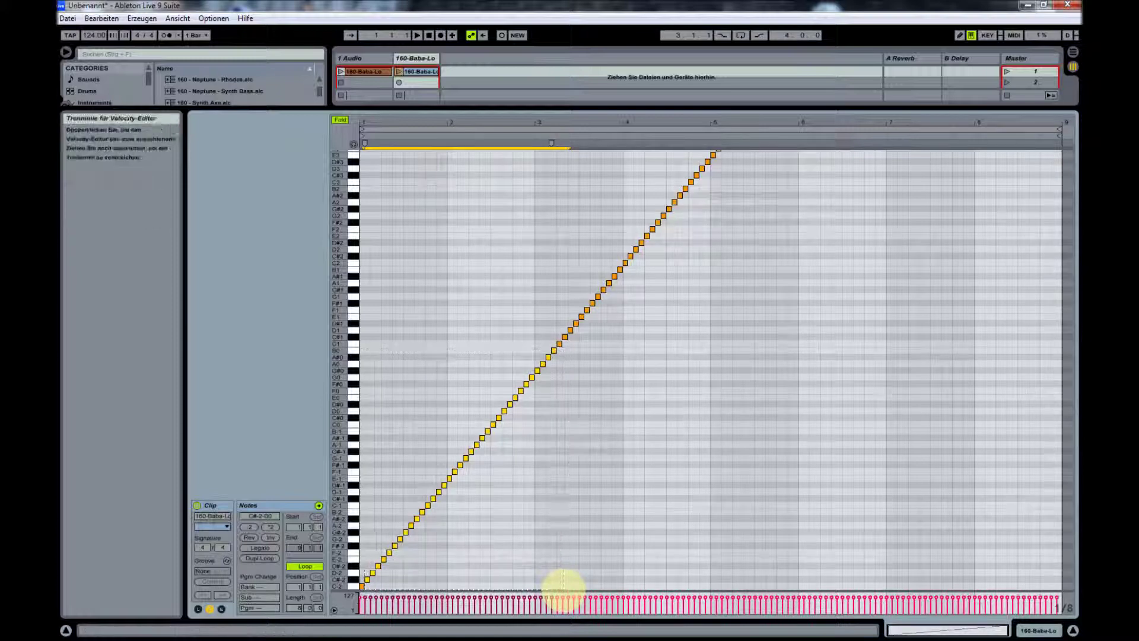
{"action": "key", "text": "Delete"}
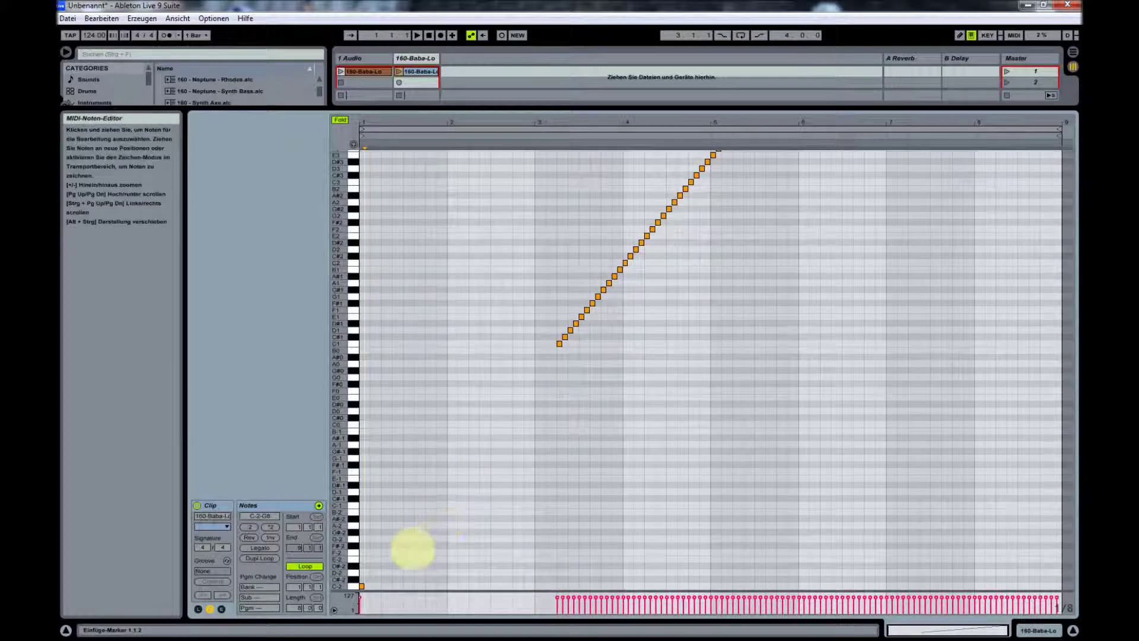
Select every note row from C#4 up to E7 and delete those notes
{"action": "left_click", "coordinate": [369, 580]}
{"action": "scroll", "coordinate": [579, 454], "scroll_direction": "up", "scroll_amount": 10}
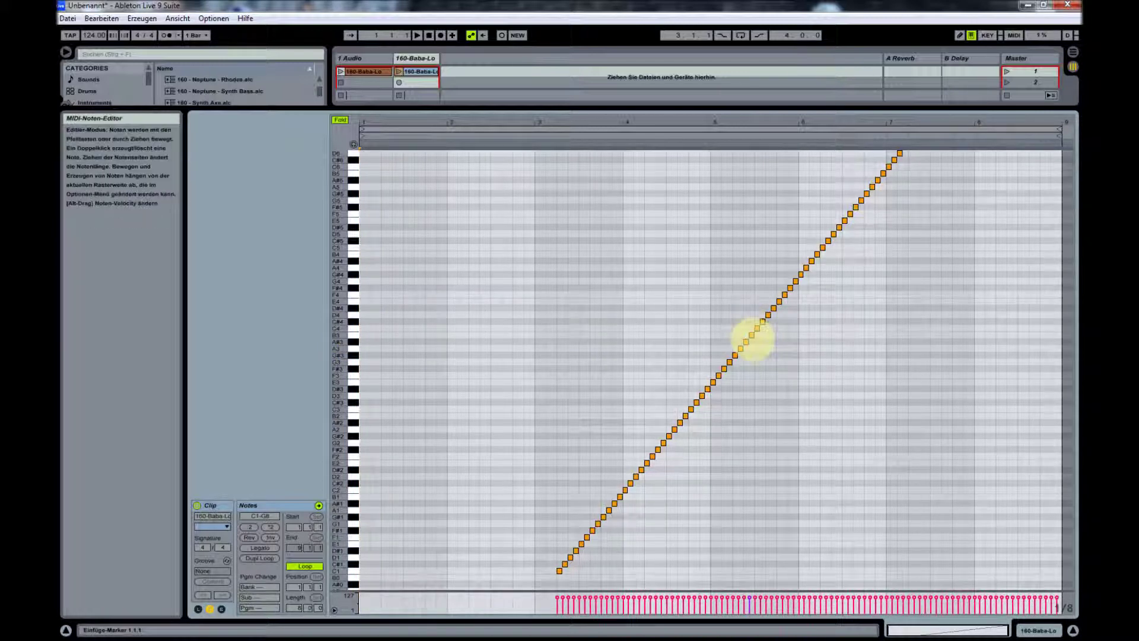
{"action": "left_click_drag", "start_coordinate": [752, 341], "coordinate": [857, 226]}
{"action": "left_click", "coordinate": [414, 323]}
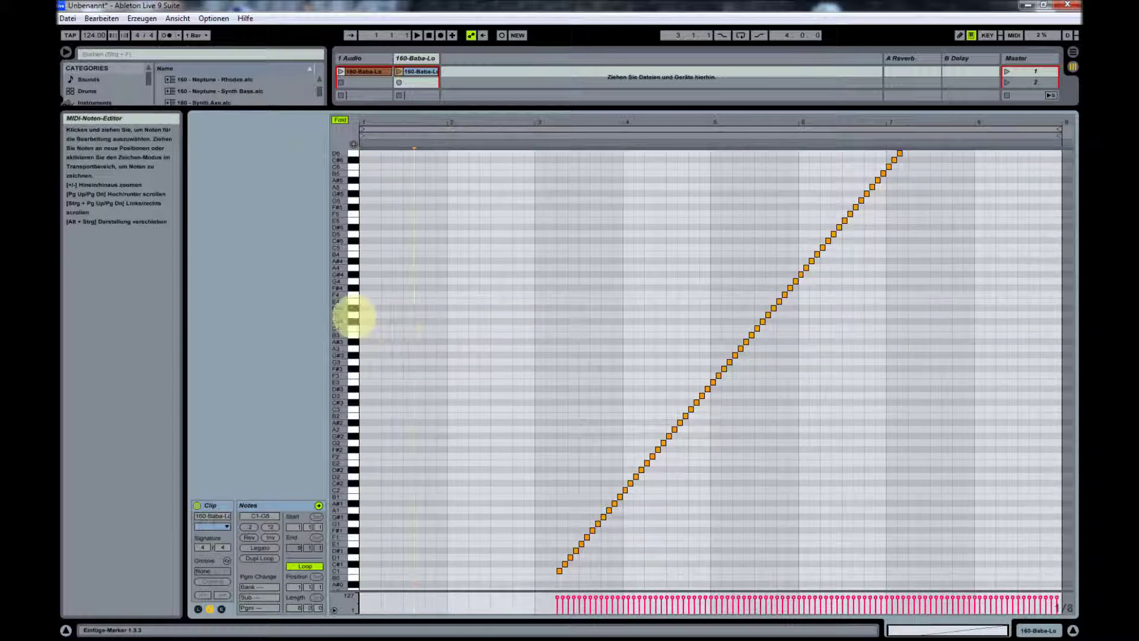
{"action": "left_click_drag", "start_coordinate": [355, 321], "coordinate": [344, 97]}
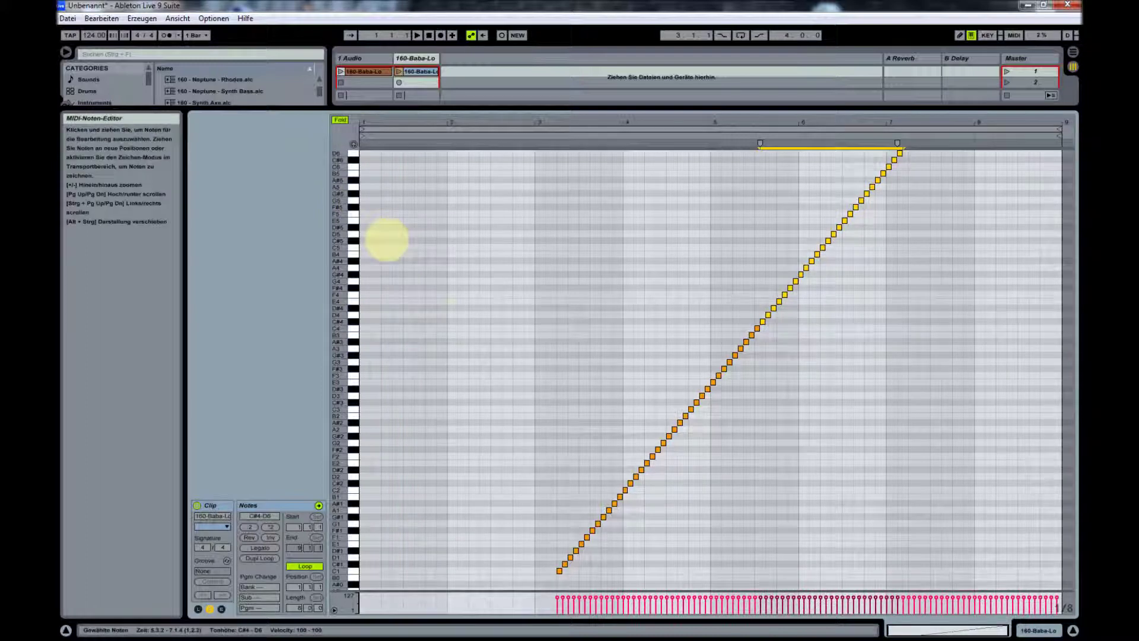
{"action": "scroll", "coordinate": [463, 314], "scroll_direction": "up", "scroll_amount": 4}
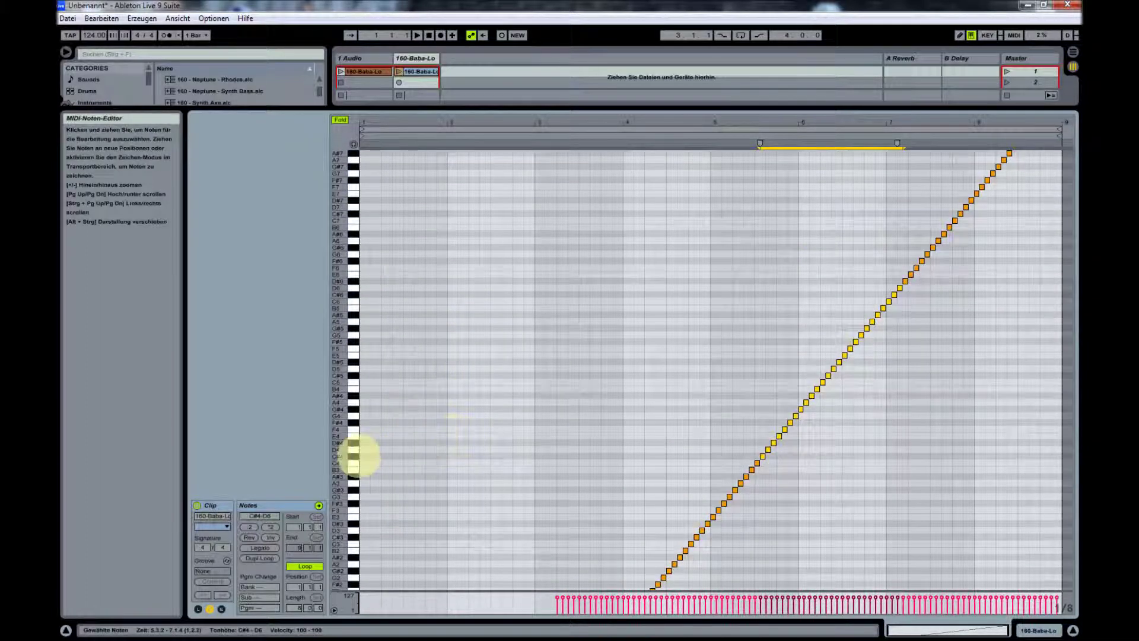
{"action": "left_click_drag", "start_coordinate": [354, 457], "coordinate": [407, 168]}
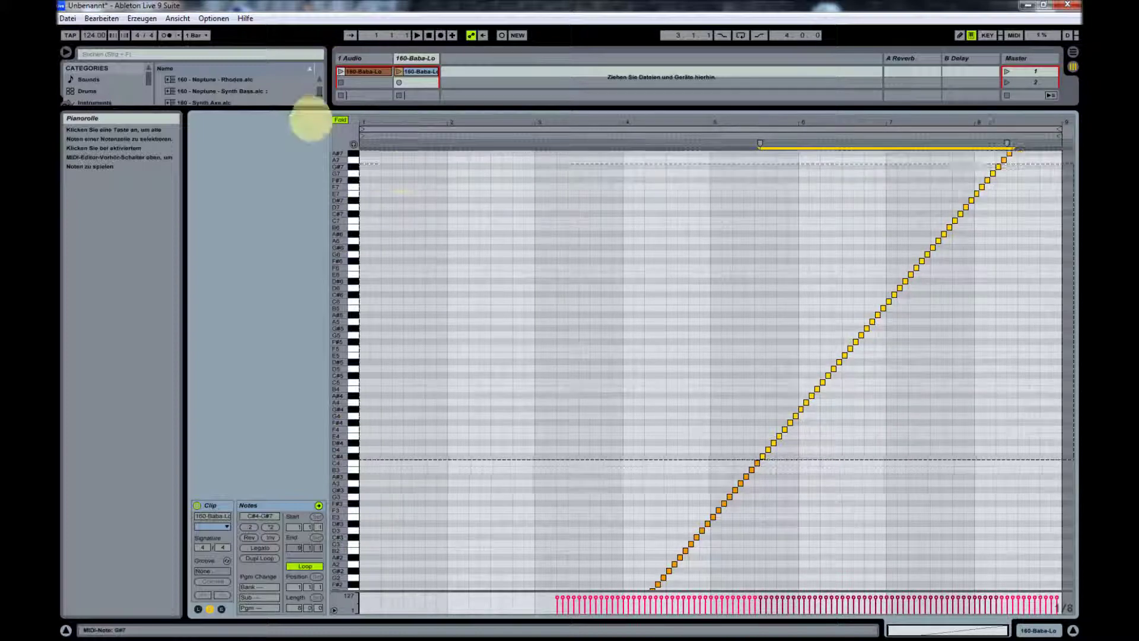
{"action": "left_click_drag", "start_coordinate": [310, 120], "coordinate": [310, 115]}
{"action": "key", "text": "Delete"}
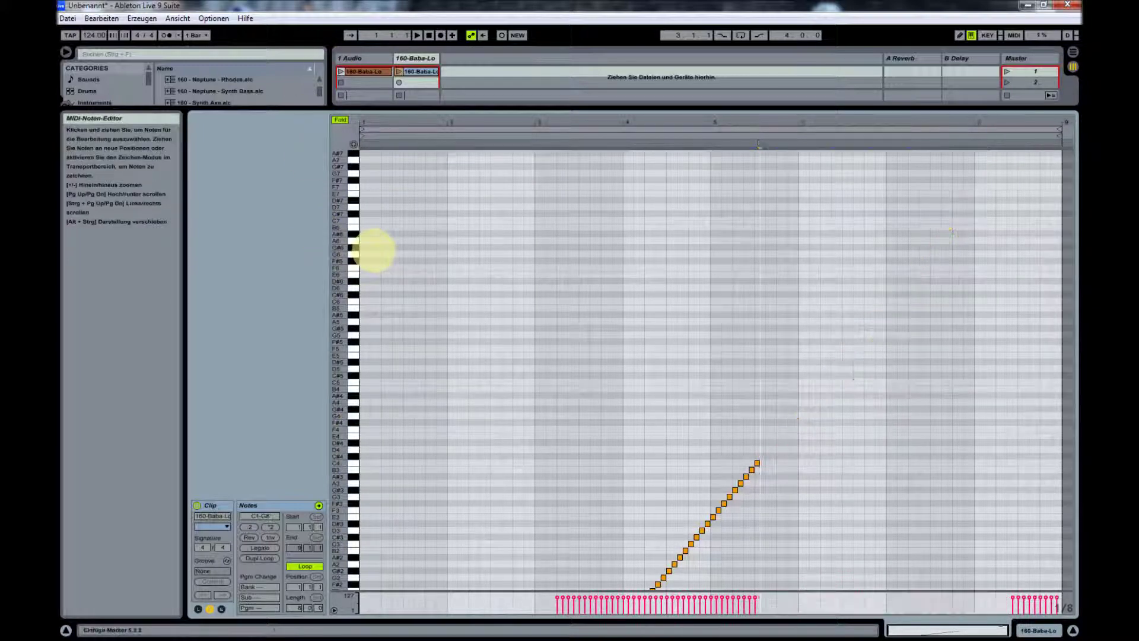
Undo with Ctrl+Z, then select the whole remaining note run from bar 3 to 5
{"action": "scroll", "coordinate": [427, 280], "scroll_direction": "down", "scroll_amount": 2}
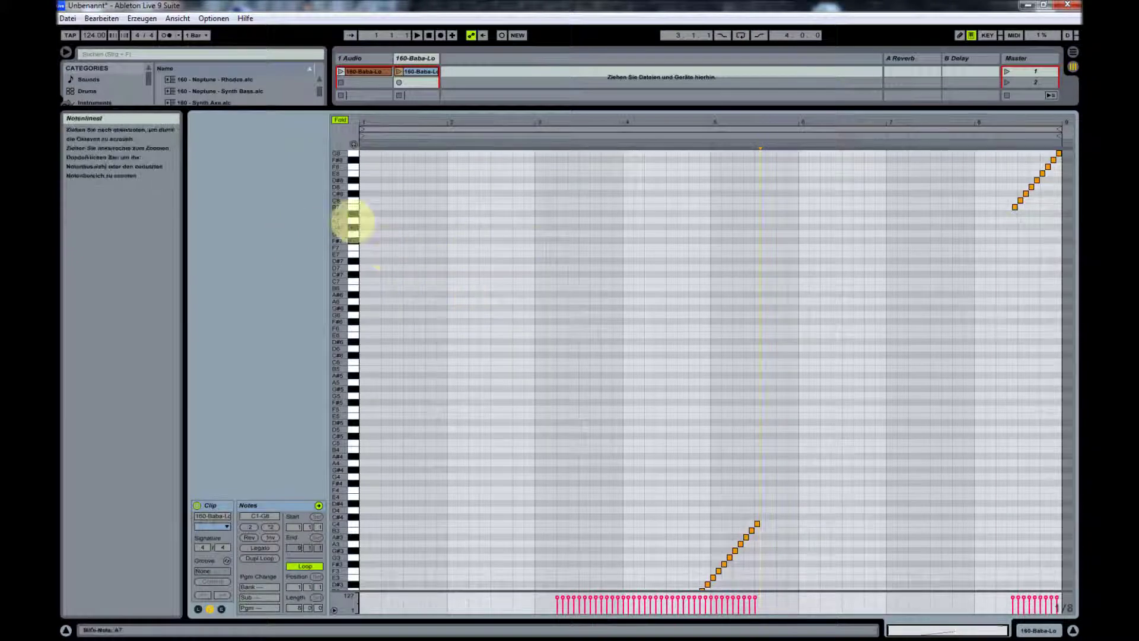
{"action": "key", "text": "ctrl+z"}
{"action": "key", "text": "ctrl+z"}
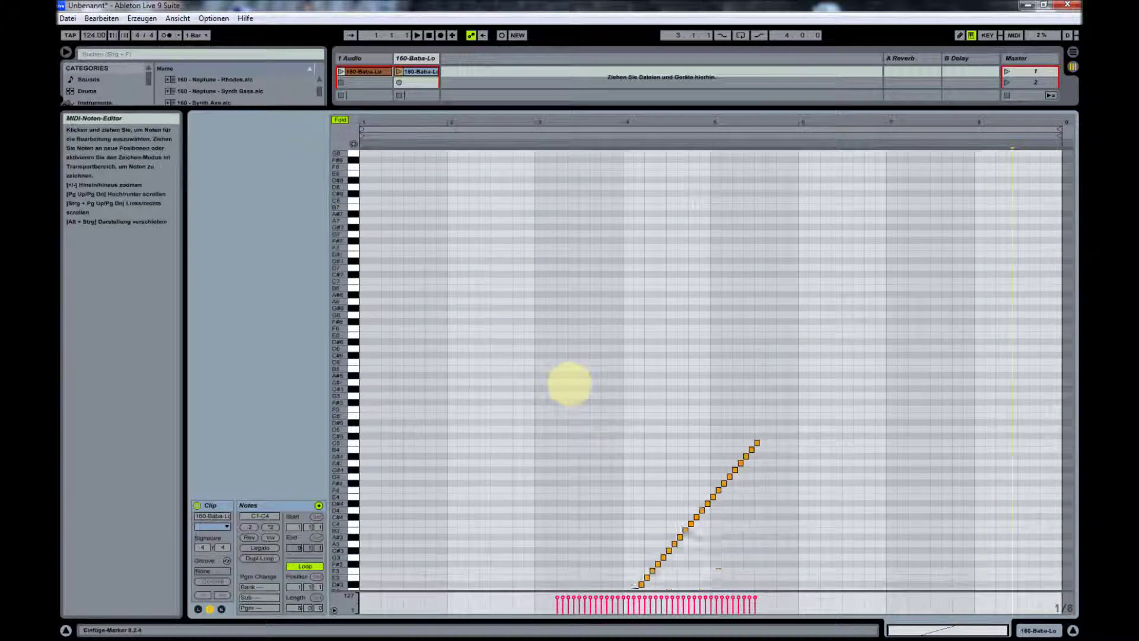
{"action": "scroll", "coordinate": [567, 382], "scroll_direction": "down", "scroll_amount": 5}
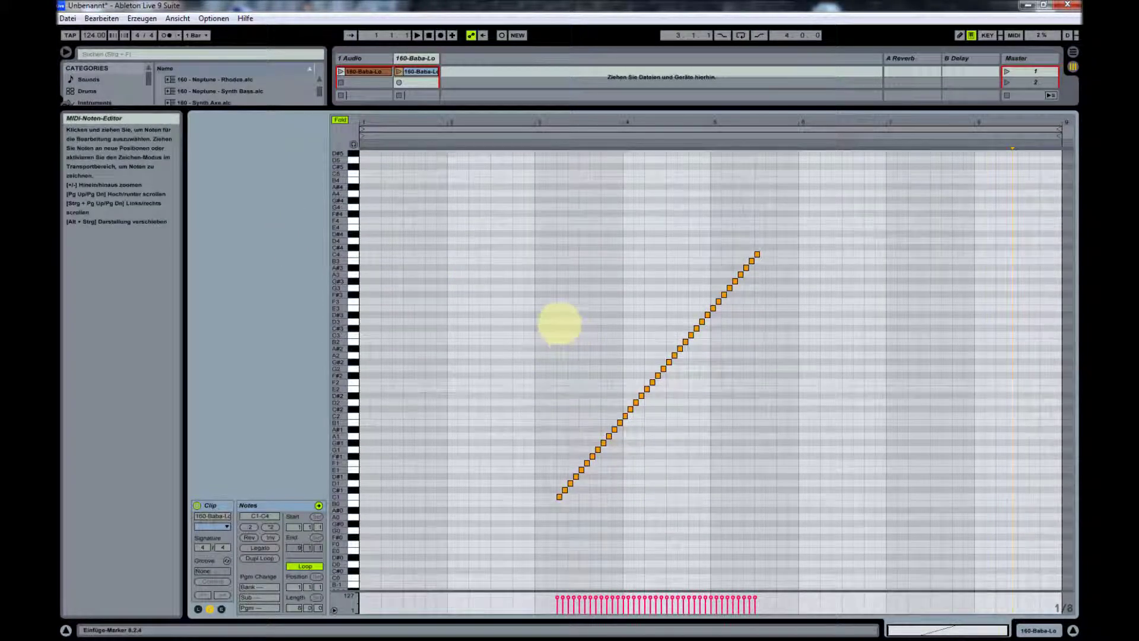
{"action": "left_click_drag", "start_coordinate": [511, 202], "coordinate": [855, 536]}
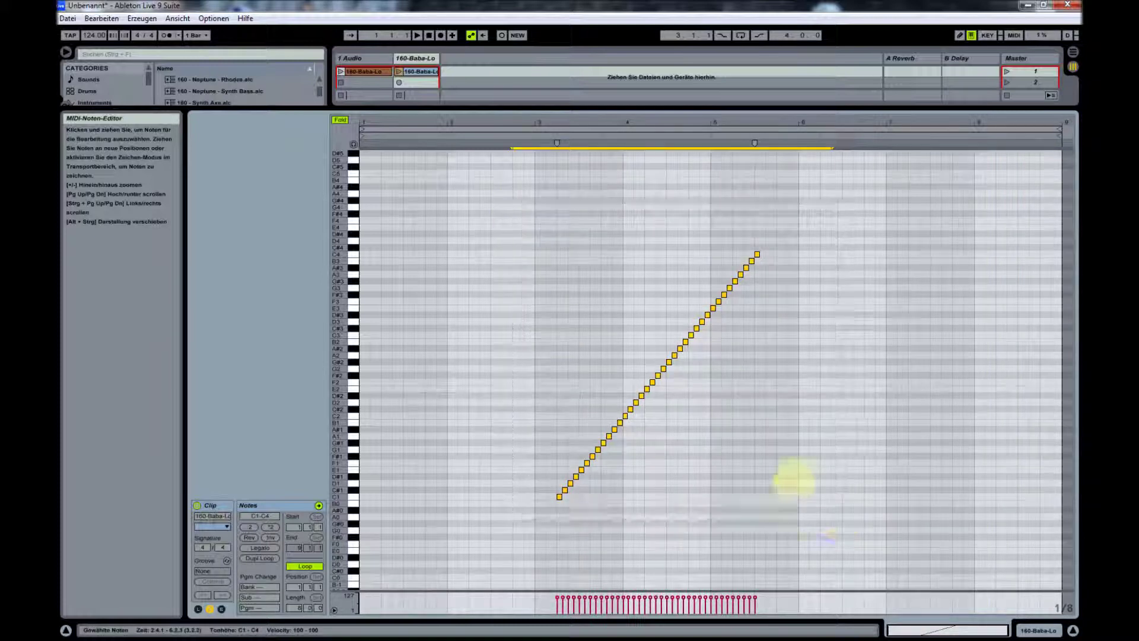
Loop the selected note run with Auswahl loopen, then crop the clip with Clip zuschneiden
{"action": "right_click", "coordinate": [691, 336]}
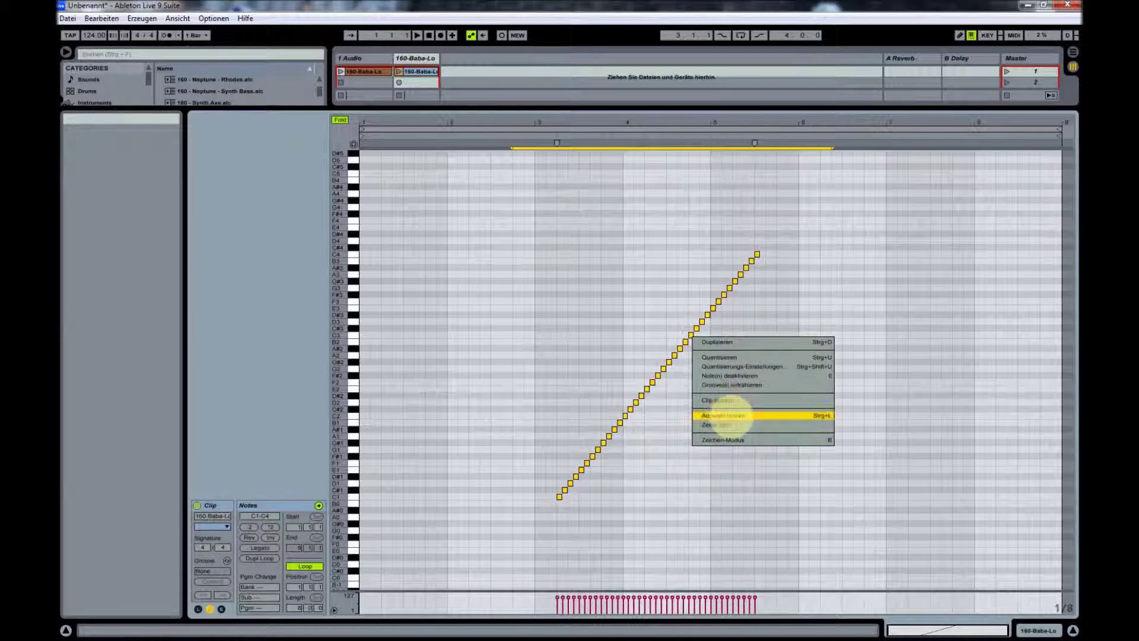
{"action": "left_click", "coordinate": [732, 415]}
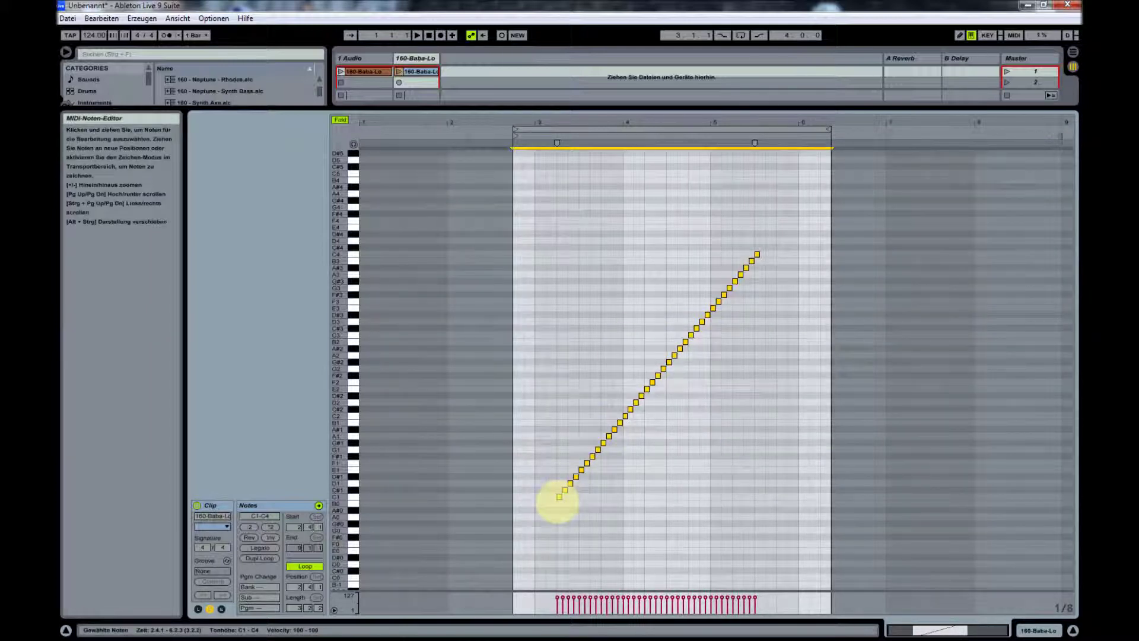
{"action": "left_click_drag", "start_coordinate": [559, 503], "coordinate": [756, 233]}
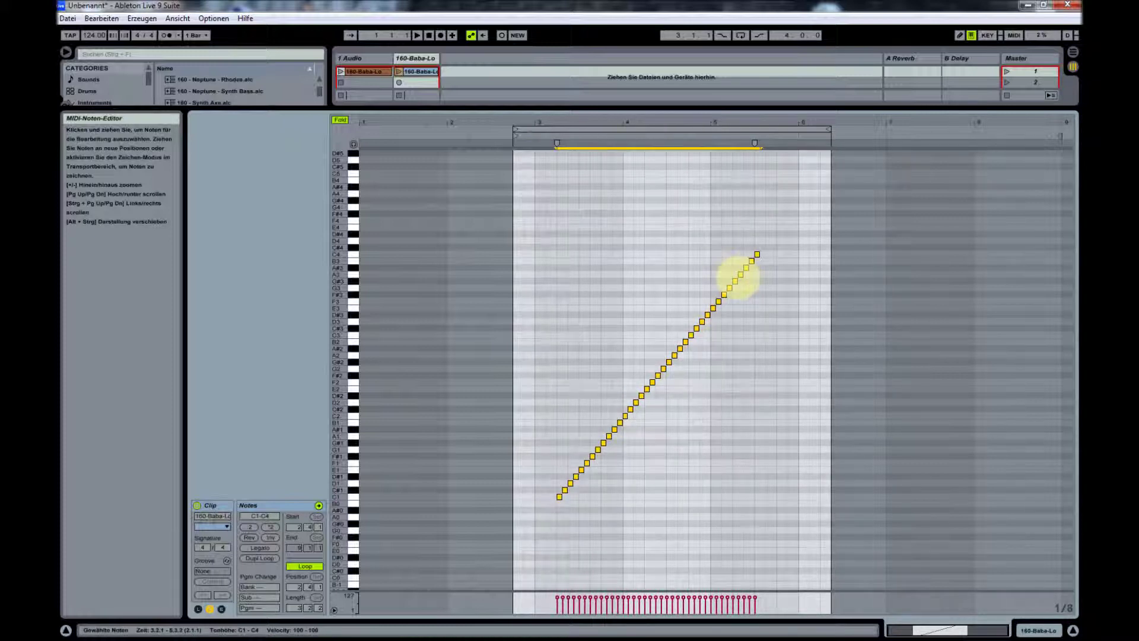
{"action": "right_click", "coordinate": [738, 277]}
{"action": "left_click", "coordinate": [761, 356]}
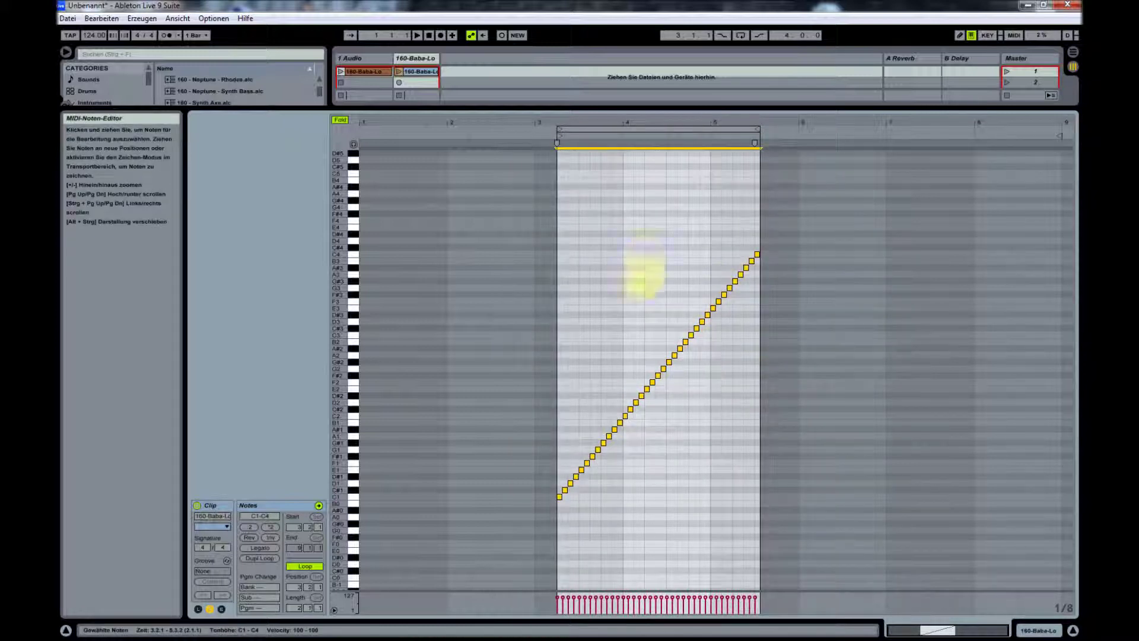
{"action": "right_click", "coordinate": [643, 257]}
{"action": "left_click", "coordinate": [669, 318]}
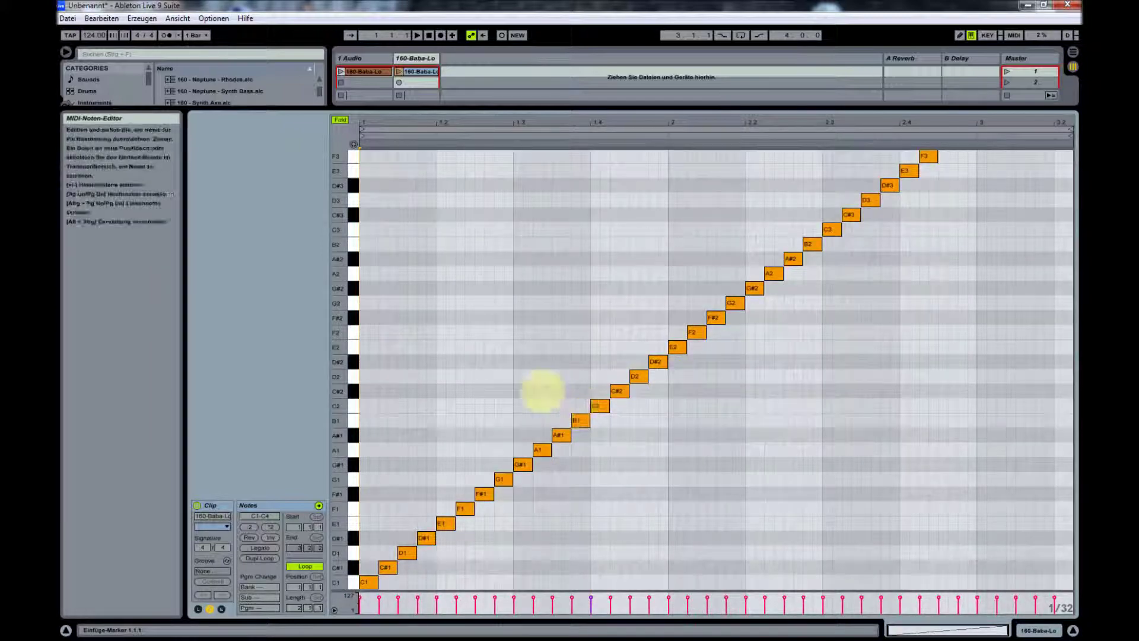
{"action": "scroll", "coordinate": [541, 390], "scroll_direction": "up", "scroll_amount": 3}
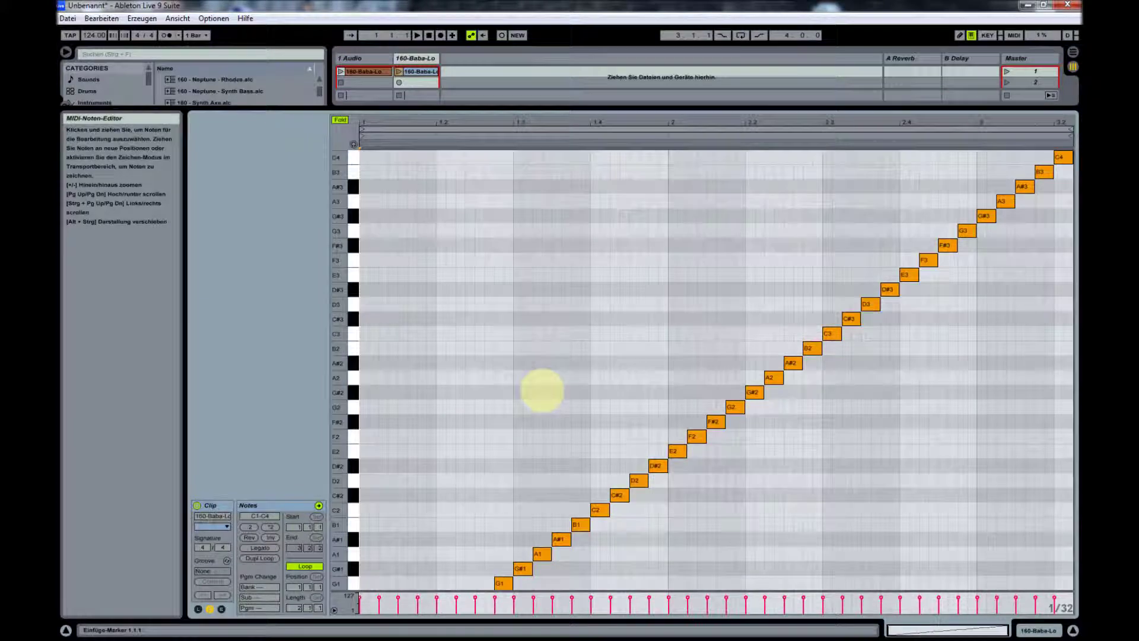
{"action": "scroll", "coordinate": [542, 390], "scroll_direction": "down", "scroll_amount": 2}
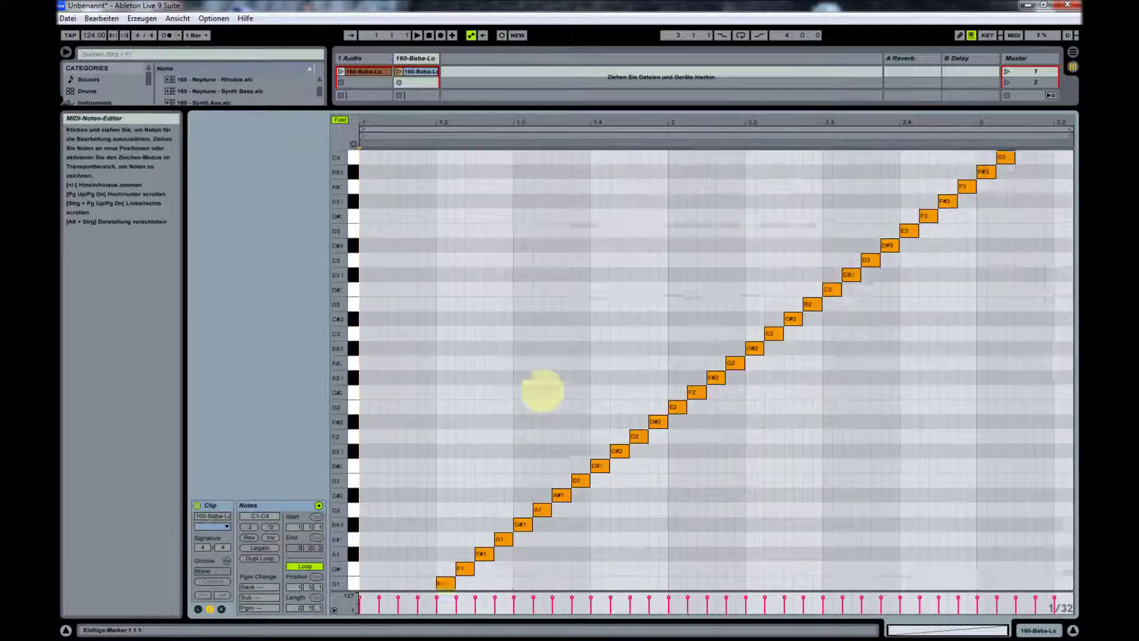
{"action": "scroll", "coordinate": [542, 391], "scroll_direction": "down", "scroll_amount": 3}
{"action": "scroll", "coordinate": [542, 390], "scroll_direction": "up", "scroll_amount": 1}
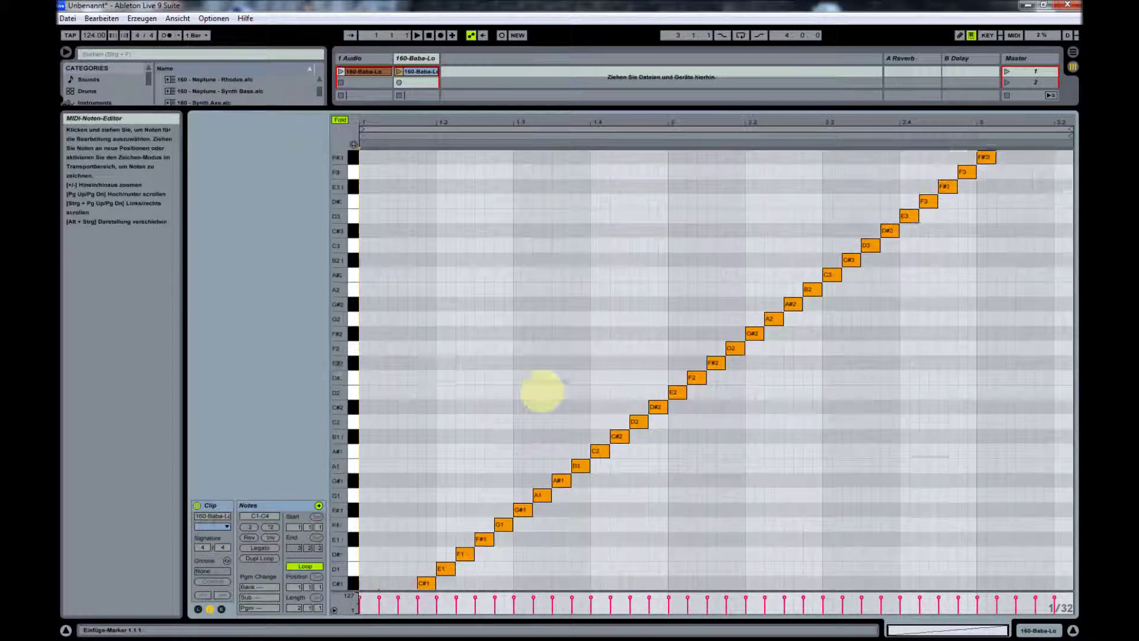
{"action": "scroll", "coordinate": [542, 390], "scroll_direction": "down", "scroll_amount": 1}
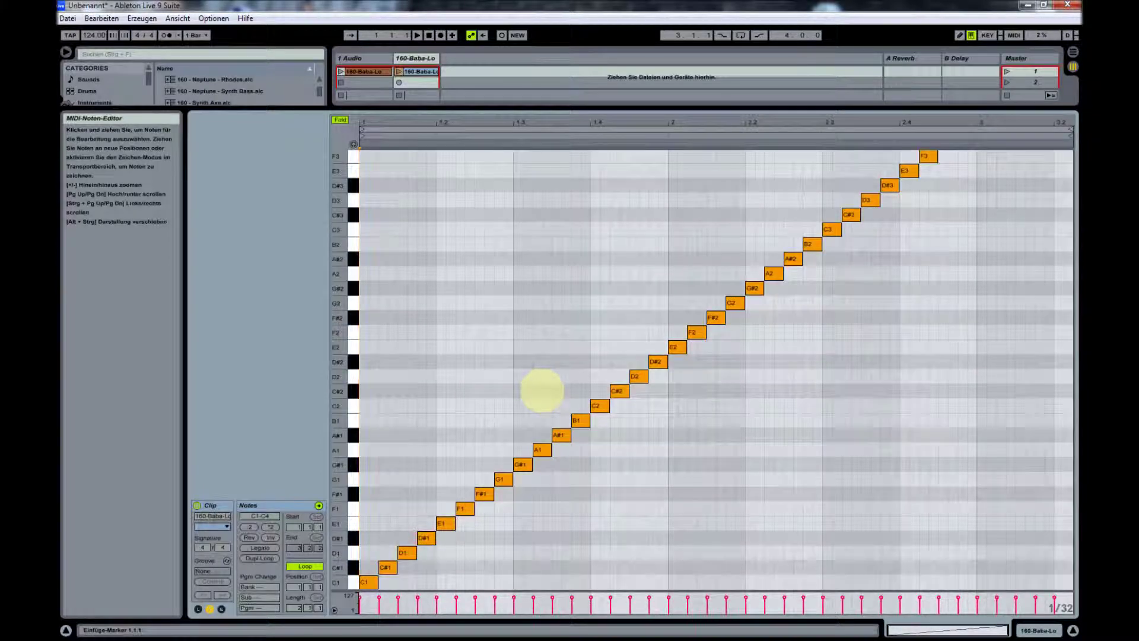
{"action": "scroll", "coordinate": [542, 390], "scroll_direction": "up", "scroll_amount": 3}
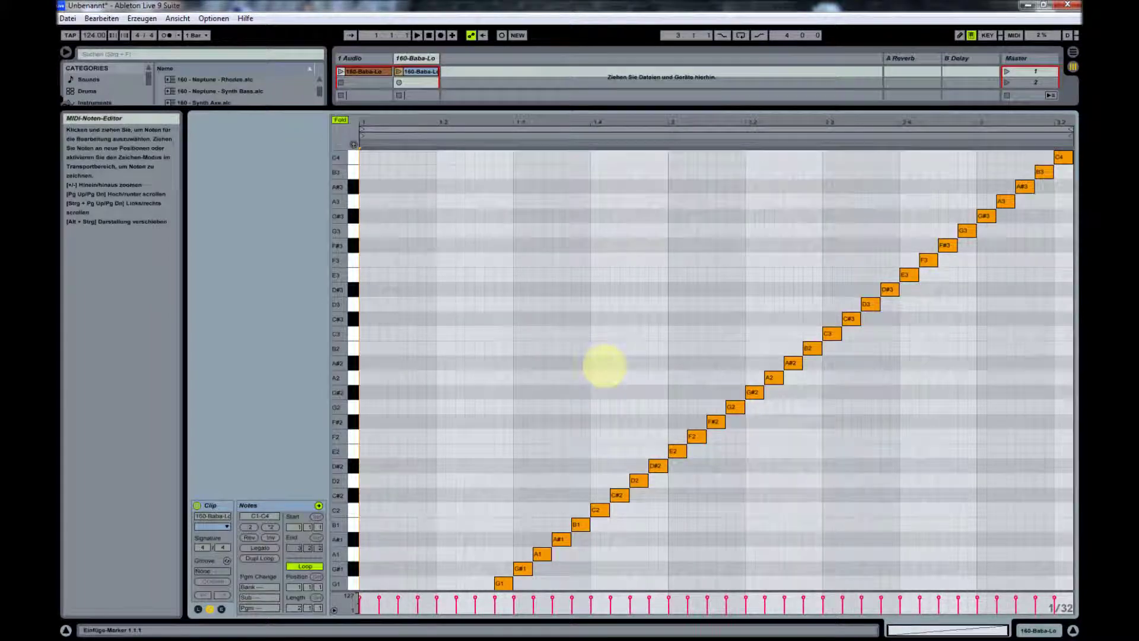
{"action": "scroll", "coordinate": [604, 365], "scroll_direction": "down", "scroll_amount": 3}
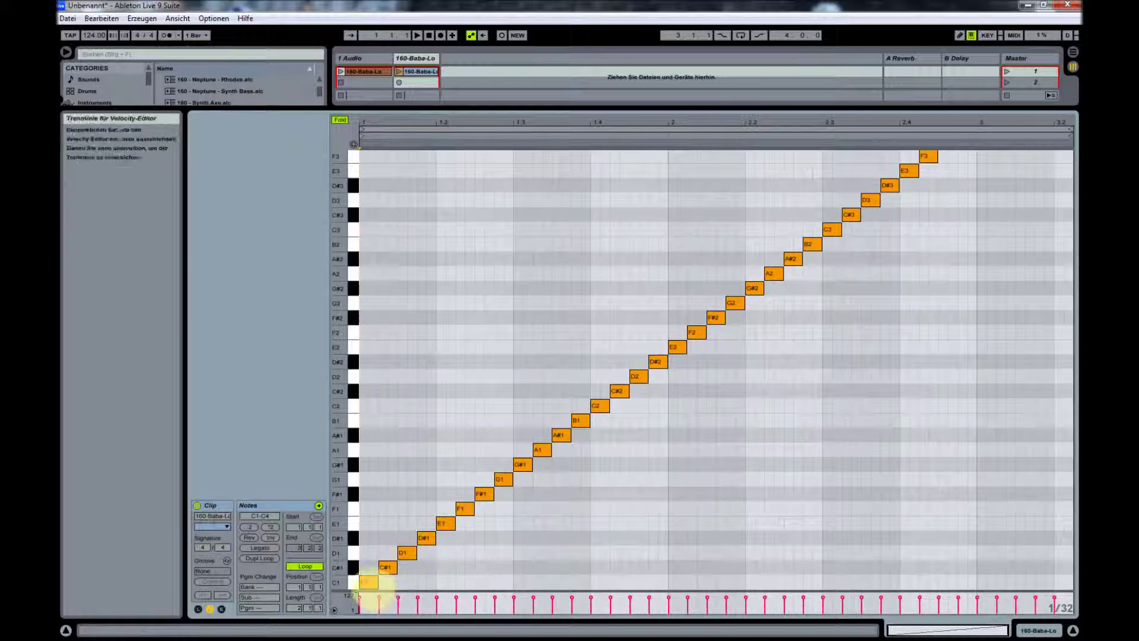
{"action": "left_click", "coordinate": [546, 449]}
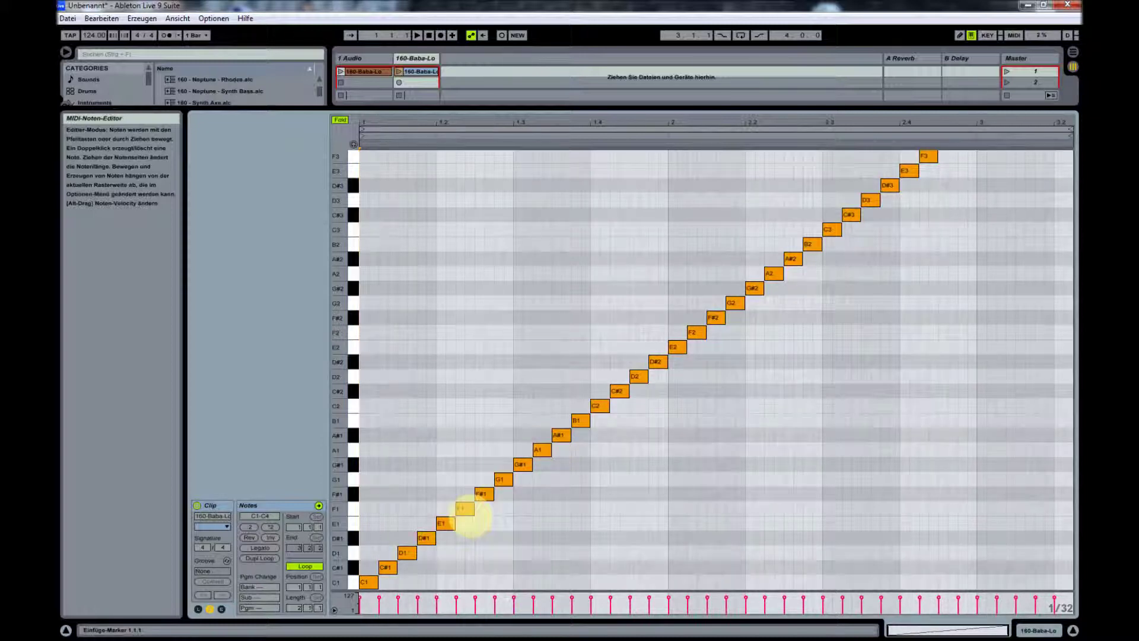
{"action": "left_click", "coordinate": [366, 581]}
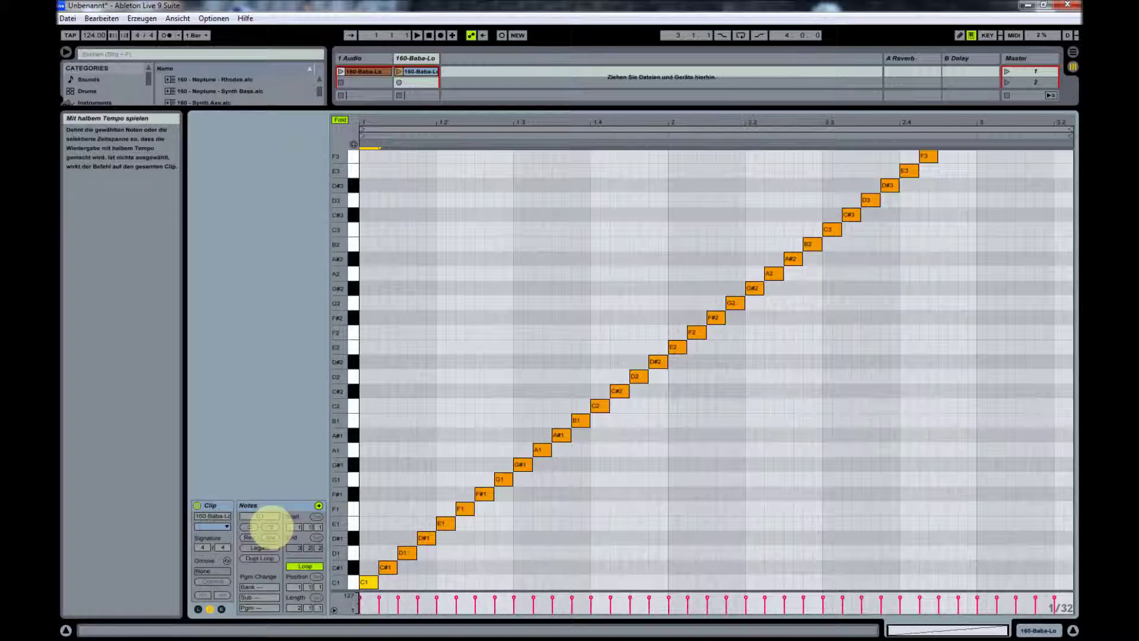
Test the Notes section's *2 and /2 length buttons with the C1 note selected
{"action": "left_click", "coordinate": [209, 609]}
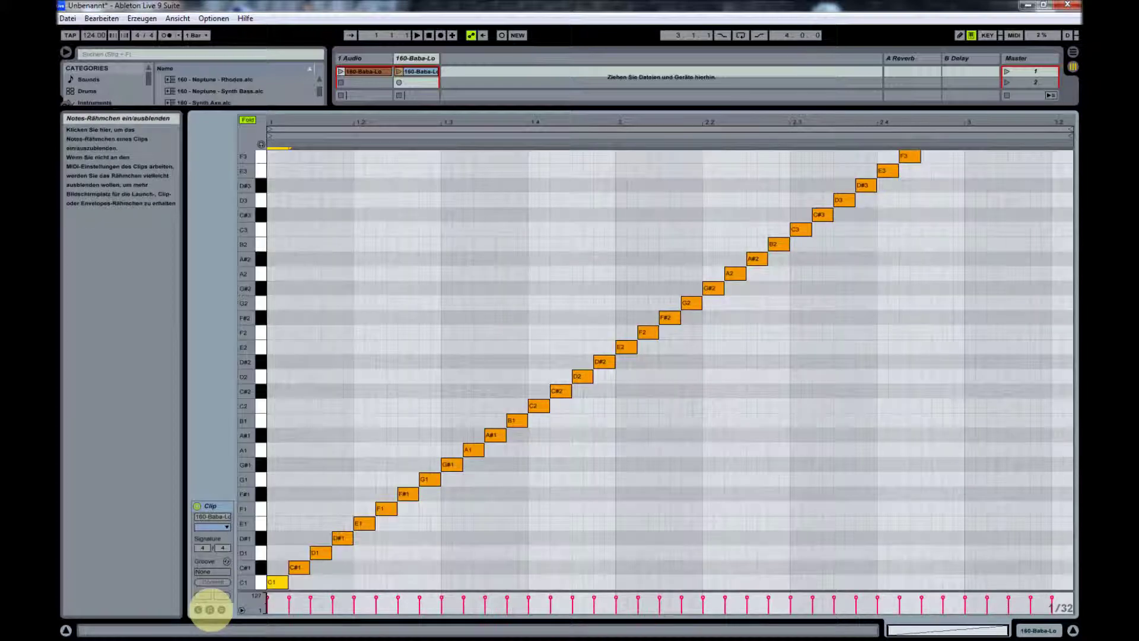
{"action": "left_click", "coordinate": [210, 609]}
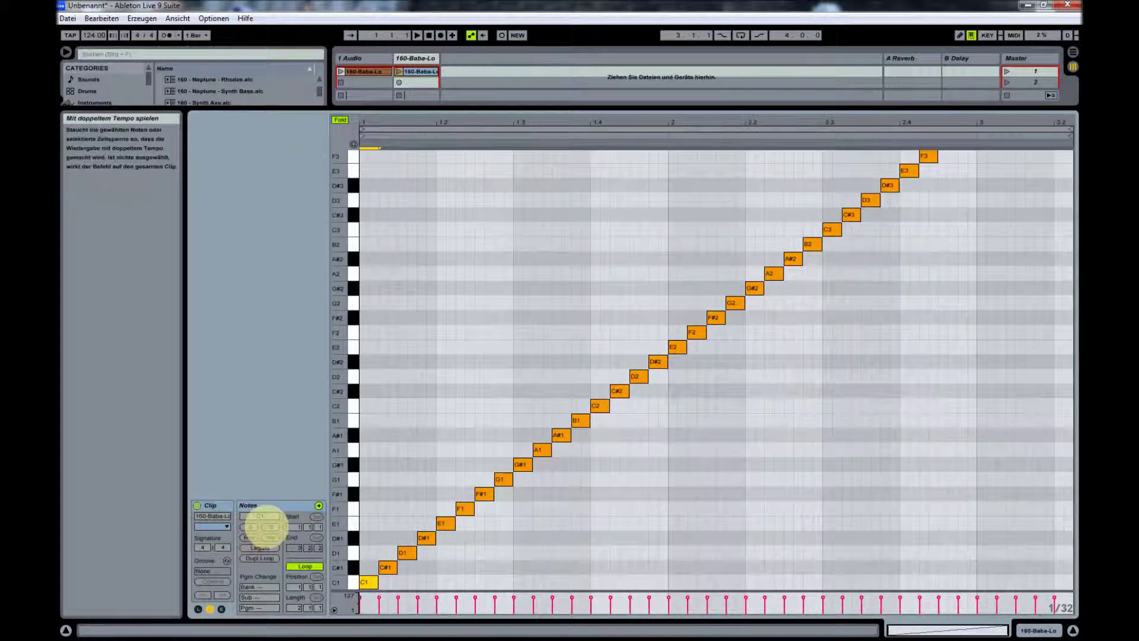
{"action": "left_click", "coordinate": [269, 526]}
{"action": "left_click", "coordinate": [269, 526]}
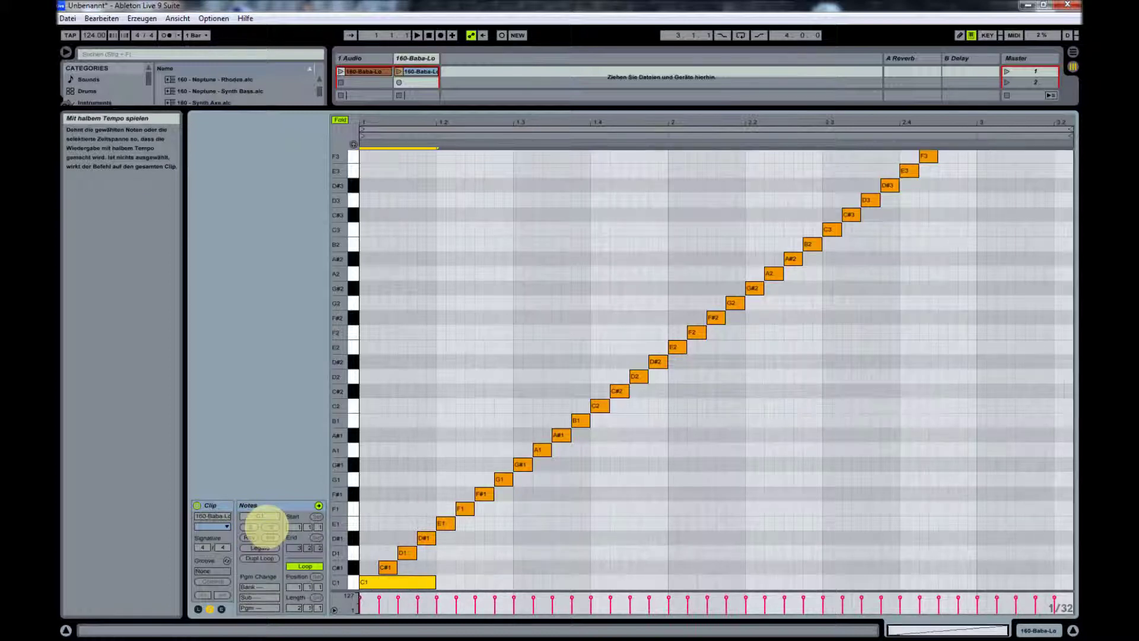
{"action": "left_click", "coordinate": [251, 526]}
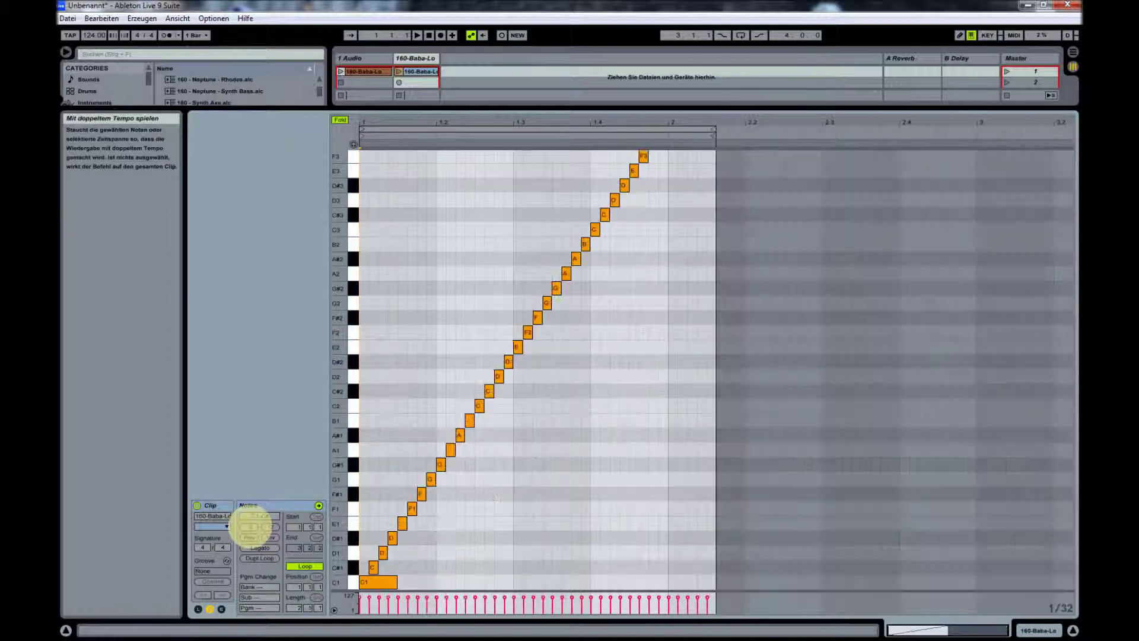
{"action": "left_click", "coordinate": [251, 527]}
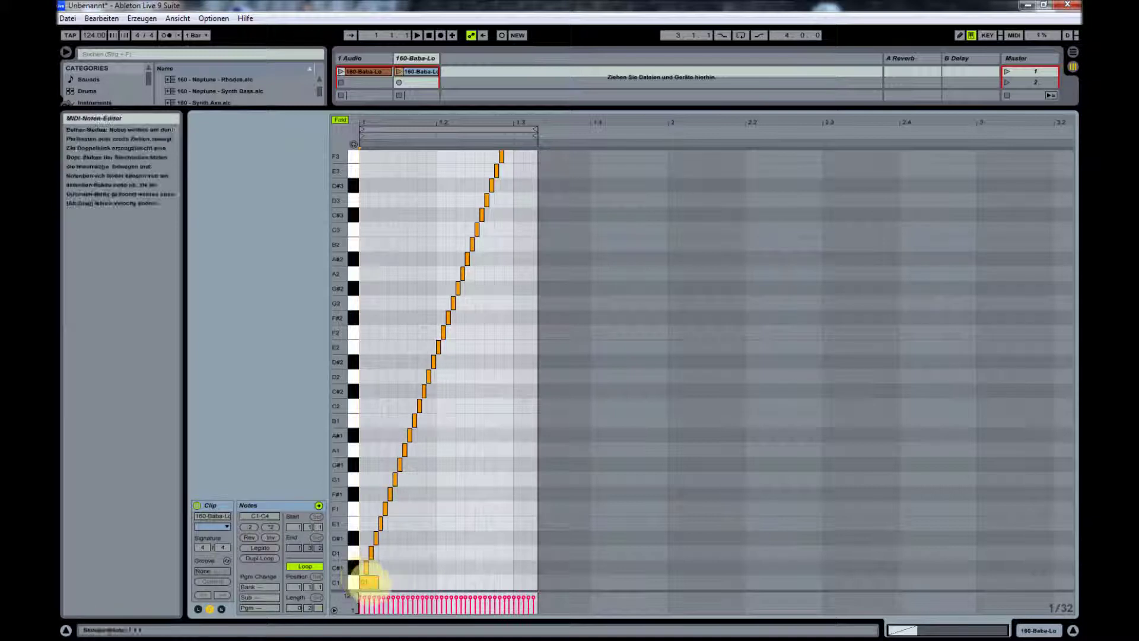
{"action": "left_click", "coordinate": [249, 527]}
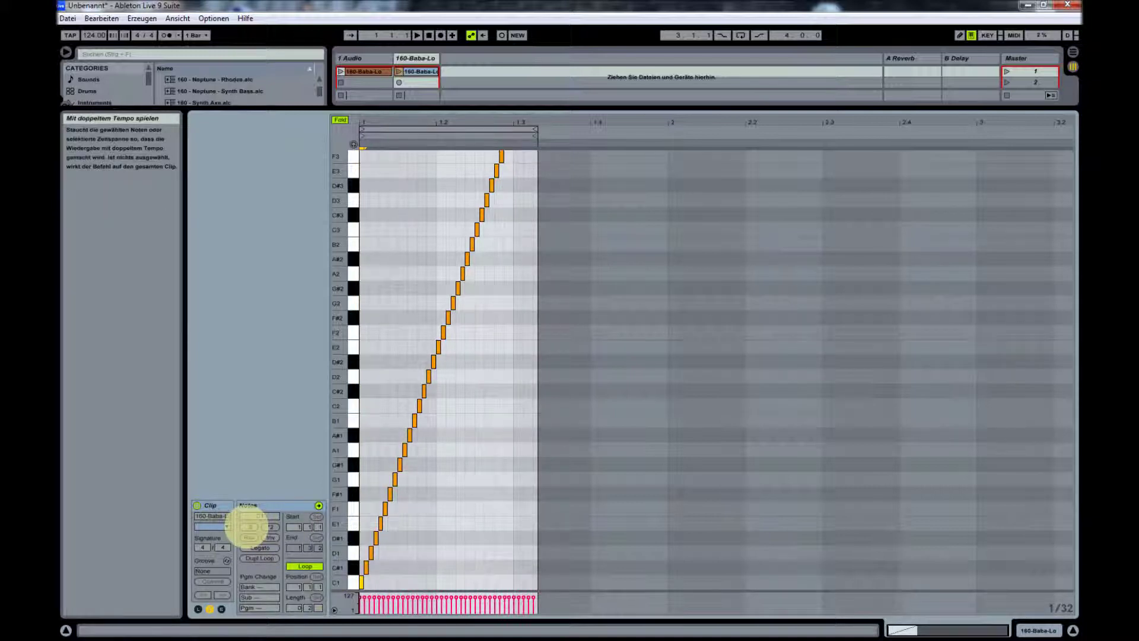
Deselect all notes and double note and clip lengths twice, extending the clip to 3.2
{"action": "left_click", "coordinate": [546, 554]}
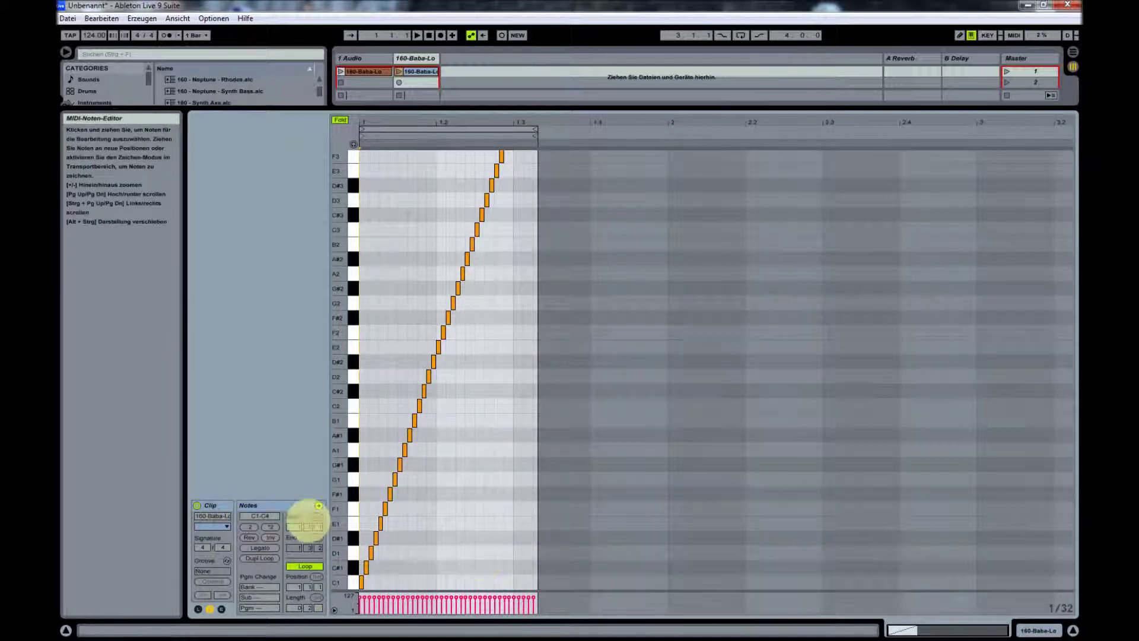
{"action": "left_click", "coordinate": [269, 526]}
{"action": "left_click", "coordinate": [270, 526]}
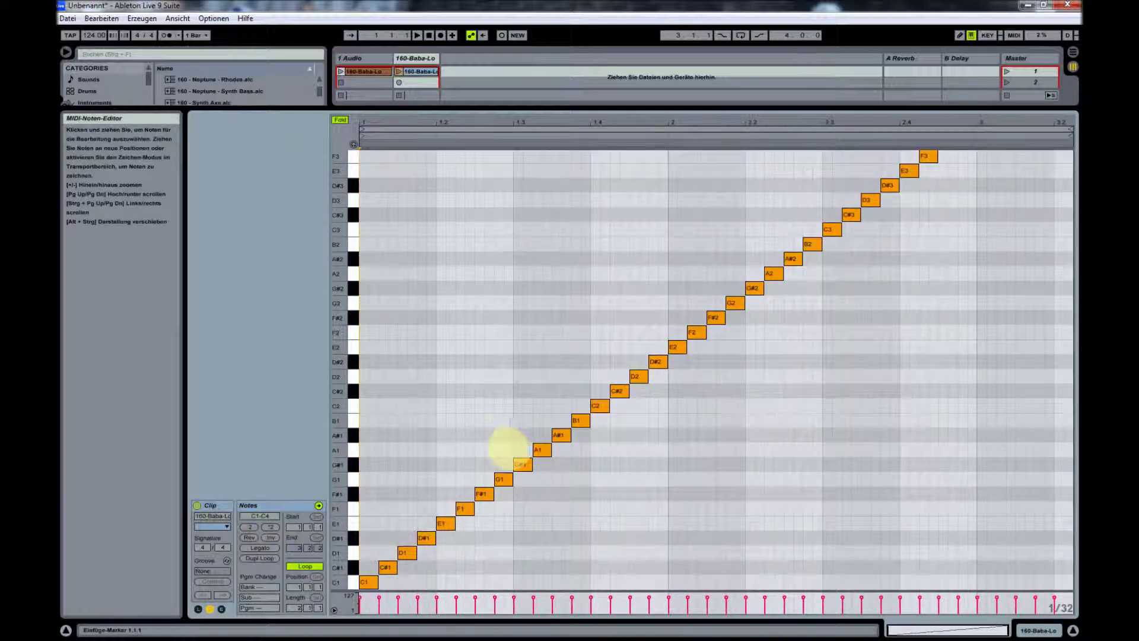
{"action": "scroll", "coordinate": [508, 444], "scroll_direction": "up", "scroll_amount": 7}
{"action": "scroll", "coordinate": [478, 432], "scroll_direction": "down", "scroll_amount": 7}
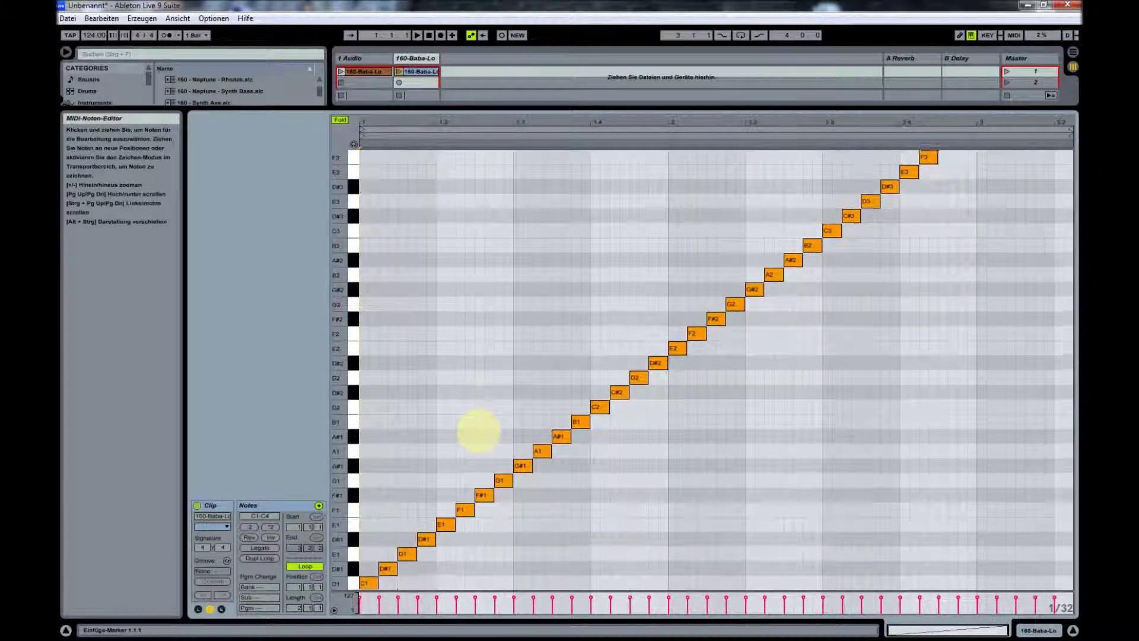
{"action": "scroll", "coordinate": [478, 432], "scroll_direction": "up", "scroll_amount": 7}
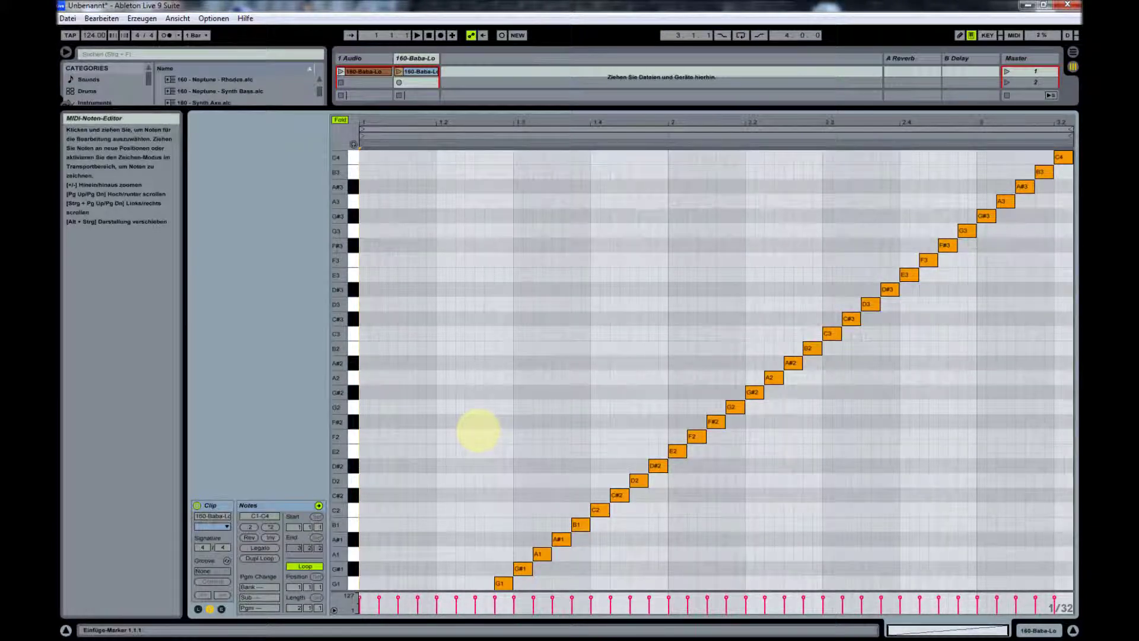
{"action": "scroll", "coordinate": [478, 432], "scroll_direction": "down", "scroll_amount": 7}
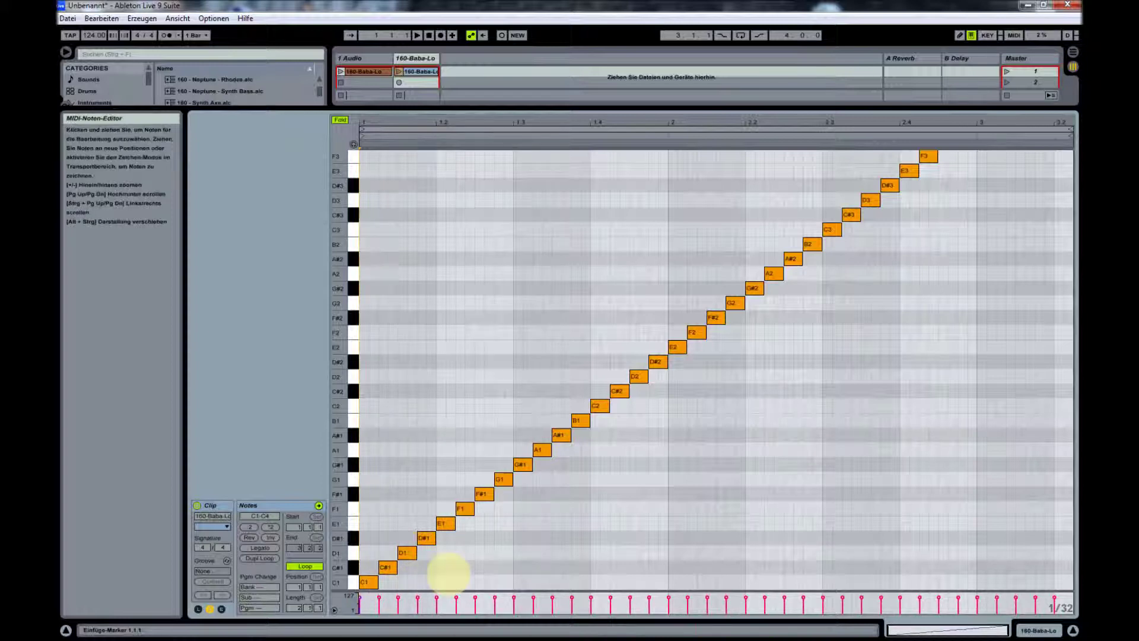
{"action": "left_click", "coordinate": [446, 523]}
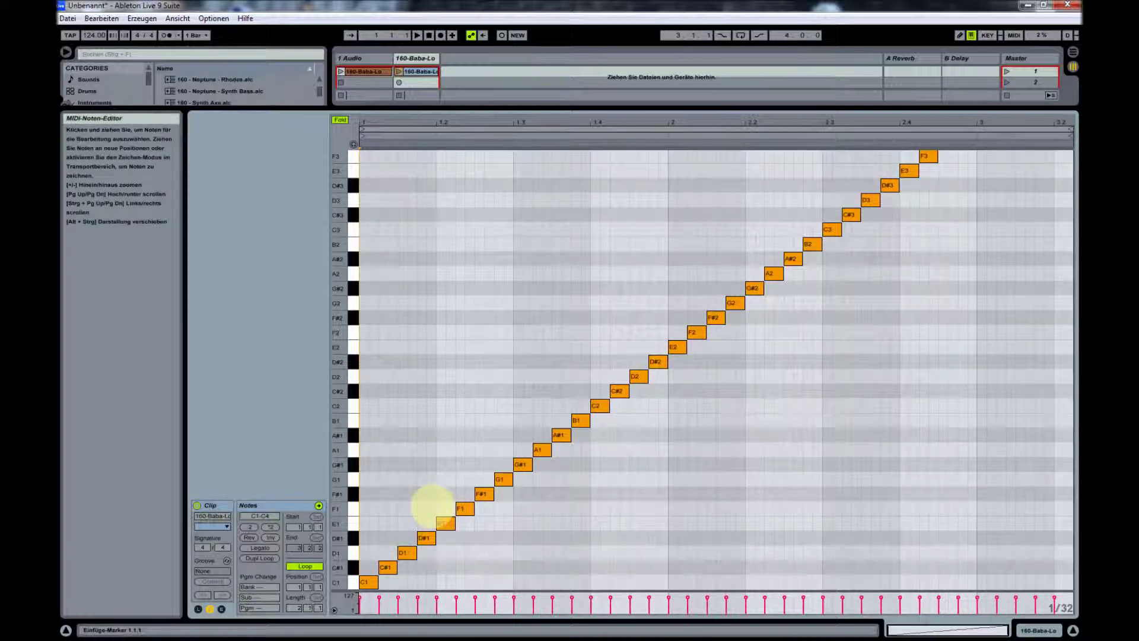
{"action": "left_click", "coordinate": [557, 433]}
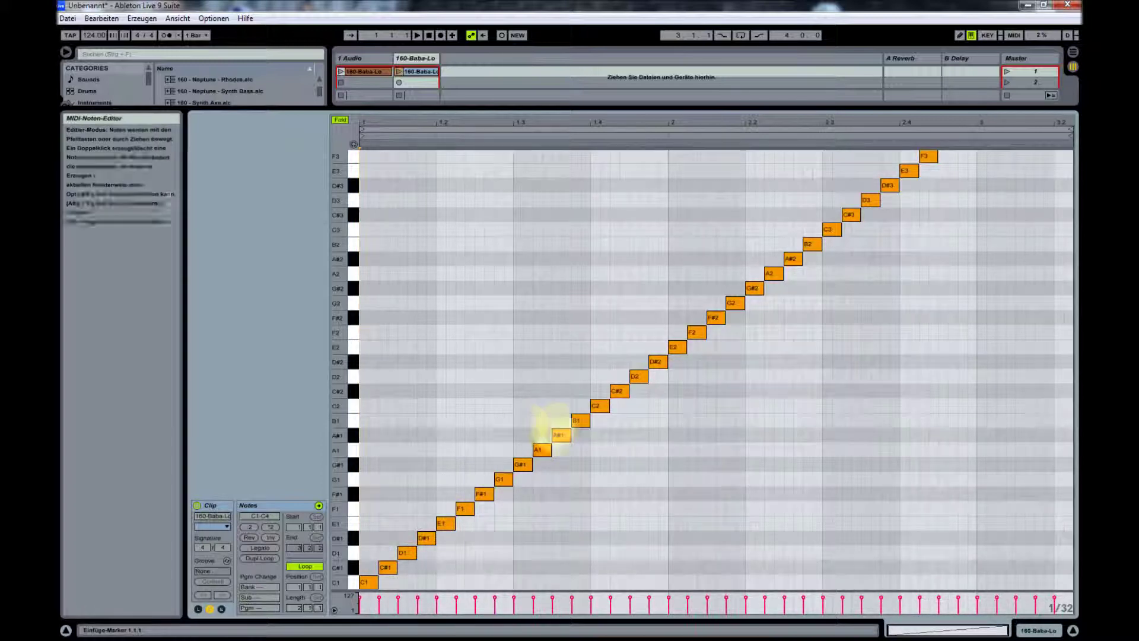
{"action": "left_click", "coordinate": [405, 555]}
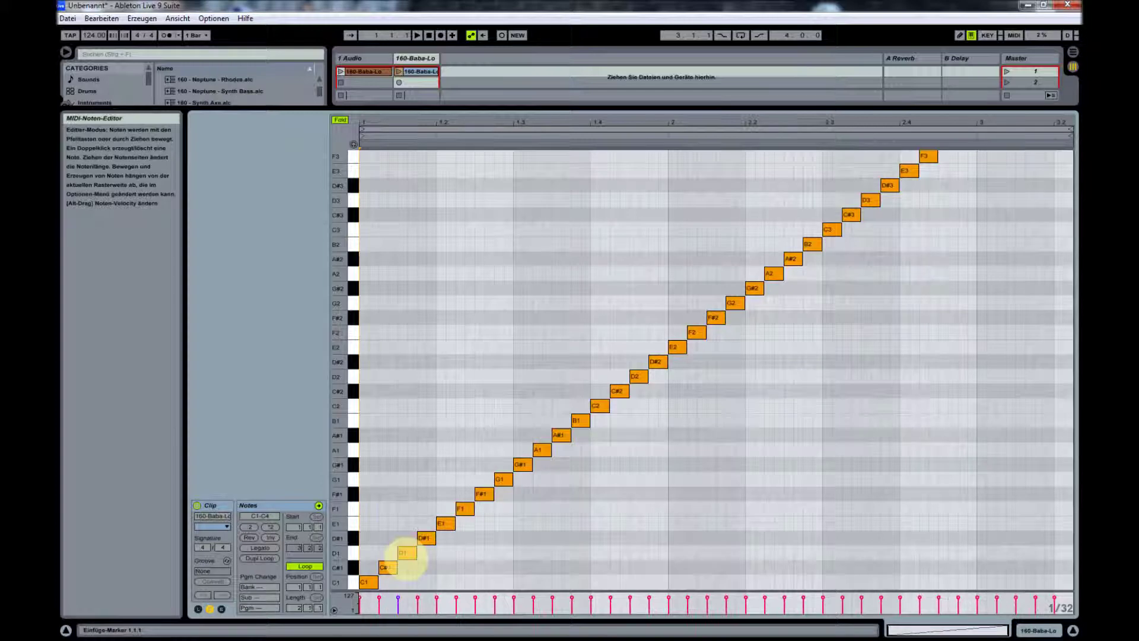
{"action": "left_click", "coordinate": [393, 546]}
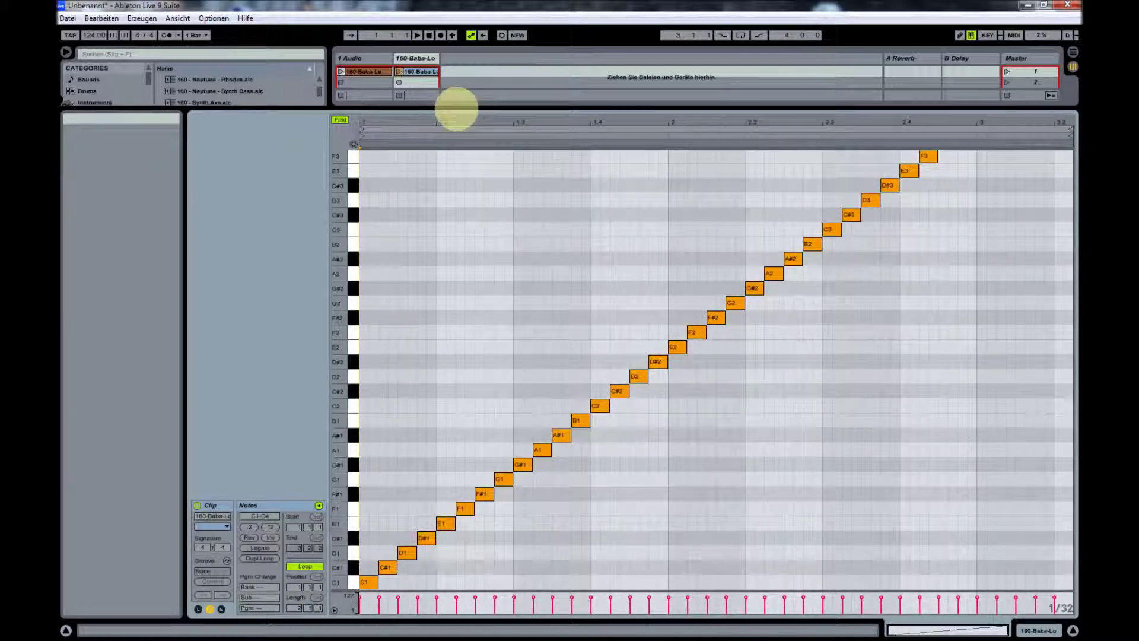
Enlarge the session view, show the I-O section, and leave track 2's MIDI output at No Output
{"action": "left_click_drag", "start_coordinate": [457, 108], "coordinate": [460, 493]}
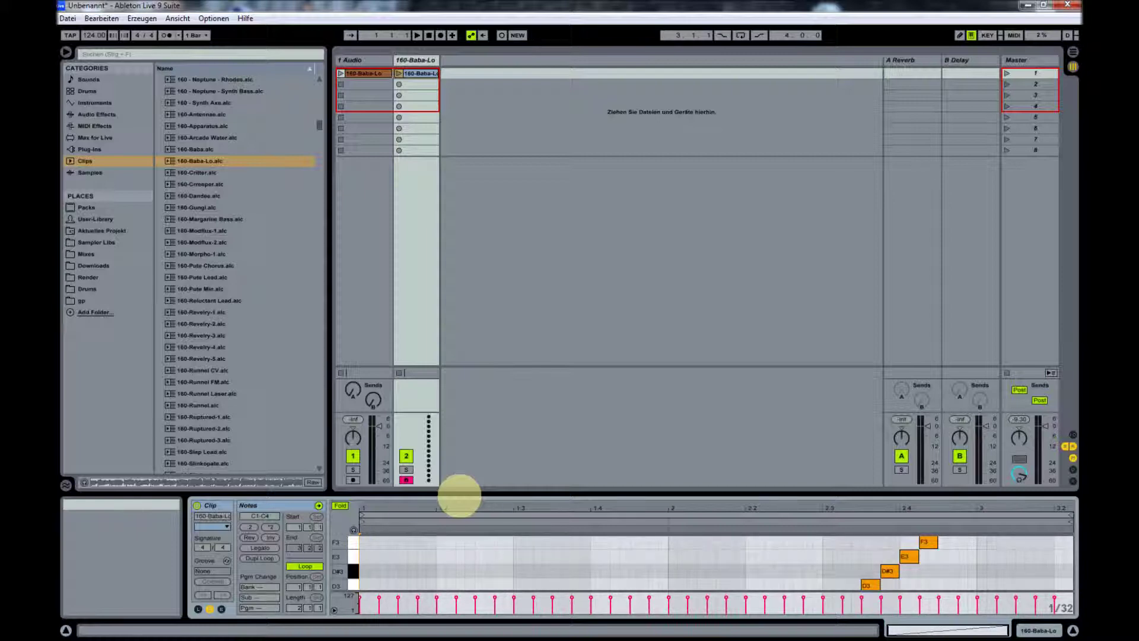
{"action": "left_click", "coordinate": [1072, 435]}
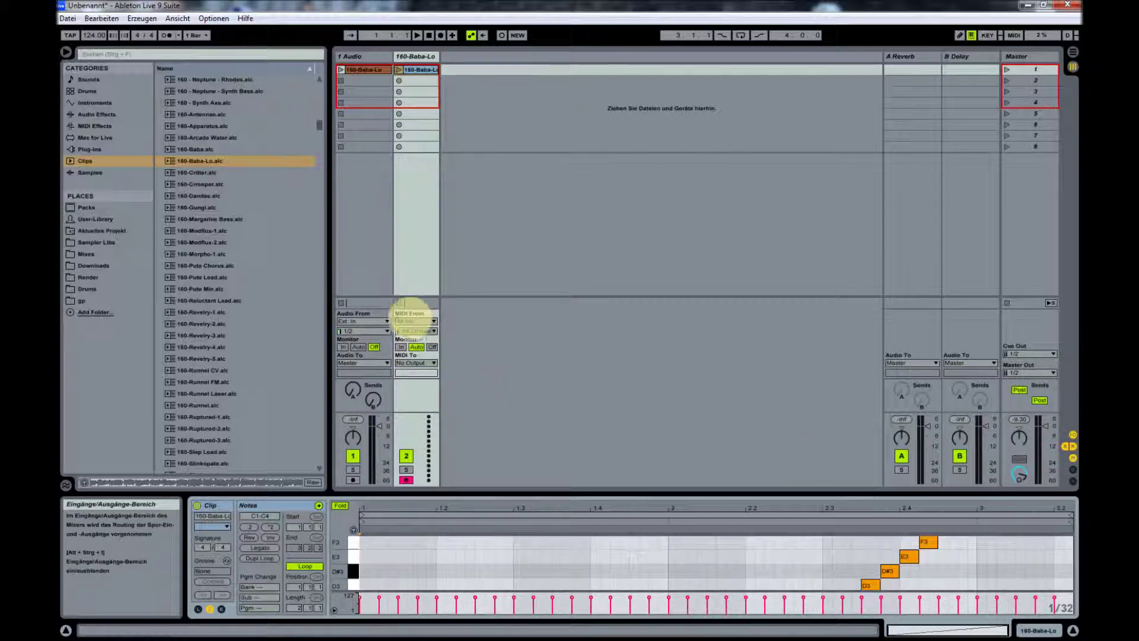
{"action": "left_click", "coordinate": [415, 320]}
{"action": "left_click", "coordinate": [409, 330]}
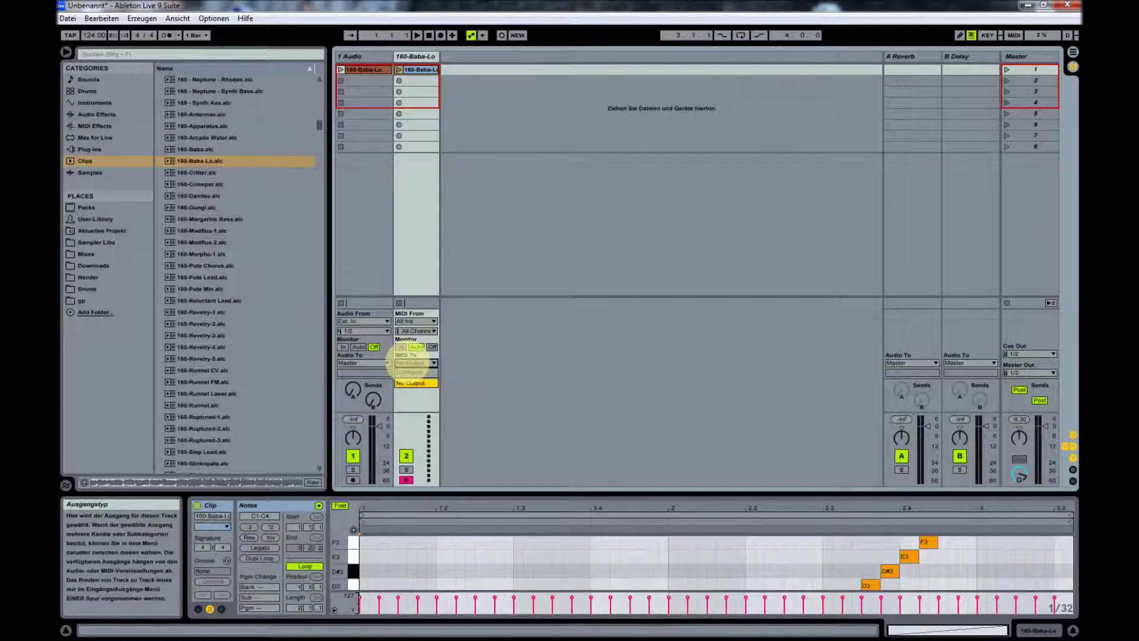
{"action": "left_click", "coordinate": [415, 363]}
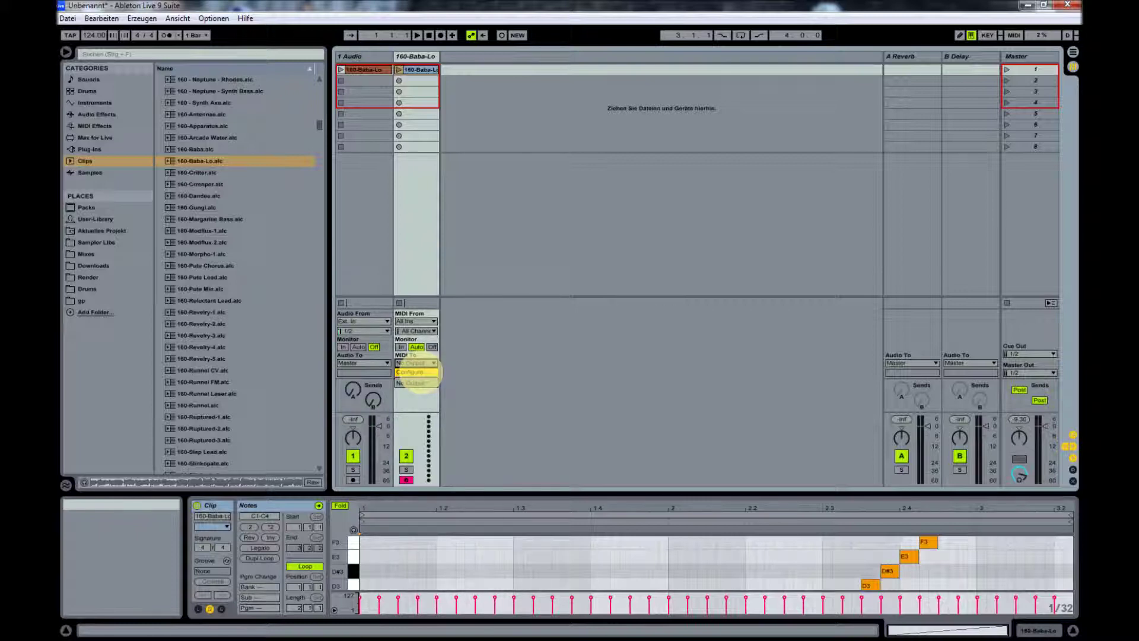
{"action": "left_click", "coordinate": [539, 372]}
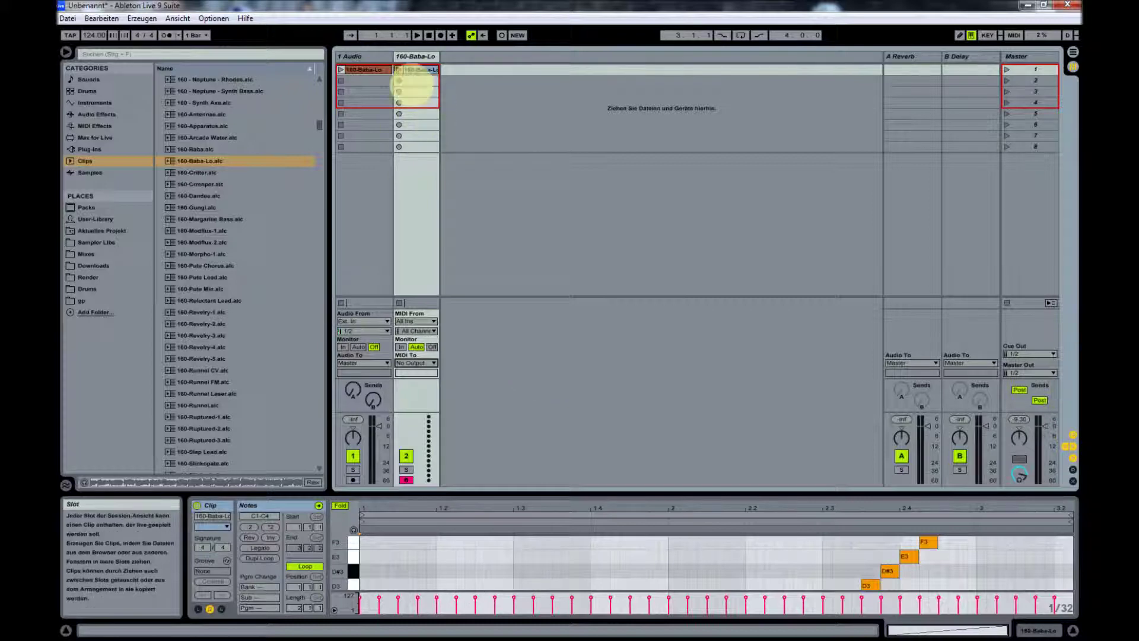
Delete the 160-Baba-Lo audio clip from track 1's first slot
{"action": "left_click", "coordinate": [368, 69]}
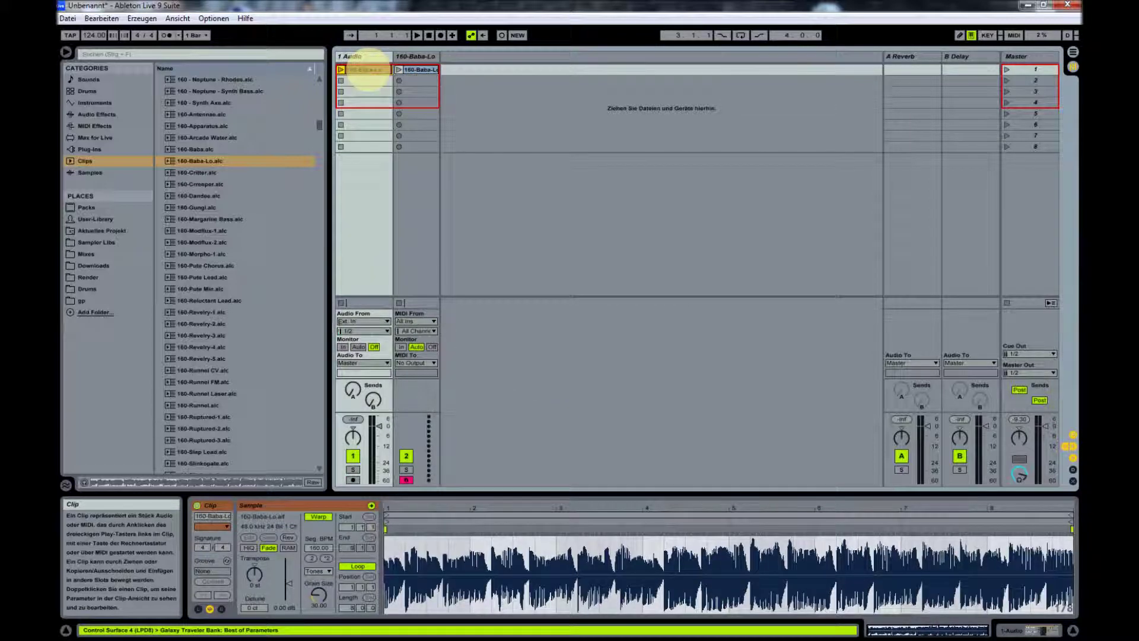
{"action": "key", "text": "Delete"}
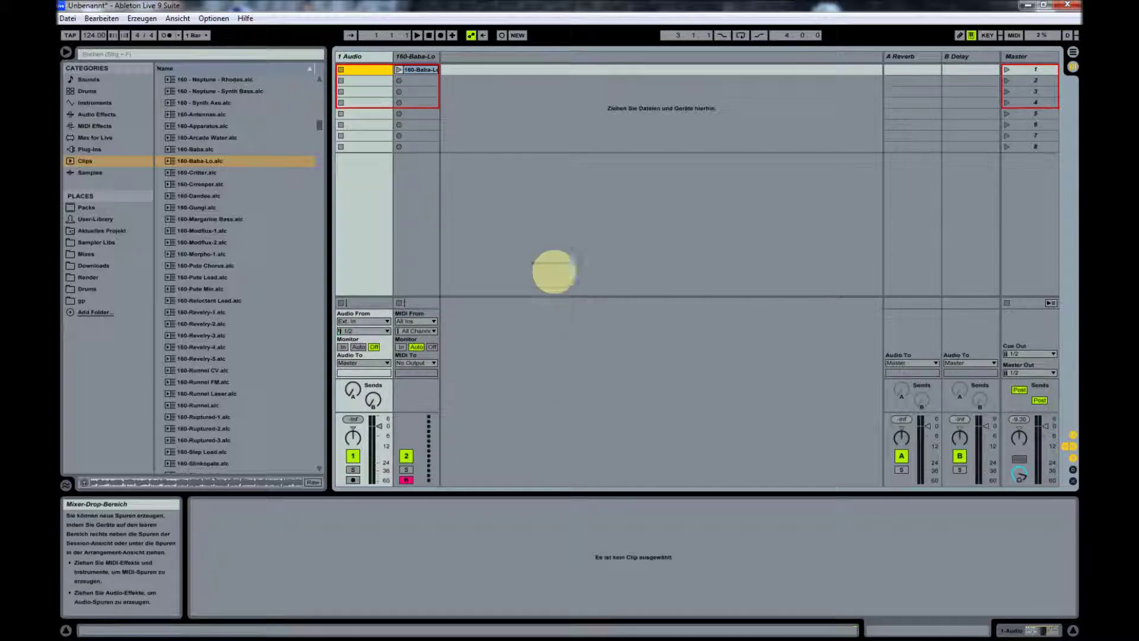
{"action": "left_click", "coordinate": [374, 184]}
{"action": "left_click", "coordinate": [640, 223]}
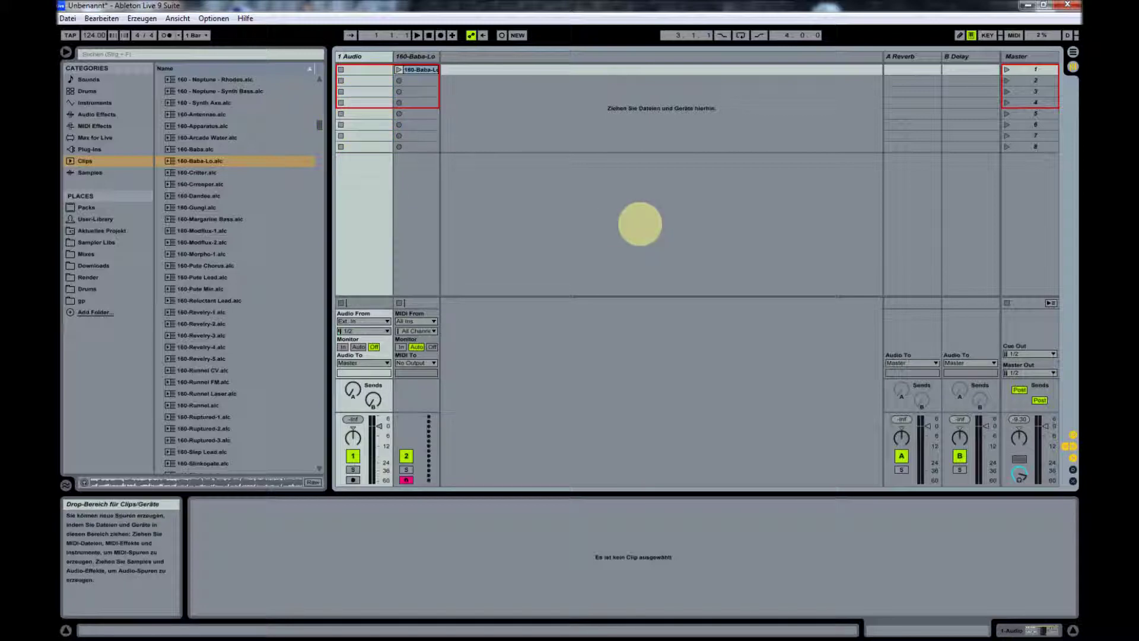
Audition Analog Bass presets and drop Electro Ceramic Bass into a new third MIDI track
{"action": "left_click", "coordinate": [94, 103]}
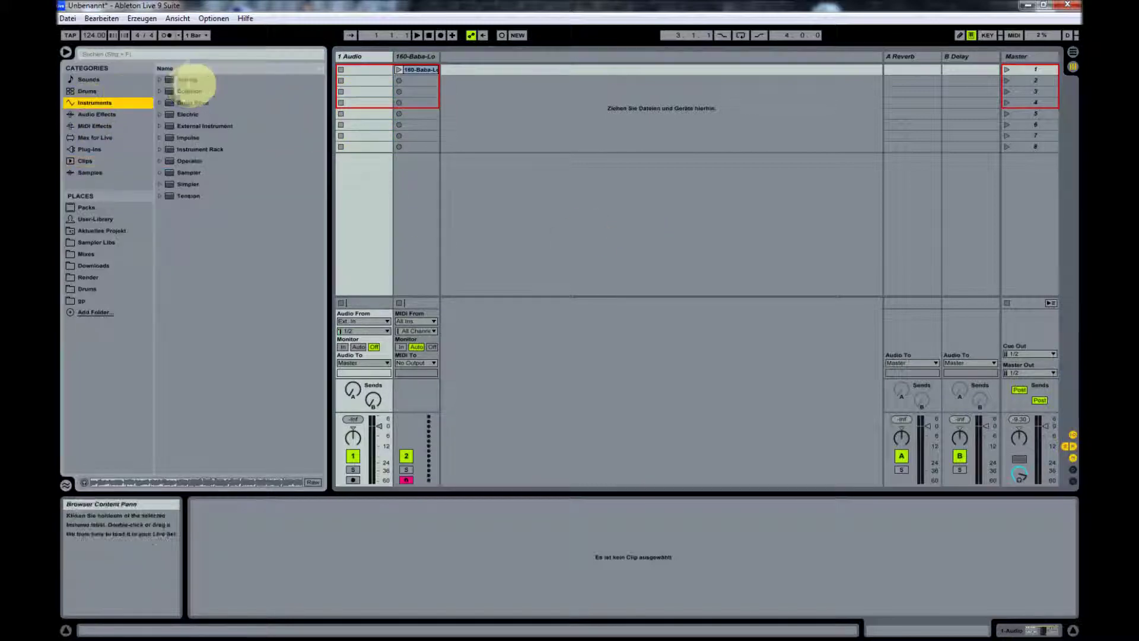
{"action": "left_click", "coordinate": [160, 80]}
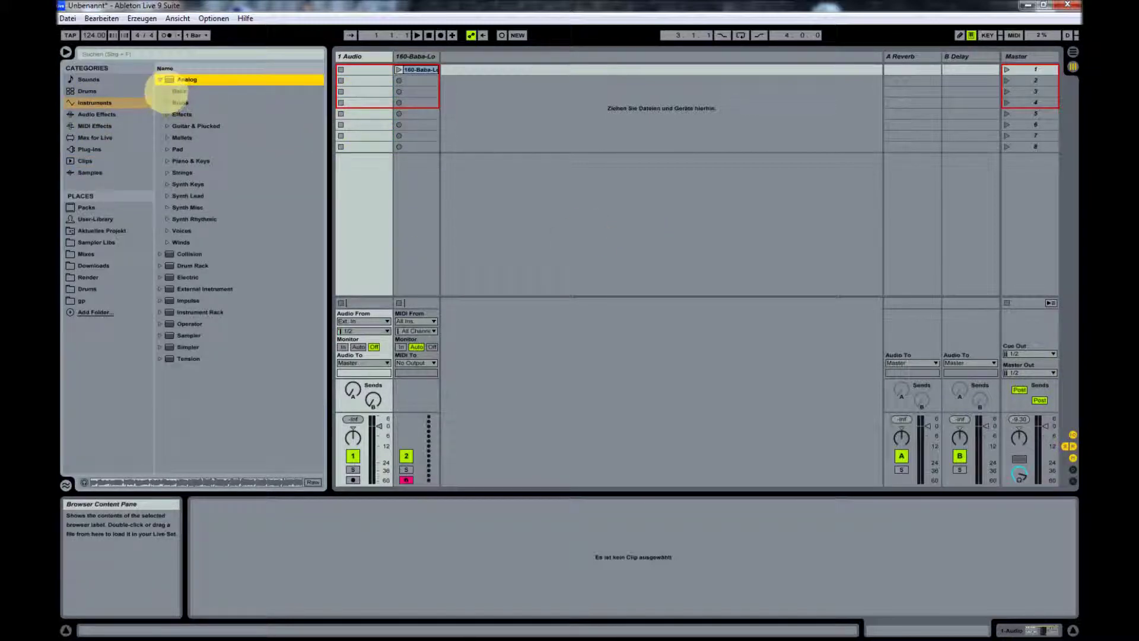
{"action": "left_click", "coordinate": [172, 92]}
{"action": "left_click", "coordinate": [204, 137]}
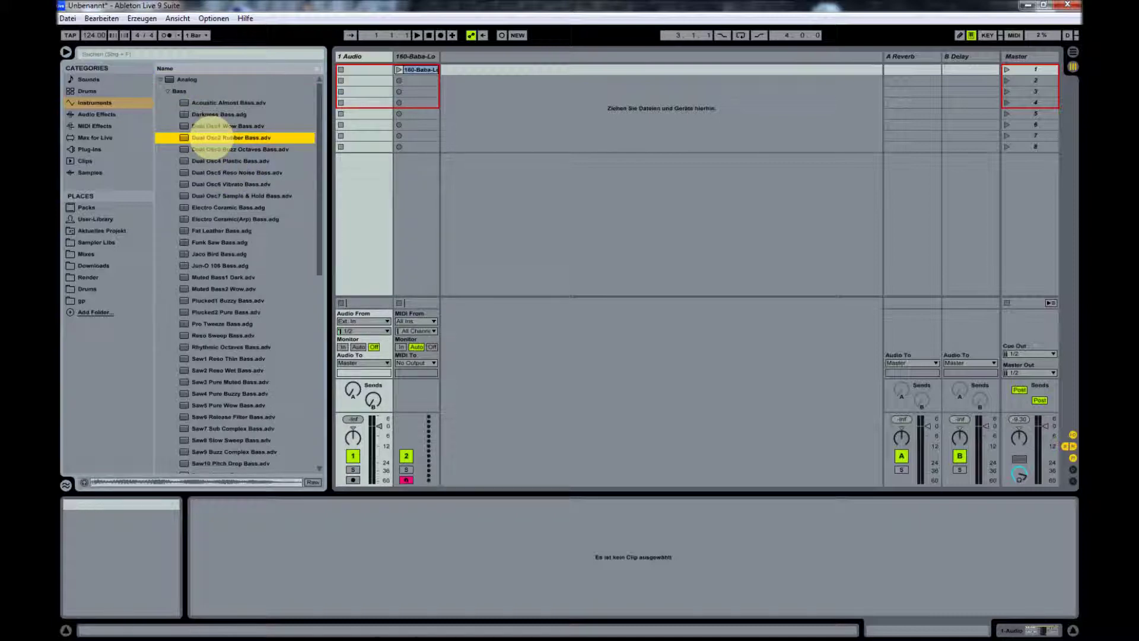
{"action": "left_click", "coordinate": [84, 482]}
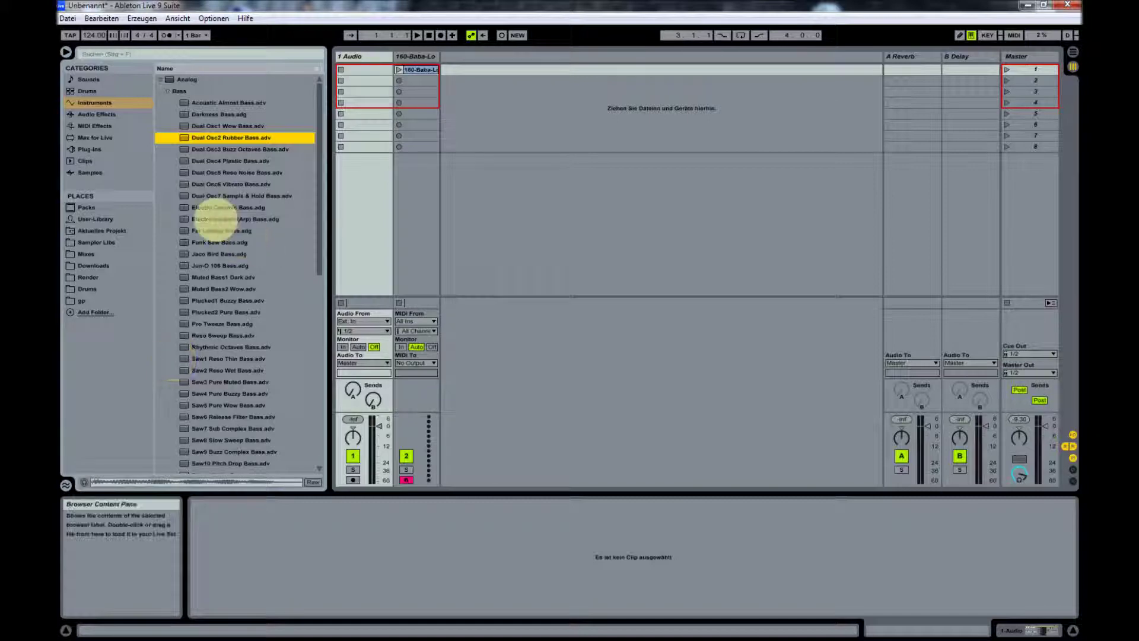
{"action": "left_click", "coordinate": [216, 207]}
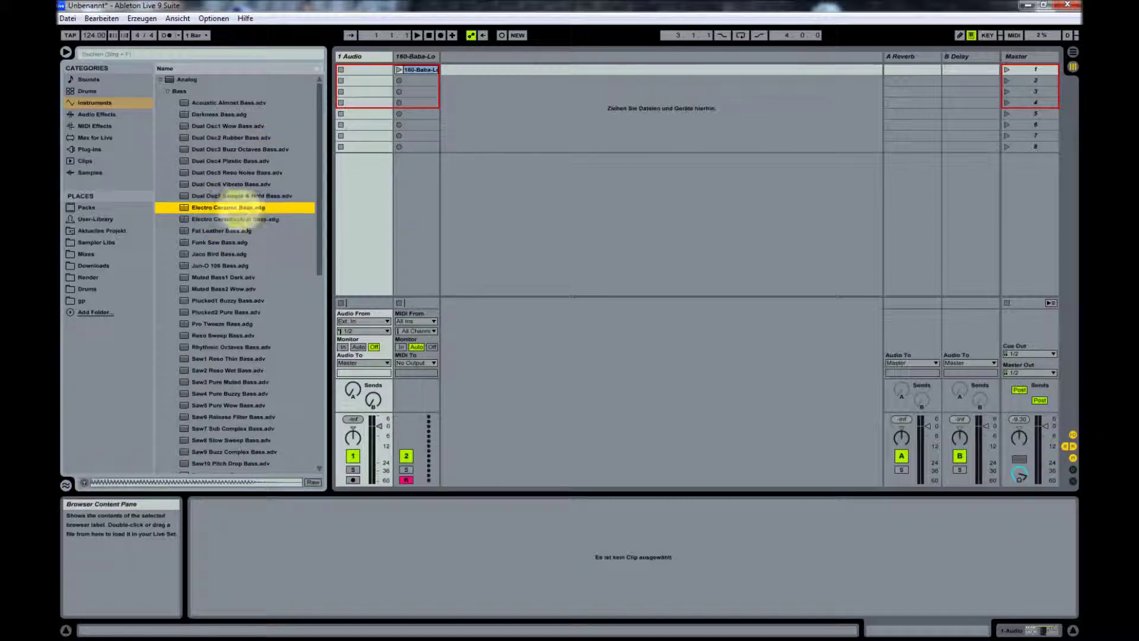
{"action": "left_click_drag", "start_coordinate": [233, 204], "coordinate": [493, 195]}
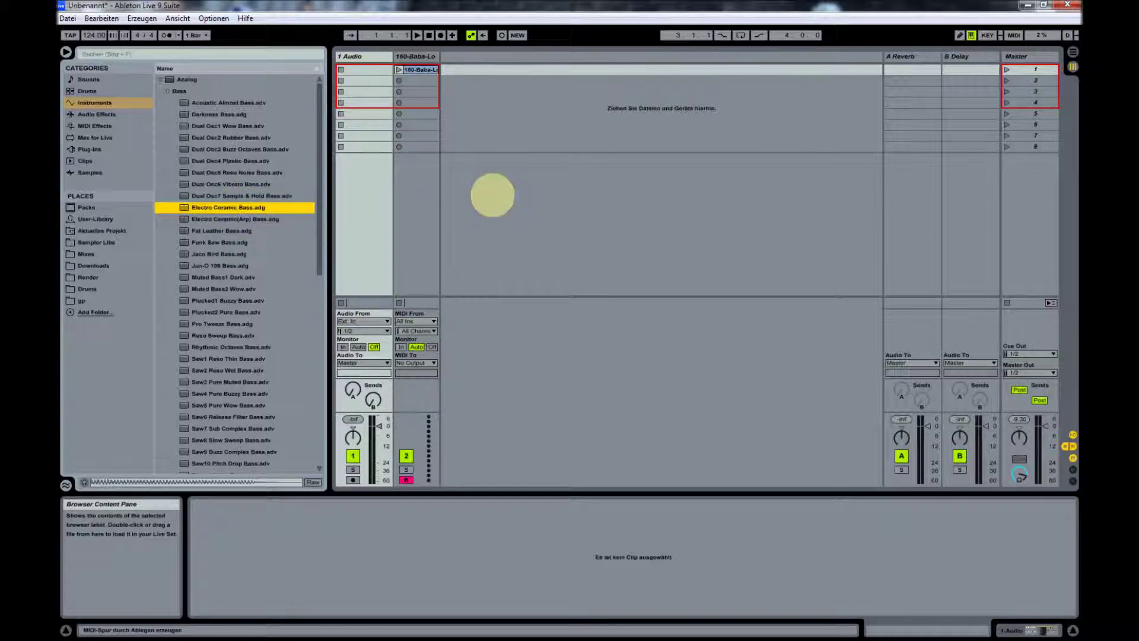
{"action": "left_click_drag", "start_coordinate": [492, 195], "coordinate": [491, 191]}
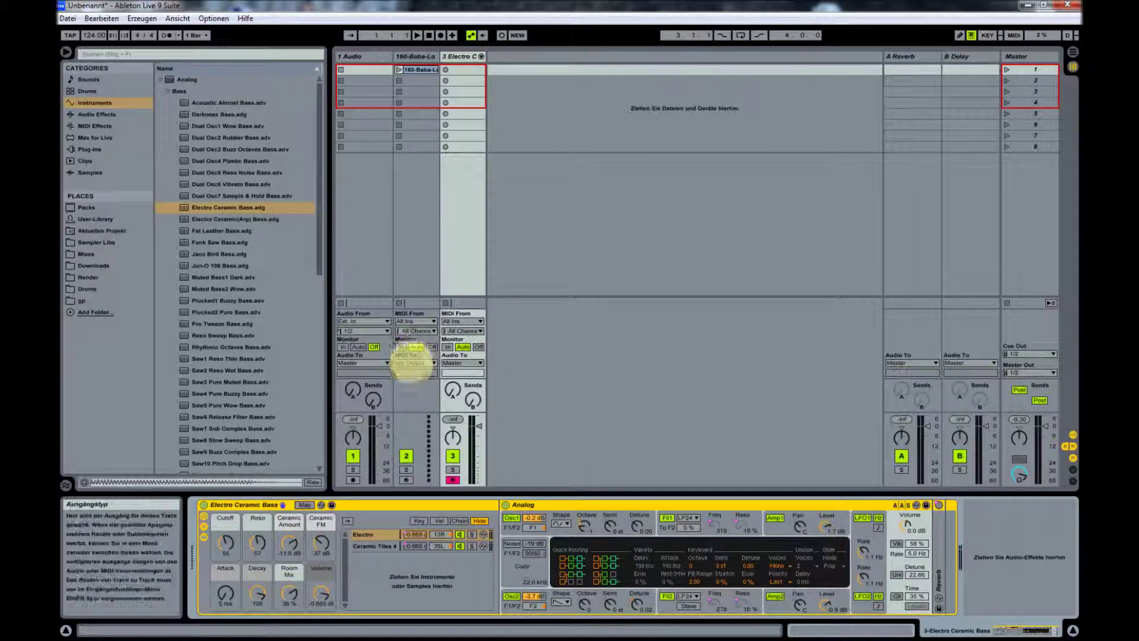
Route track 2's MIDI output into the Electro Ceramic Bass track, monitor track 3, and test-play the 160-Baba-Lo clip
{"action": "left_click", "coordinate": [415, 362]}
{"action": "left_click", "coordinate": [411, 379]}
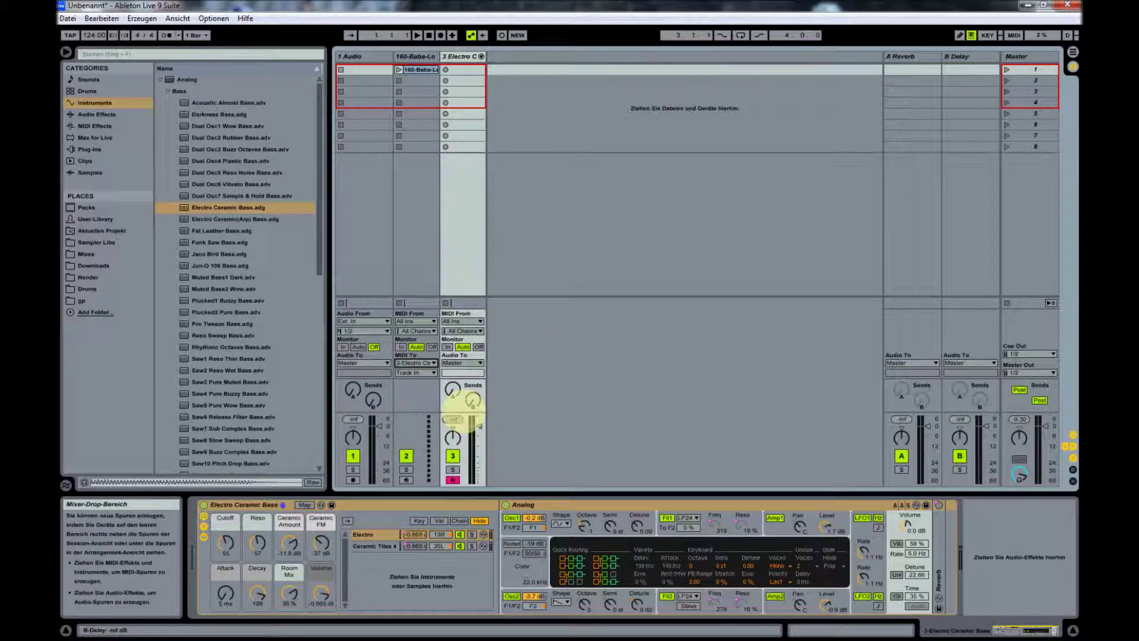
{"action": "left_click", "coordinate": [447, 347]}
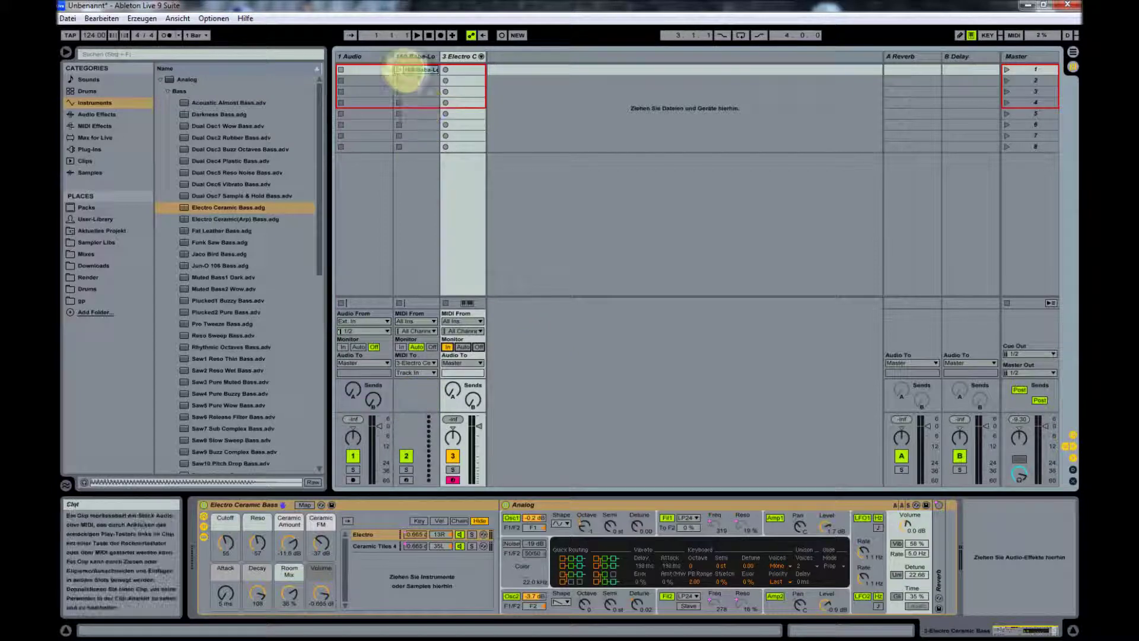
{"action": "left_click", "coordinate": [399, 69]}
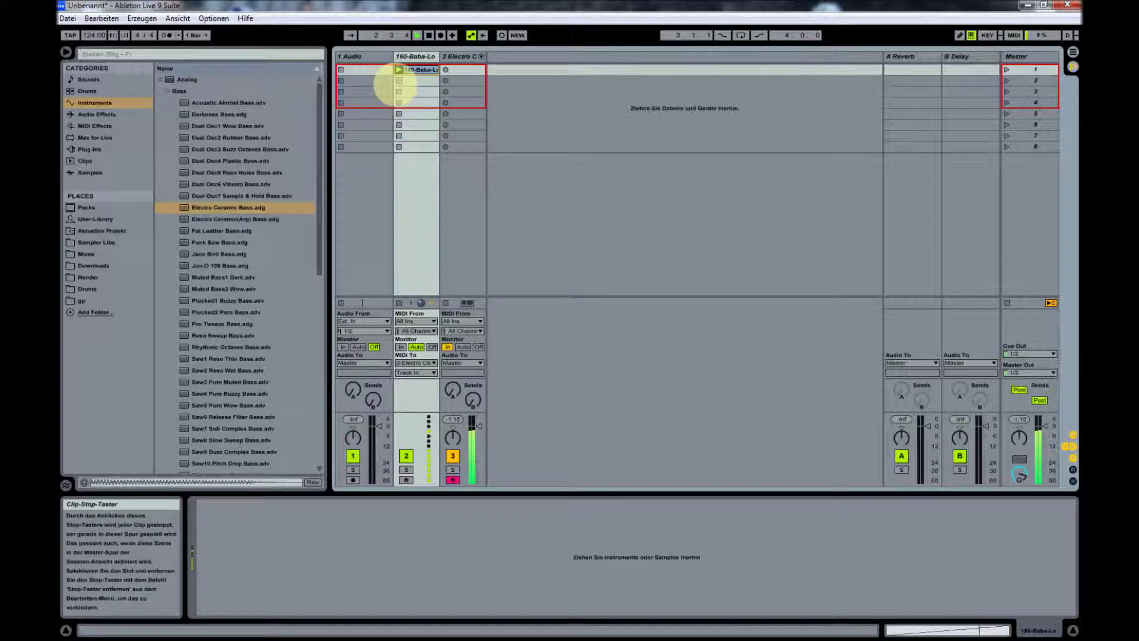
{"action": "left_click", "coordinate": [399, 80]}
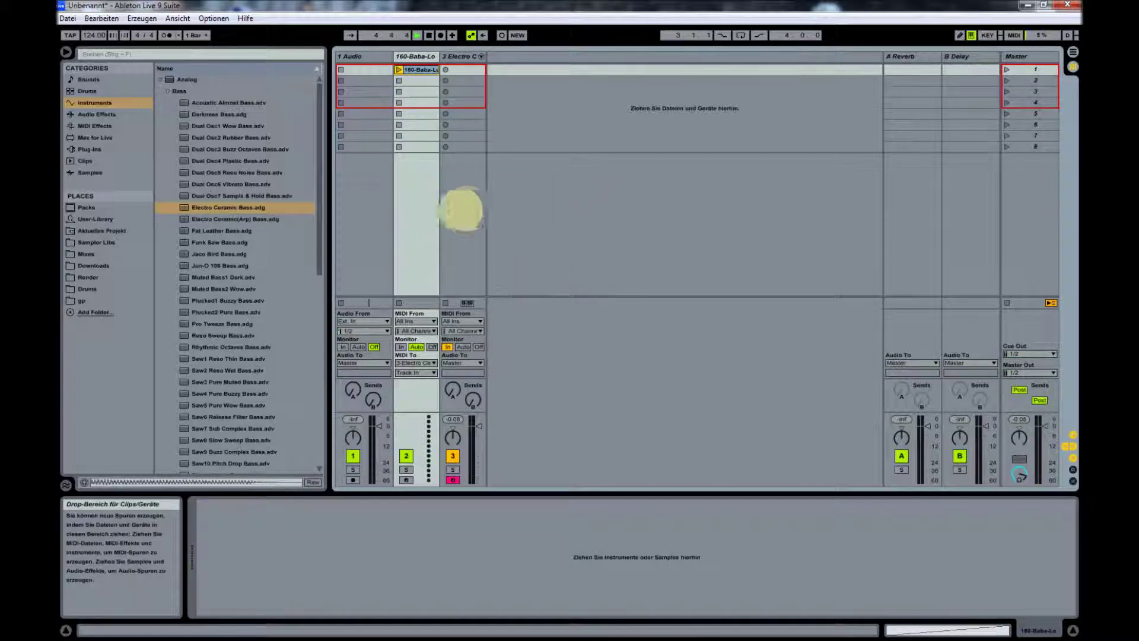
Show track 3's Electro Ceramic Bass devices, then open the 160-Baba-Lo clip's notes in the editor
{"action": "left_click", "coordinate": [462, 207]}
{"action": "left_click", "coordinate": [409, 203]}
{"action": "left_click", "coordinate": [460, 196]}
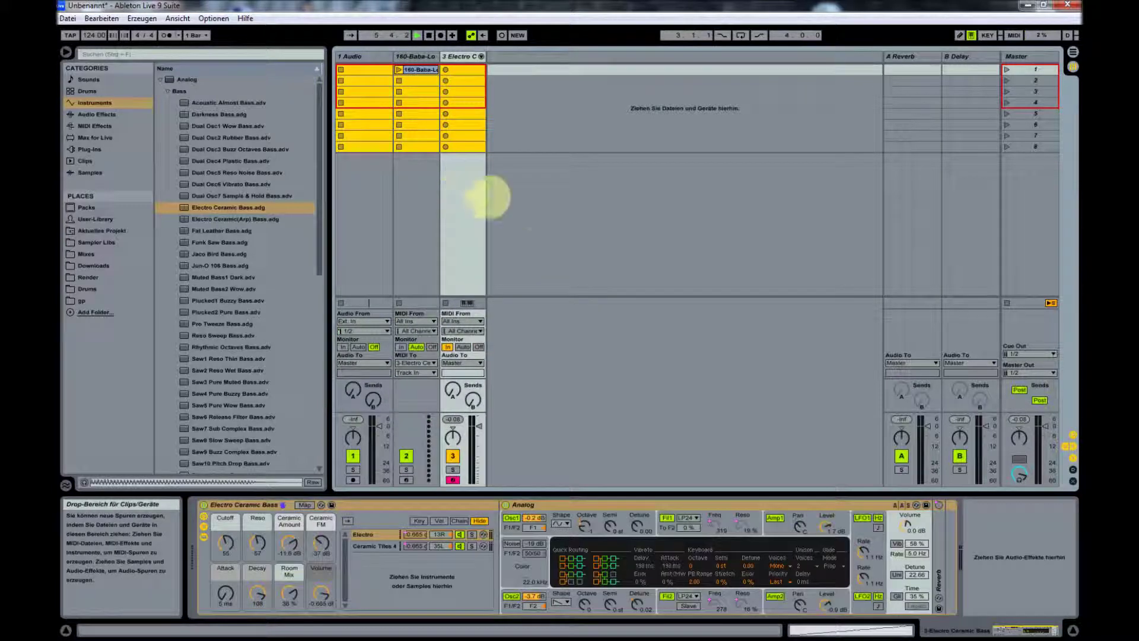
{"action": "left_click", "coordinate": [531, 161]}
{"action": "left_click", "coordinate": [450, 190]}
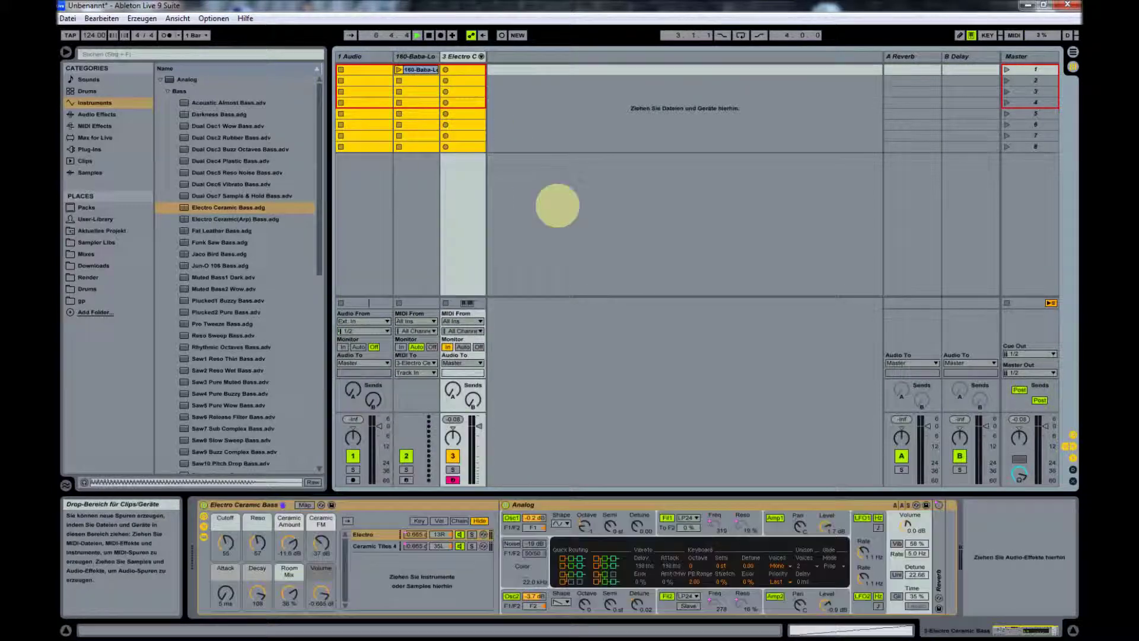
{"action": "left_click", "coordinate": [556, 204]}
{"action": "double_click", "coordinate": [415, 70]}
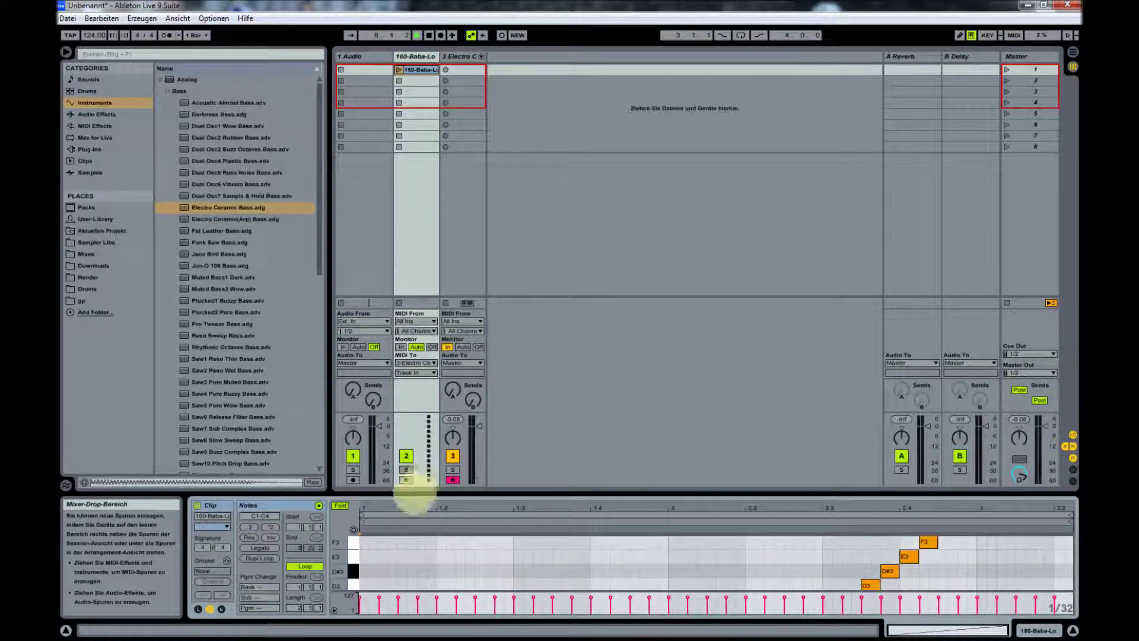
Enlarge the note editor and double the clip's note lengths five times with *2
{"action": "left_click_drag", "start_coordinate": [478, 496], "coordinate": [478, 132]}
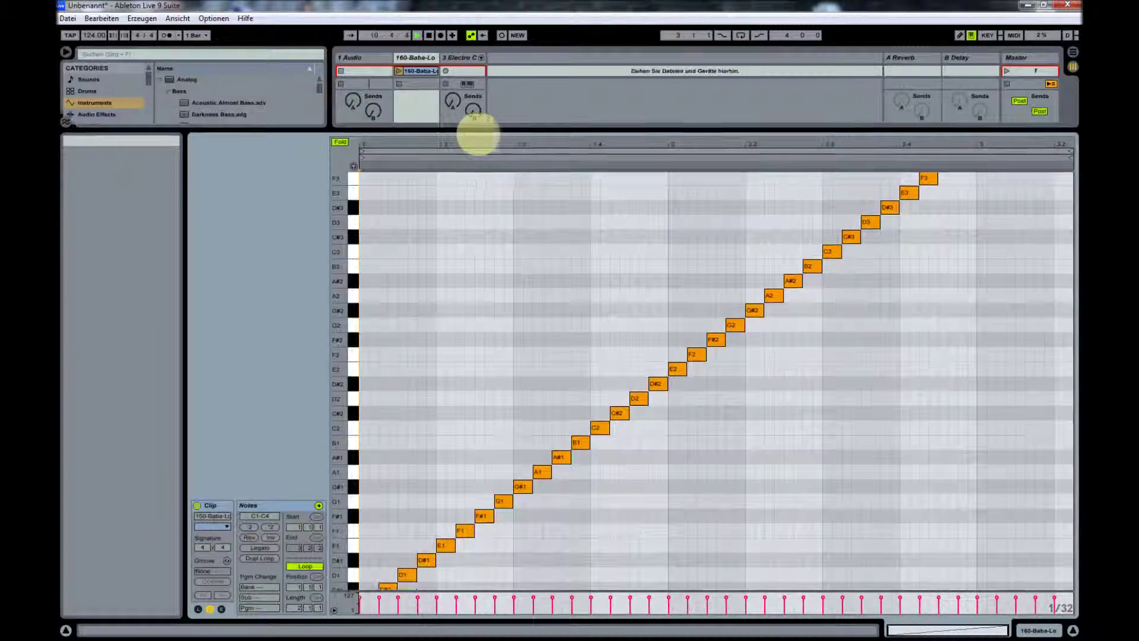
{"action": "scroll", "coordinate": [460, 393], "scroll_direction": "up", "scroll_amount": 5}
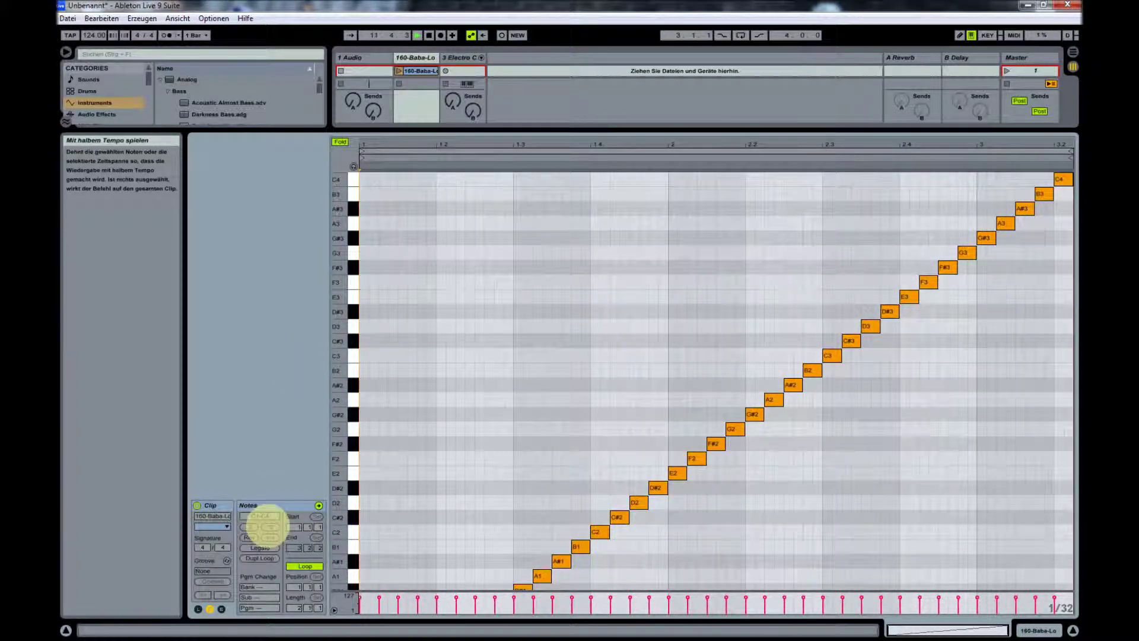
{"action": "left_click", "coordinate": [270, 526]}
{"action": "left_click", "coordinate": [270, 526]}
{"action": "left_click", "coordinate": [270, 526]}
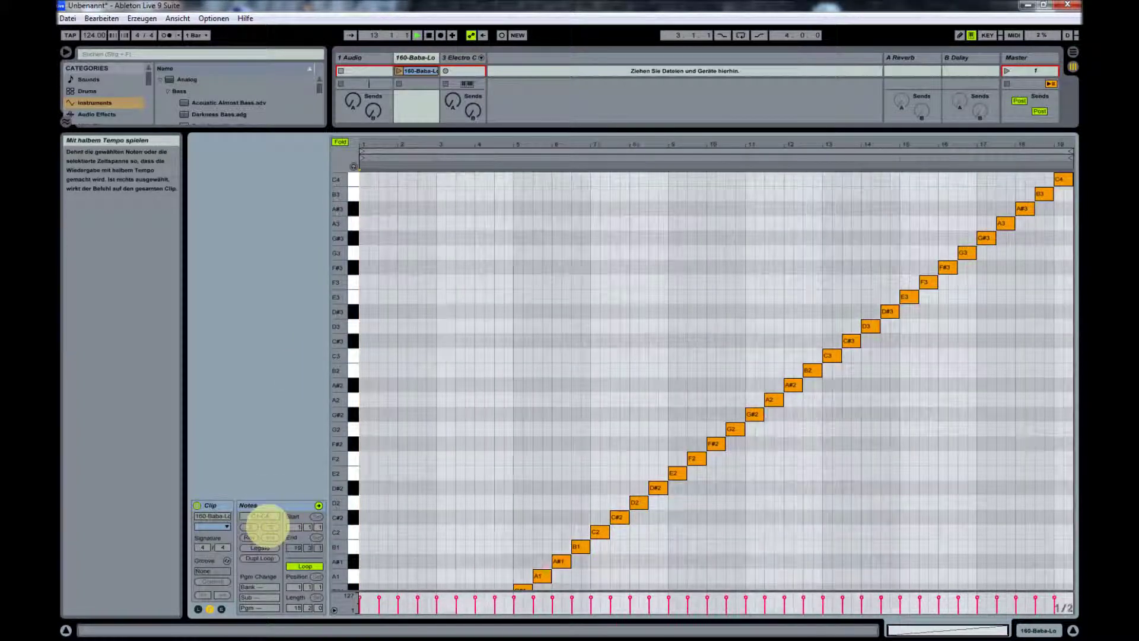
{"action": "left_click", "coordinate": [270, 526]}
{"action": "left_click", "coordinate": [270, 527]}
Delete the higher notes C2–E3 and F3–C4, then select the remaining notes from D#1 to B1
{"action": "scroll", "coordinate": [591, 370], "scroll_direction": "down", "scroll_amount": 5}
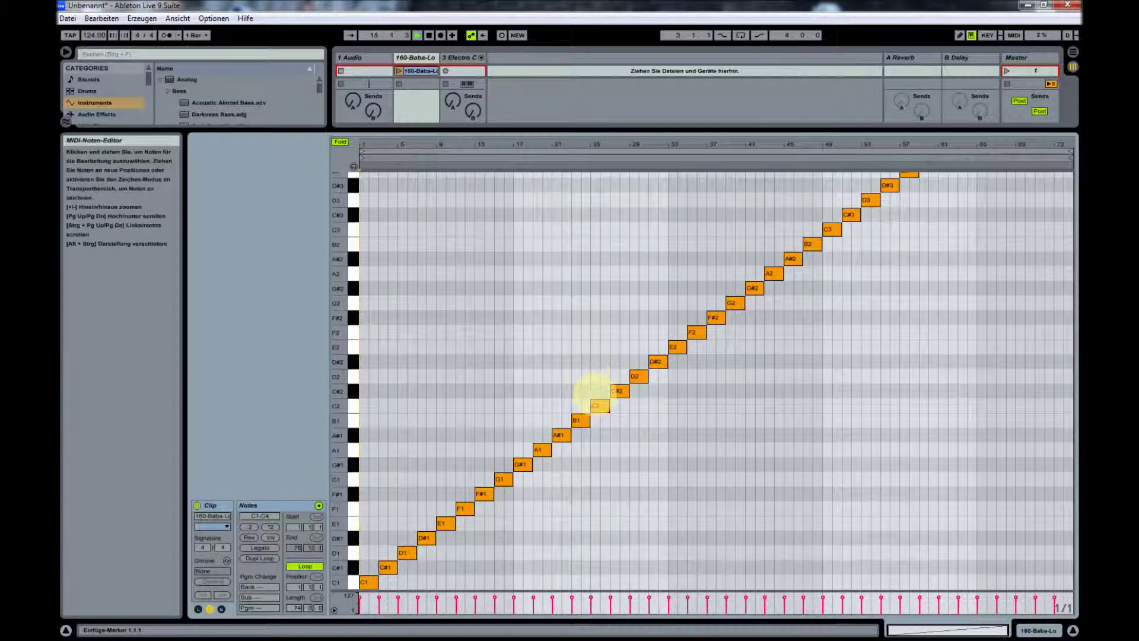
{"action": "left_click_drag", "start_coordinate": [352, 408], "coordinate": [475, 279]}
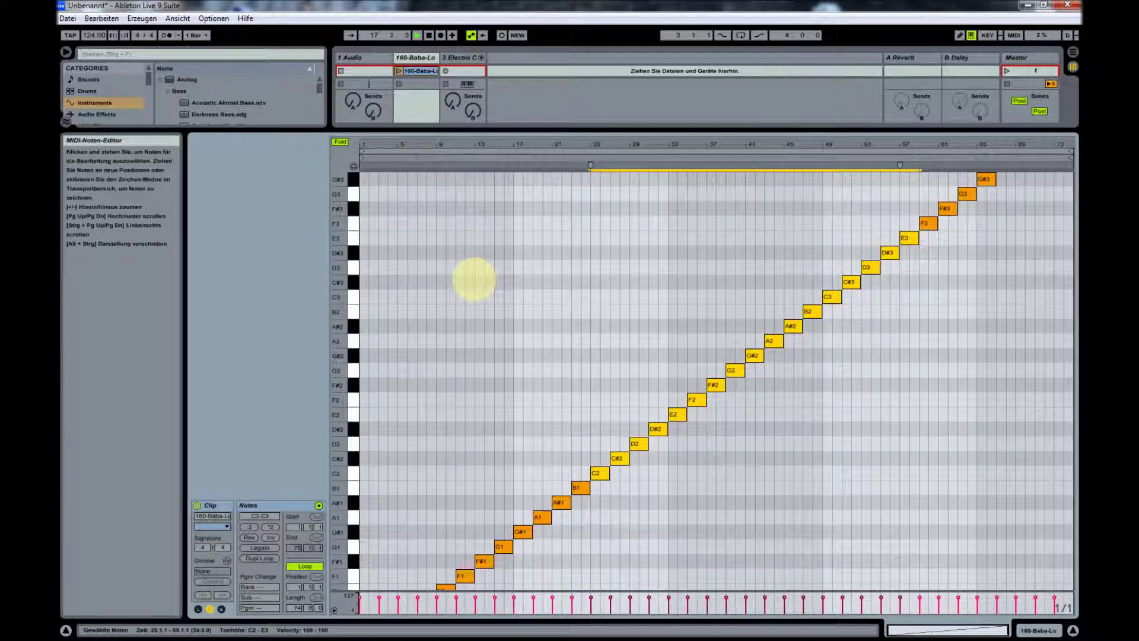
{"action": "key", "text": "Delete"}
{"action": "scroll", "coordinate": [477, 296], "scroll_direction": "up", "scroll_amount": 2}
{"action": "scroll", "coordinate": [652, 311], "scroll_direction": "down", "scroll_amount": 1}
{"action": "scroll", "coordinate": [854, 324], "scroll_direction": "up", "scroll_amount": 1}
{"action": "left_click_drag", "start_coordinate": [887, 315], "coordinate": [1071, 127]}
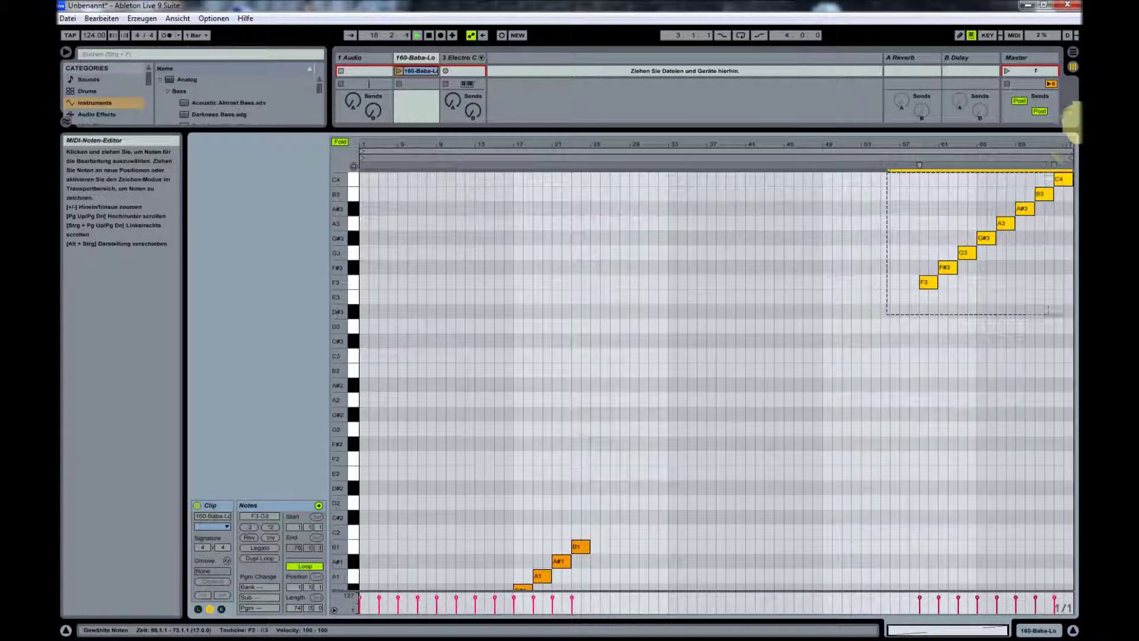
{"action": "key", "text": "Delete"}
{"action": "scroll", "coordinate": [699, 376], "scroll_direction": "down", "scroll_amount": 4}
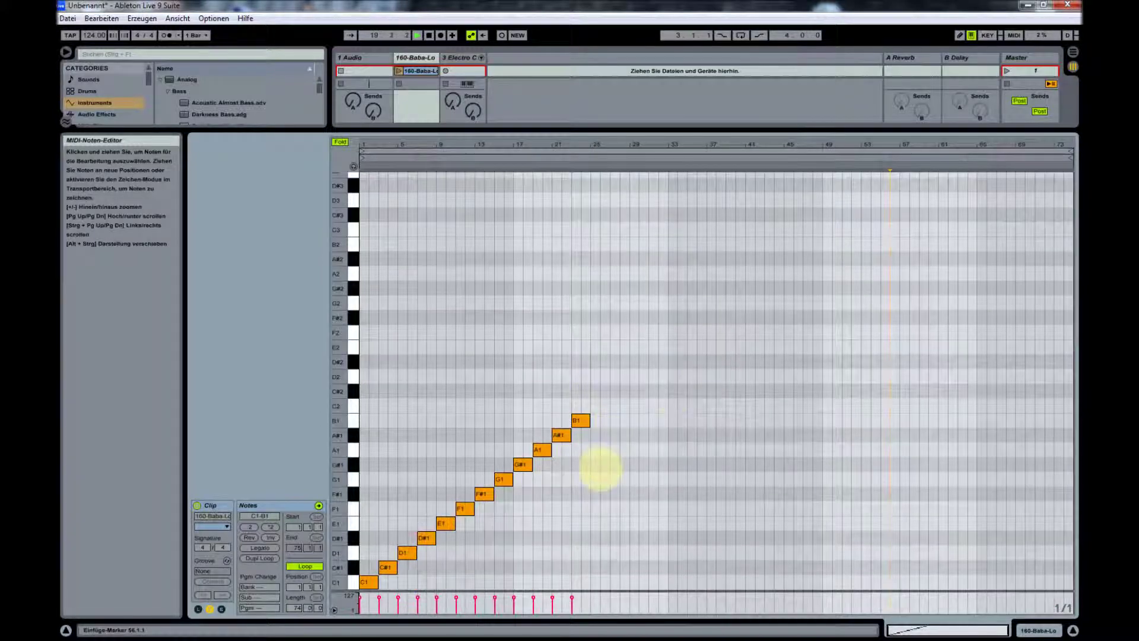
{"action": "left_click_drag", "start_coordinate": [590, 384], "coordinate": [330, 580]}
Loop the selected C1–B1 notes over bars 1–25 and zoom the editor to fit them
{"action": "right_click", "coordinate": [578, 421]}
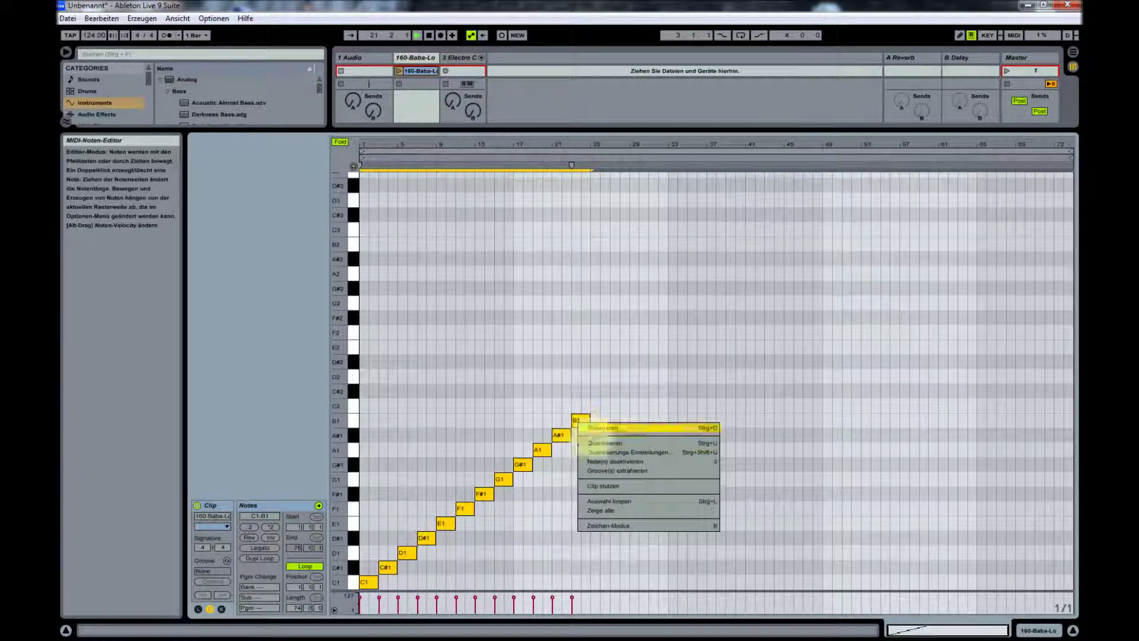
{"action": "left_click", "coordinate": [605, 501]}
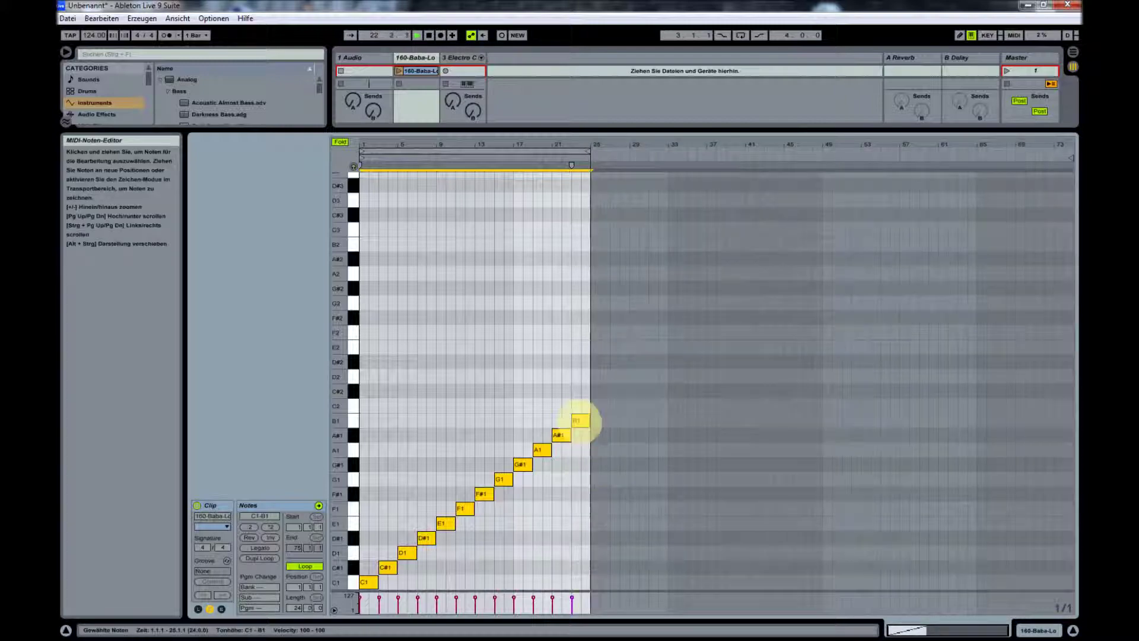
{"action": "right_click", "coordinate": [580, 421]}
{"action": "left_click", "coordinate": [609, 497]}
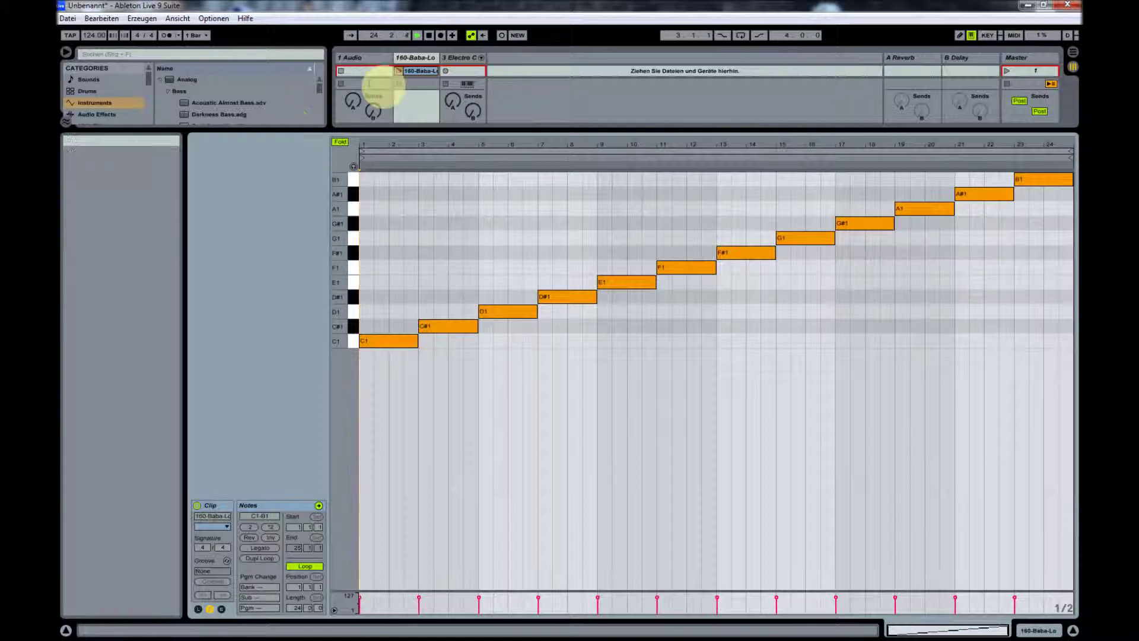
Play the clip to listen, then stop it and shrink the note editor back down
{"action": "left_click", "coordinate": [399, 70]}
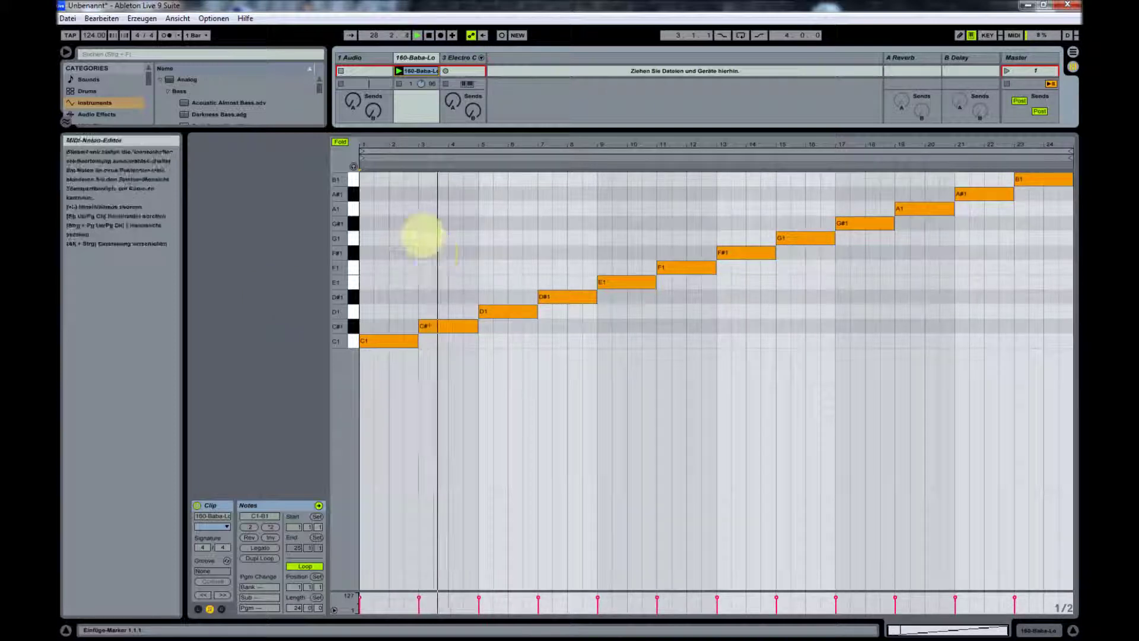
{"action": "left_click", "coordinate": [399, 84]}
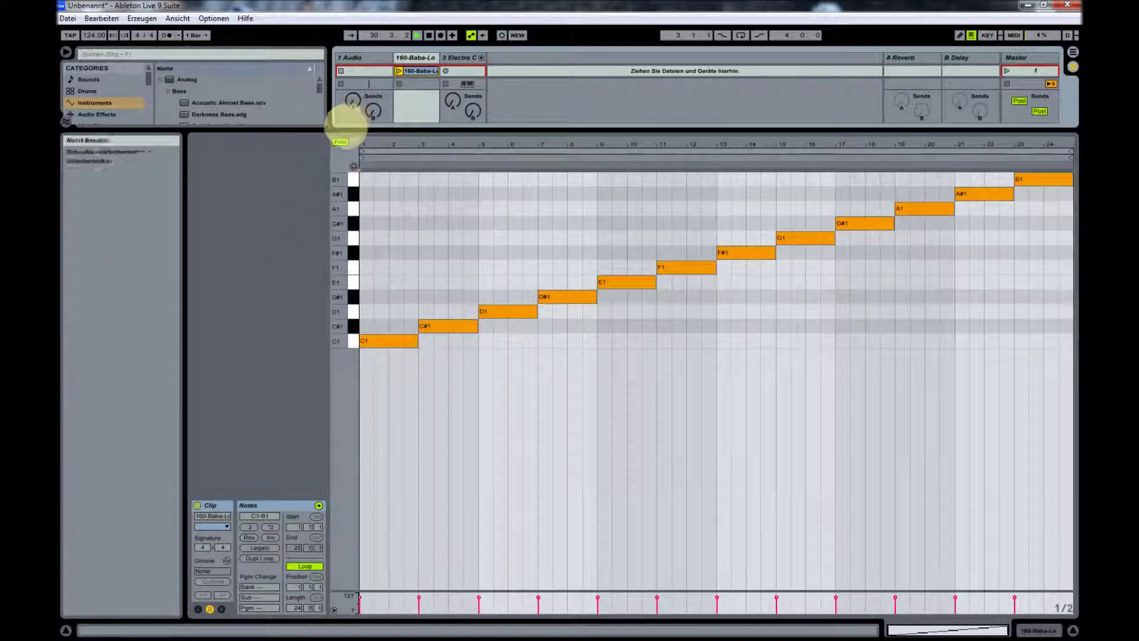
{"action": "left_click_drag", "start_coordinate": [343, 122], "coordinate": [472, 492]}
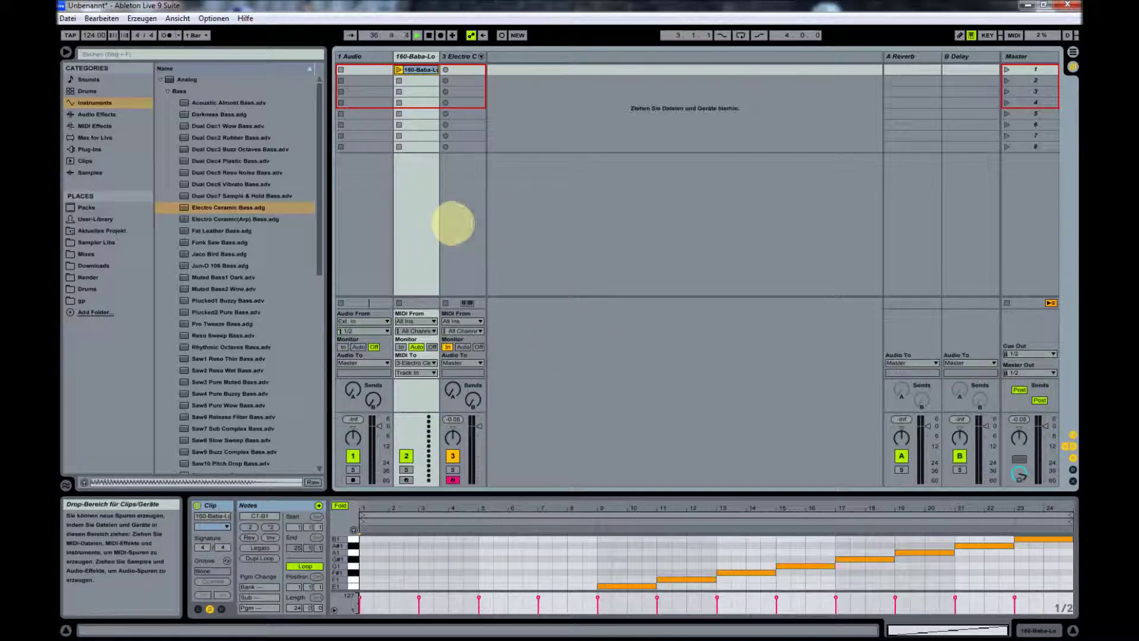
Add a new audio track in the last position and disarm track 3
{"action": "left_click", "coordinate": [563, 228]}
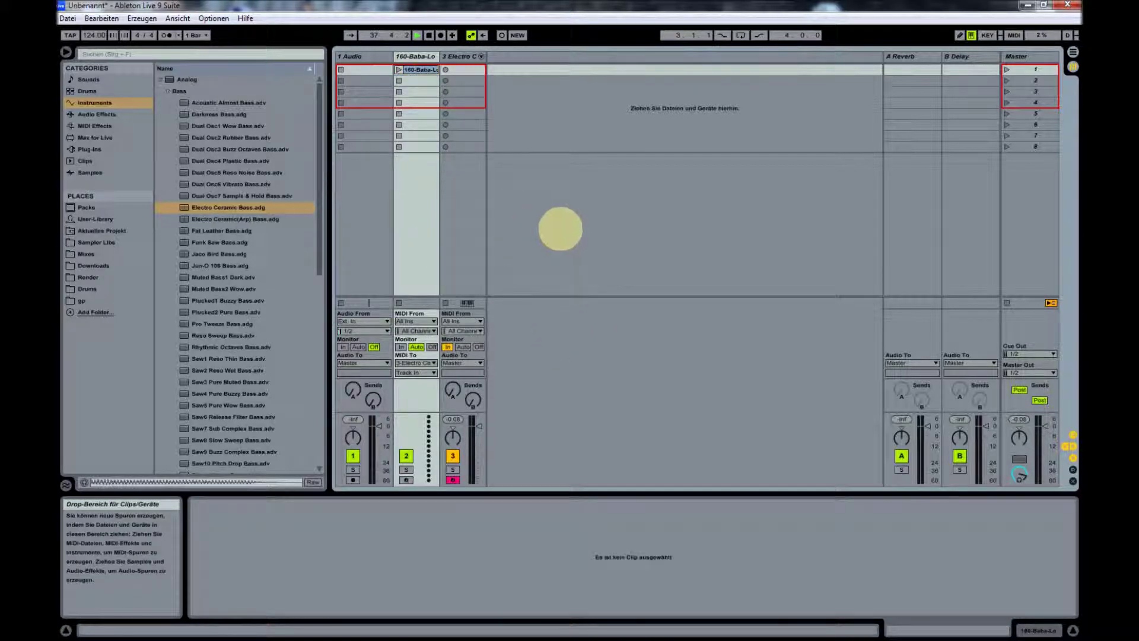
{"action": "key", "text": "ctrl+t"}
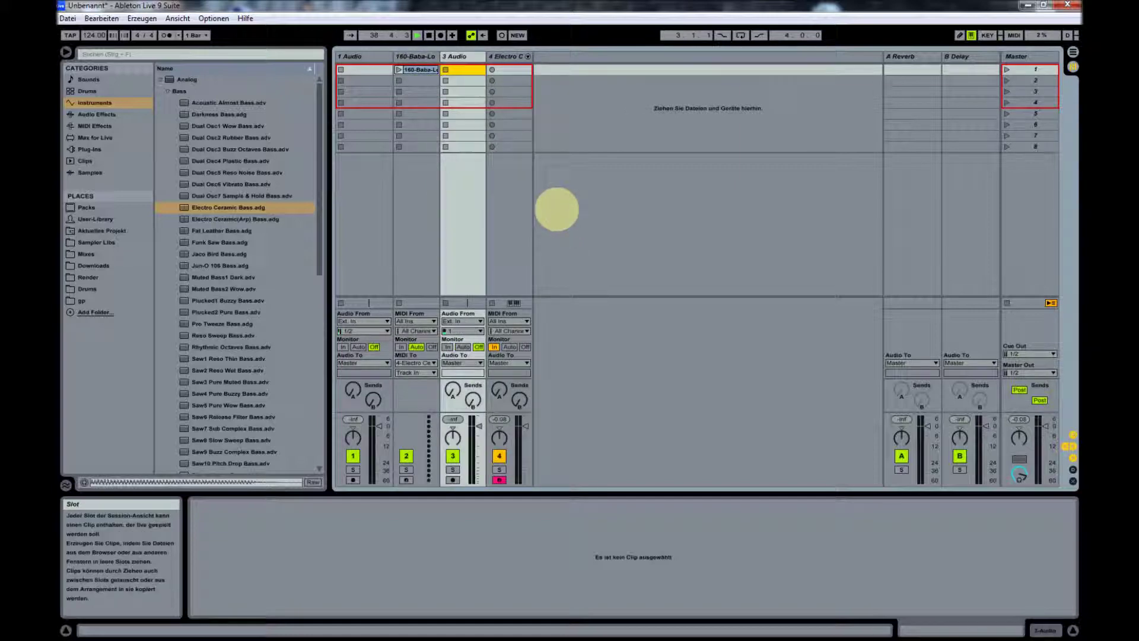
{"action": "left_click_drag", "start_coordinate": [459, 56], "coordinate": [547, 57]}
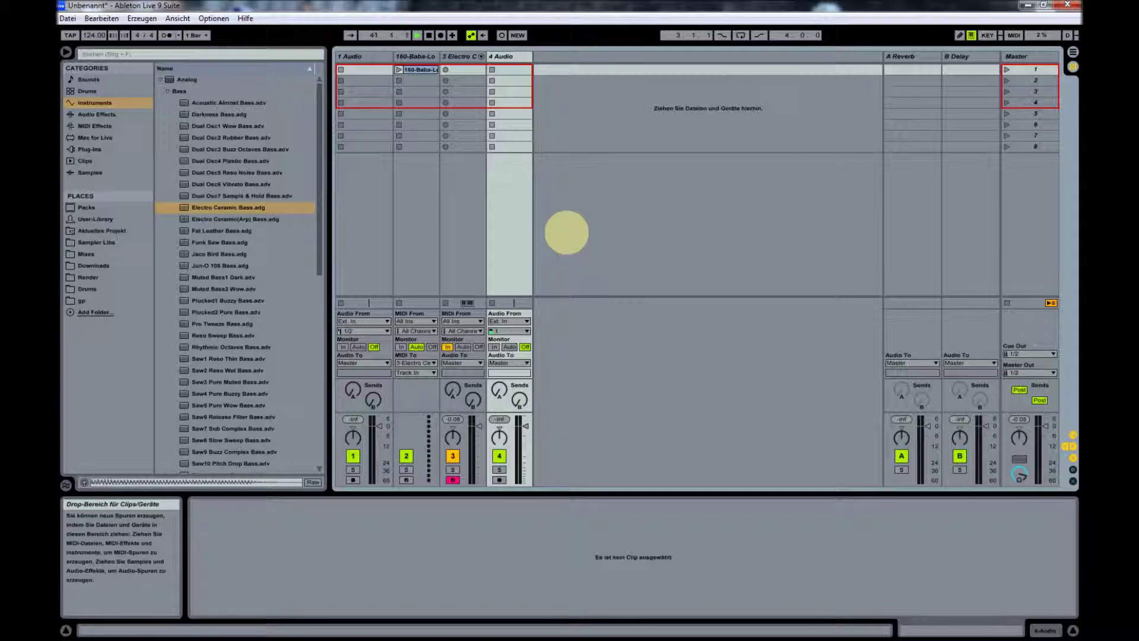
{"action": "left_click", "coordinate": [453, 479]}
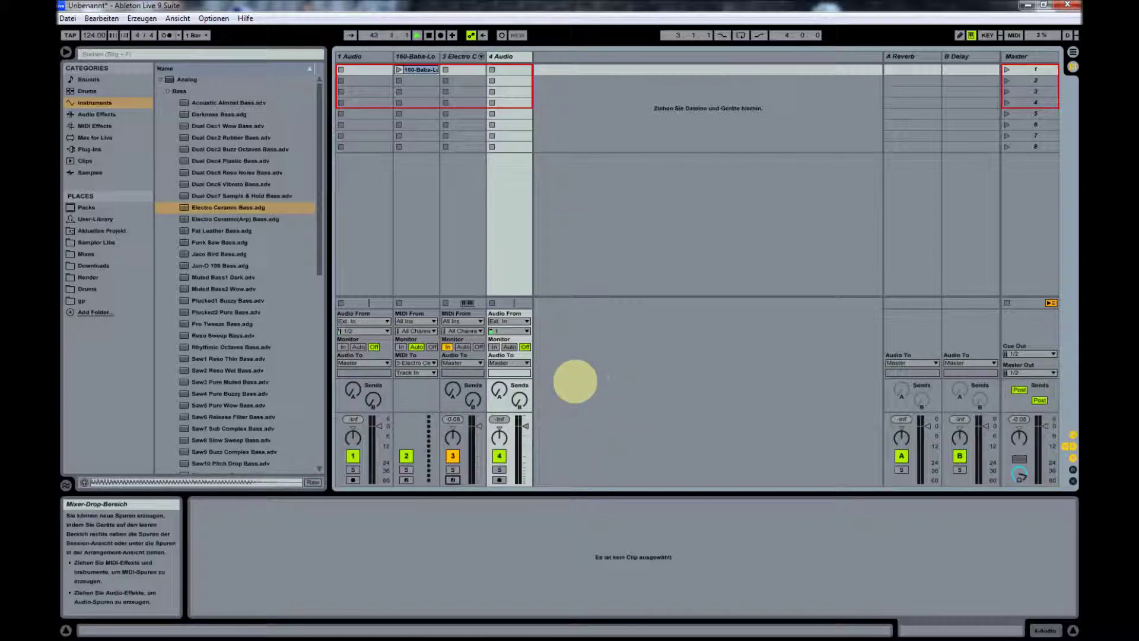
Set track 4's input to 3-Electro Ceramic Bass, Post Mixer, leaving track 3's output unchanged
{"action": "left_click", "coordinate": [508, 322]}
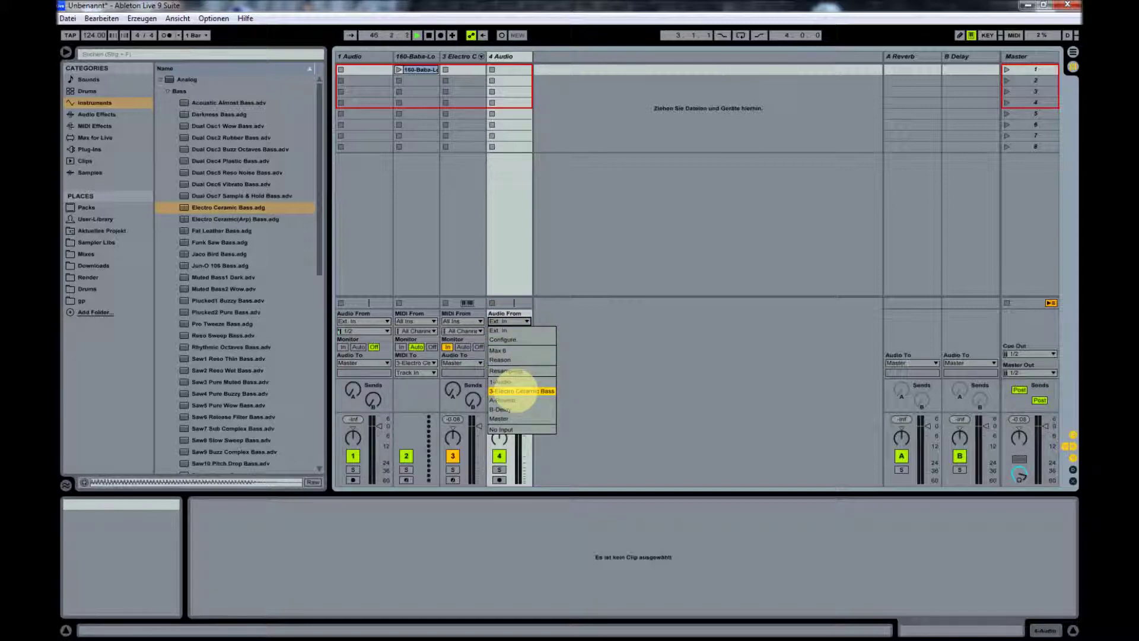
{"action": "left_click", "coordinate": [522, 391]}
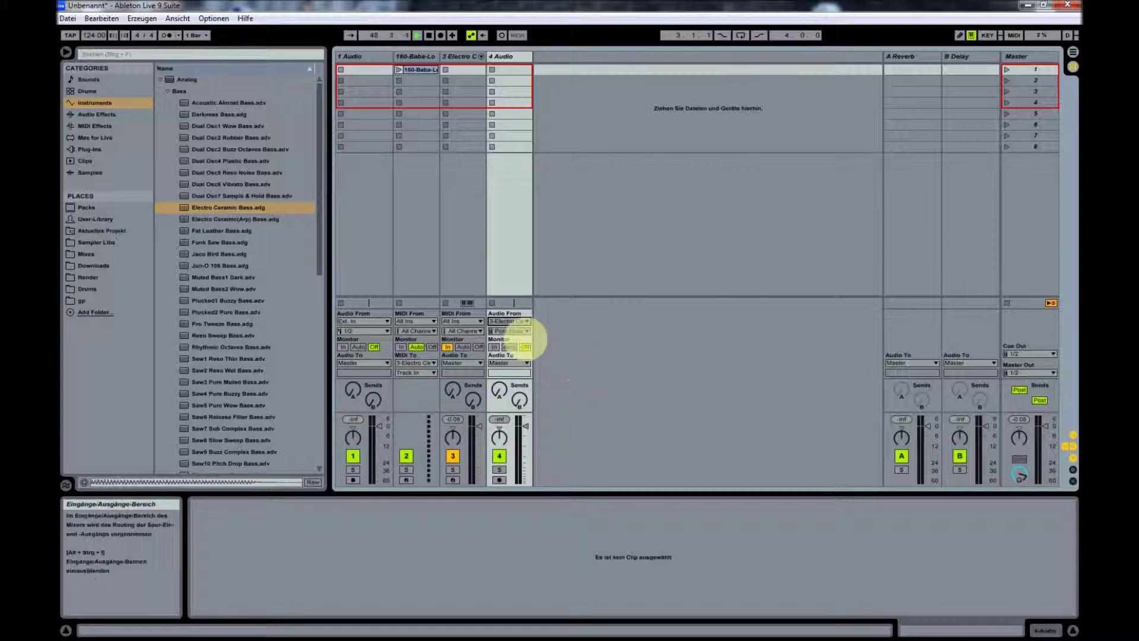
{"action": "left_click", "coordinate": [510, 330]}
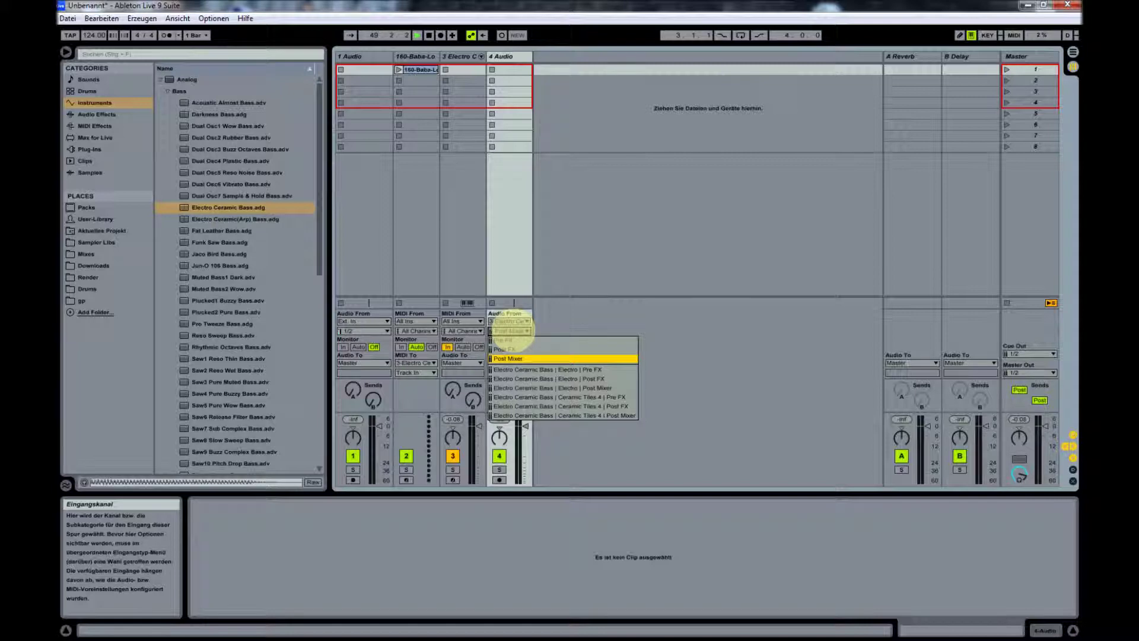
{"action": "left_click", "coordinate": [510, 330]}
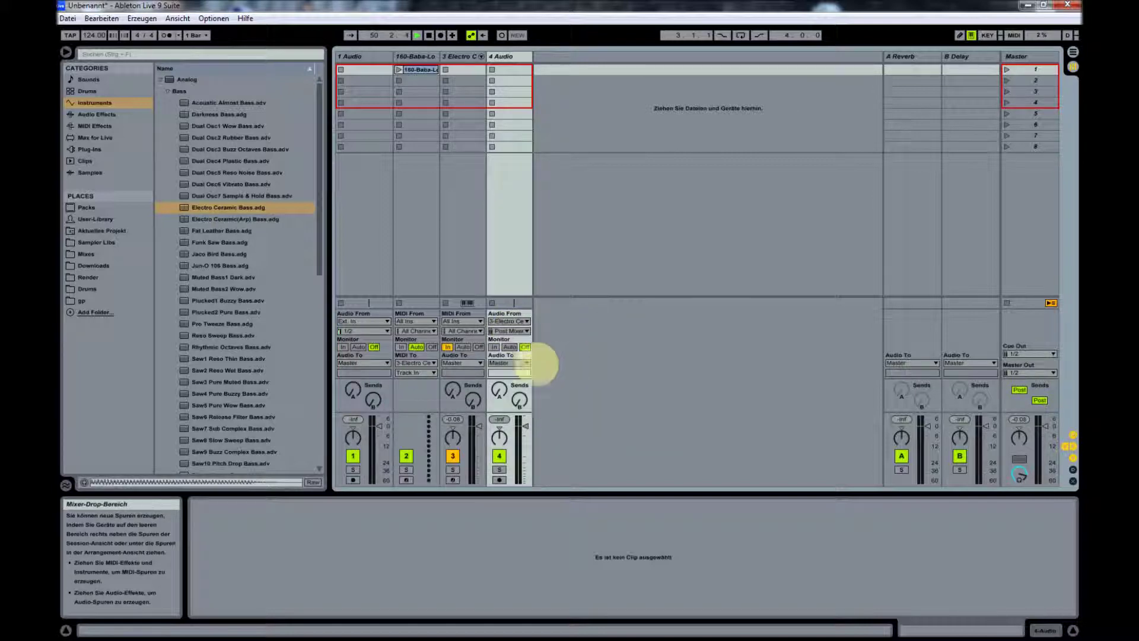
{"action": "left_click", "coordinate": [463, 362]}
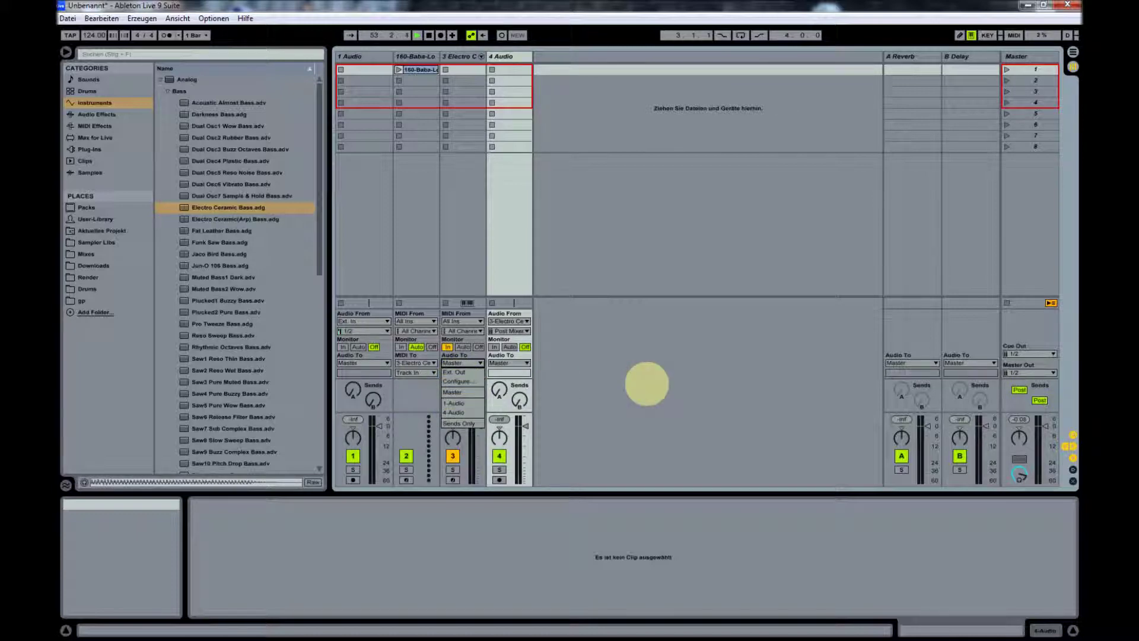
{"action": "left_click", "coordinate": [647, 384]}
{"action": "left_click", "coordinate": [453, 456]}
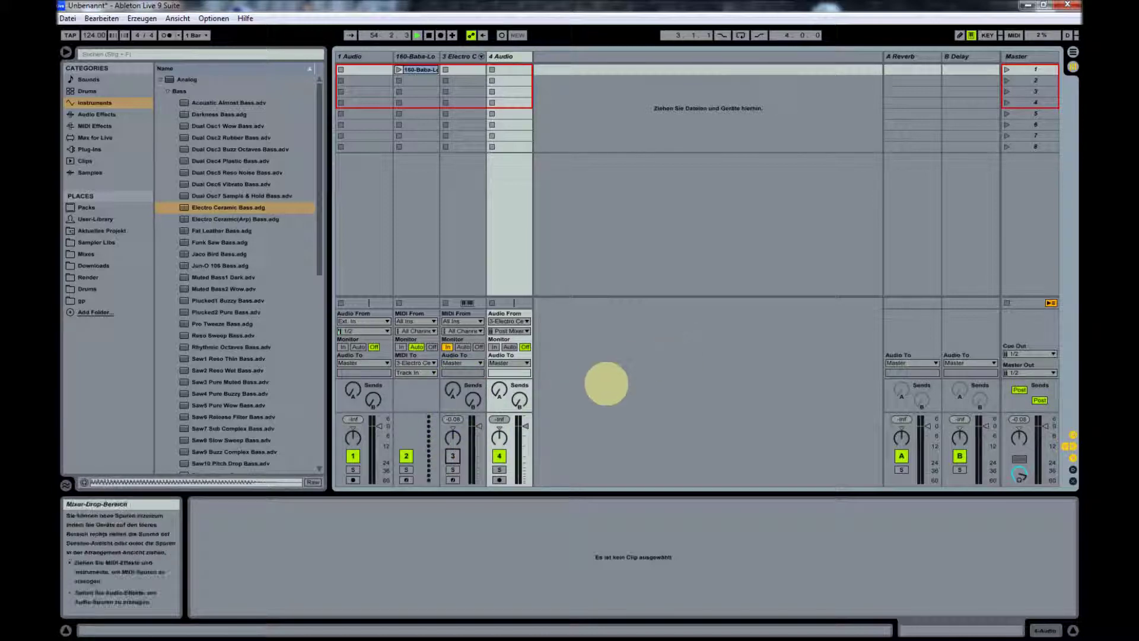
{"action": "left_click", "coordinate": [452, 456]}
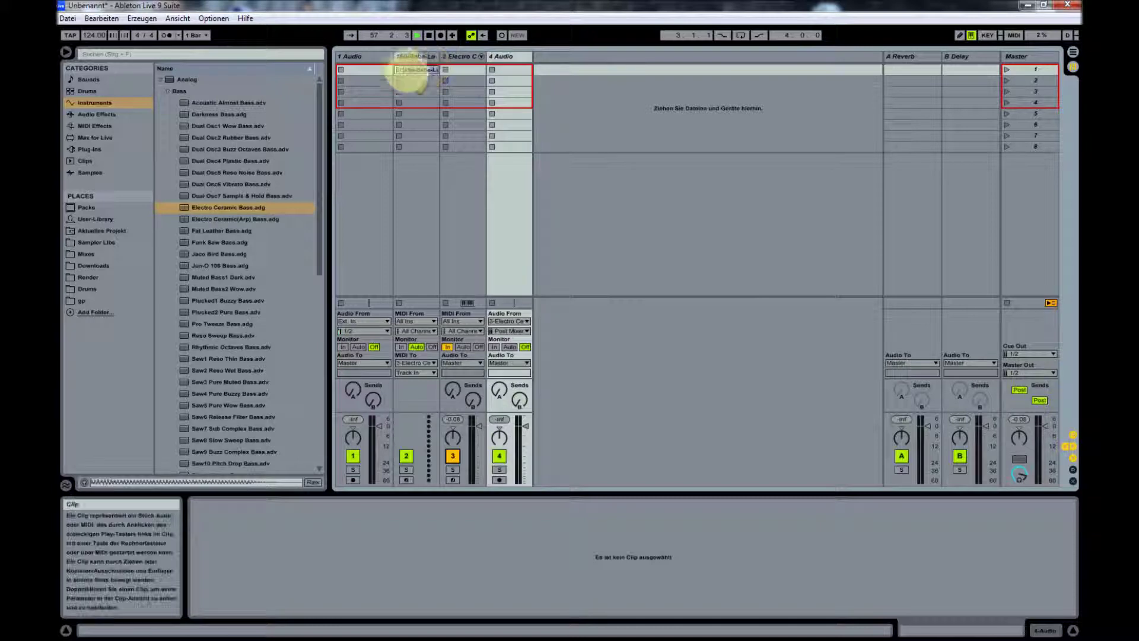
Test-play track 2's clip, set track 4 to monitor with output Sends Only, then stop and arm track 4
{"action": "left_click", "coordinate": [406, 71]}
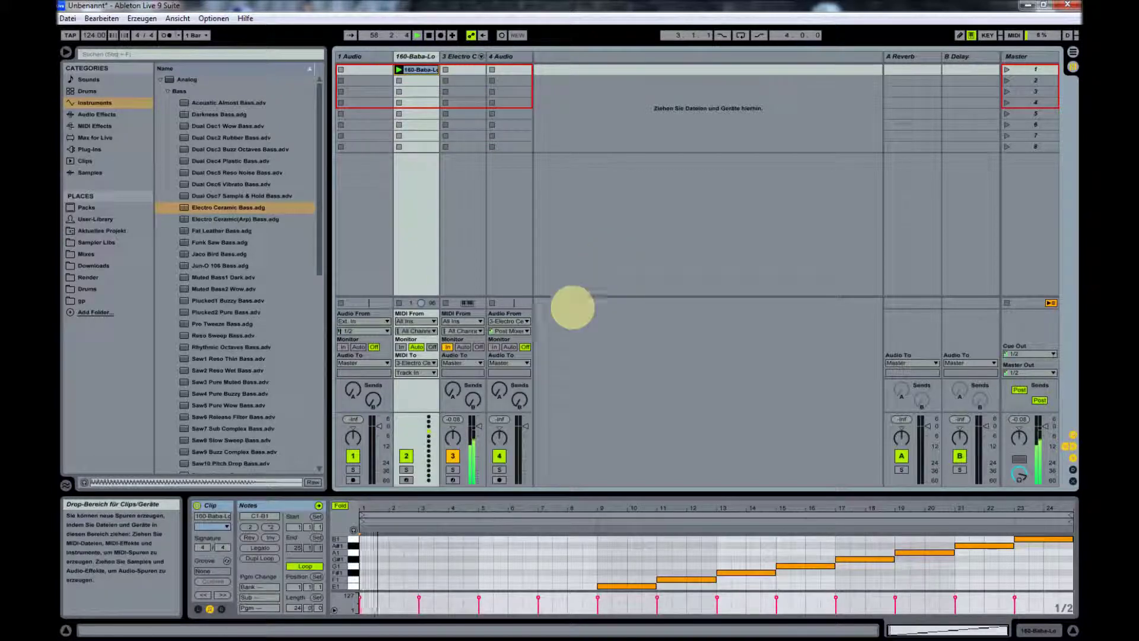
{"action": "left_click", "coordinate": [495, 345]}
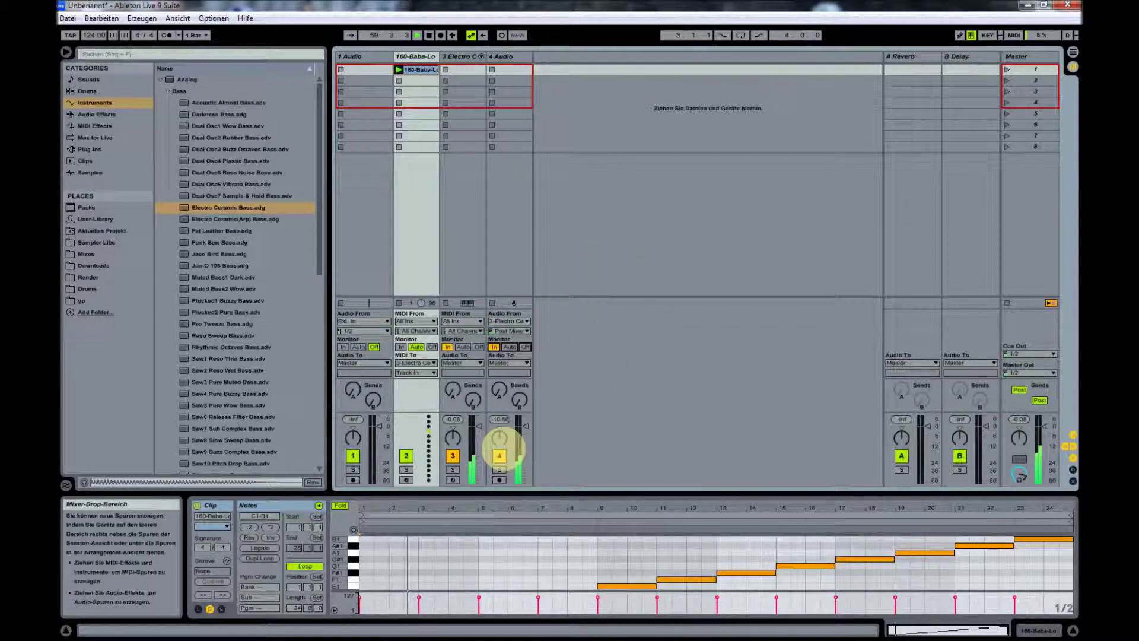
{"action": "left_click", "coordinate": [506, 363]}
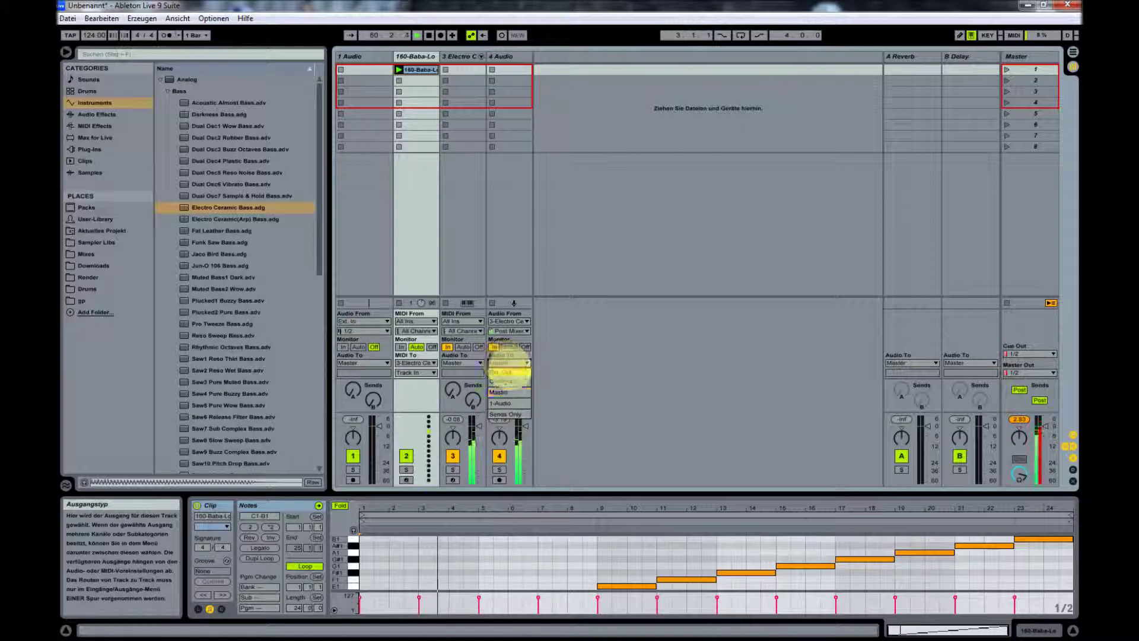
{"action": "left_click", "coordinate": [505, 414]}
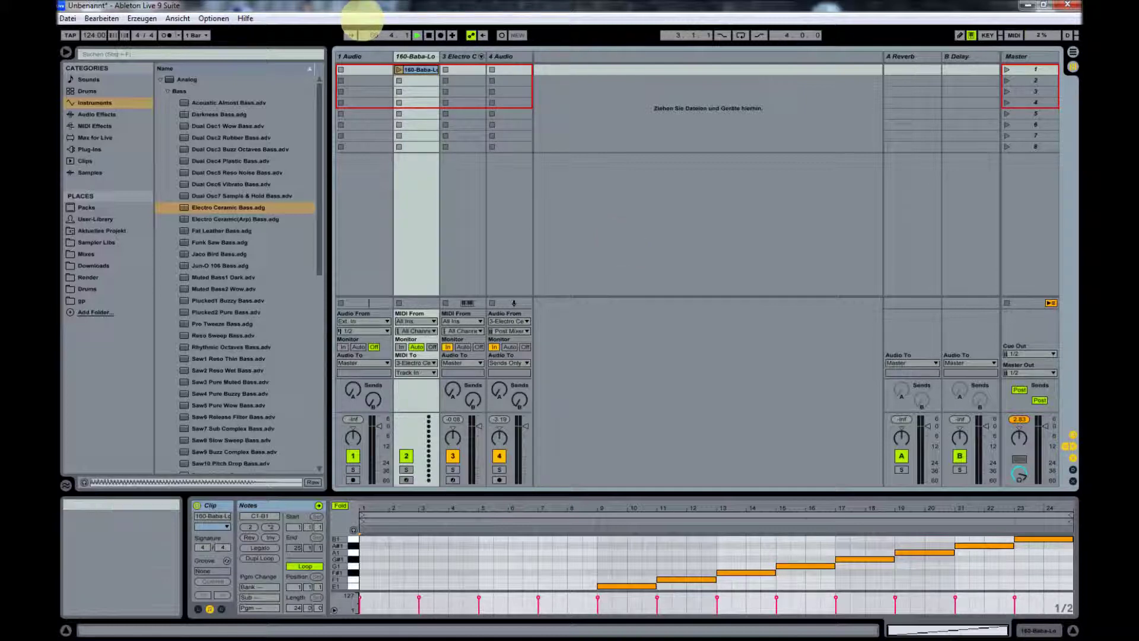
{"action": "left_click", "coordinate": [429, 35]}
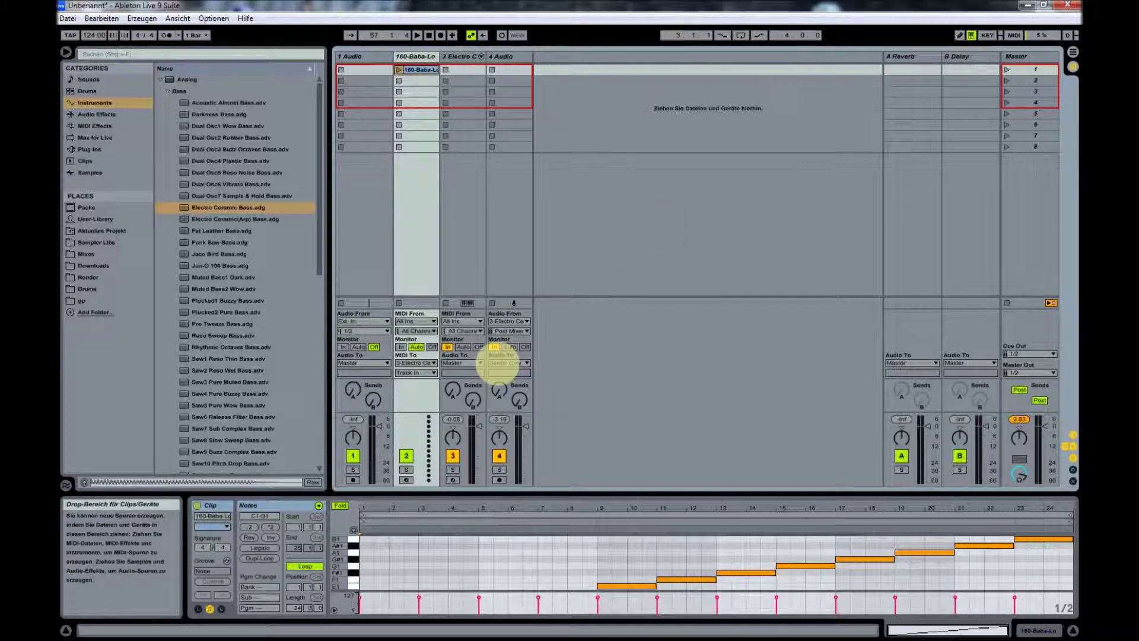
{"action": "left_click", "coordinate": [499, 480]}
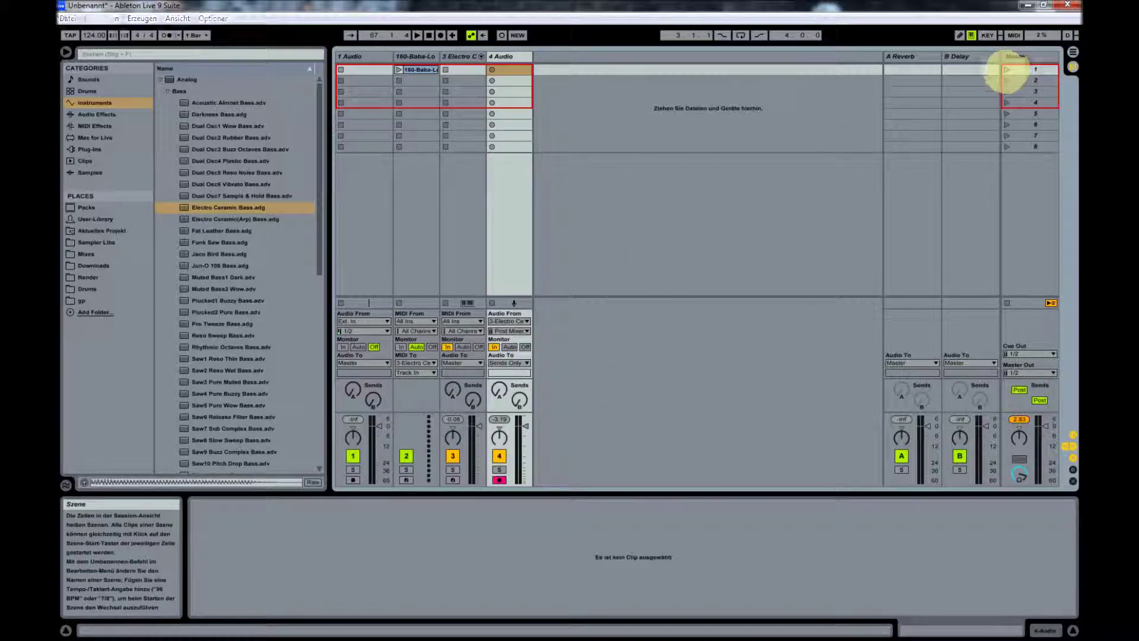
Launch scene 1 so the bass plays while track 4 records it
{"action": "right_click", "coordinate": [1010, 69]}
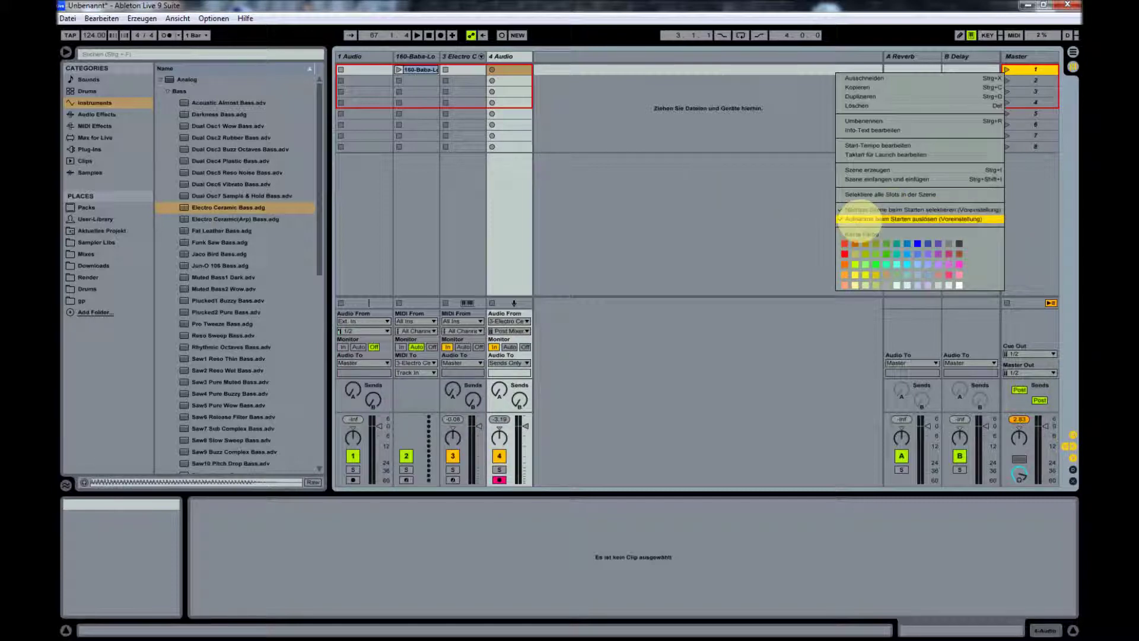
{"action": "left_click", "coordinate": [703, 200]}
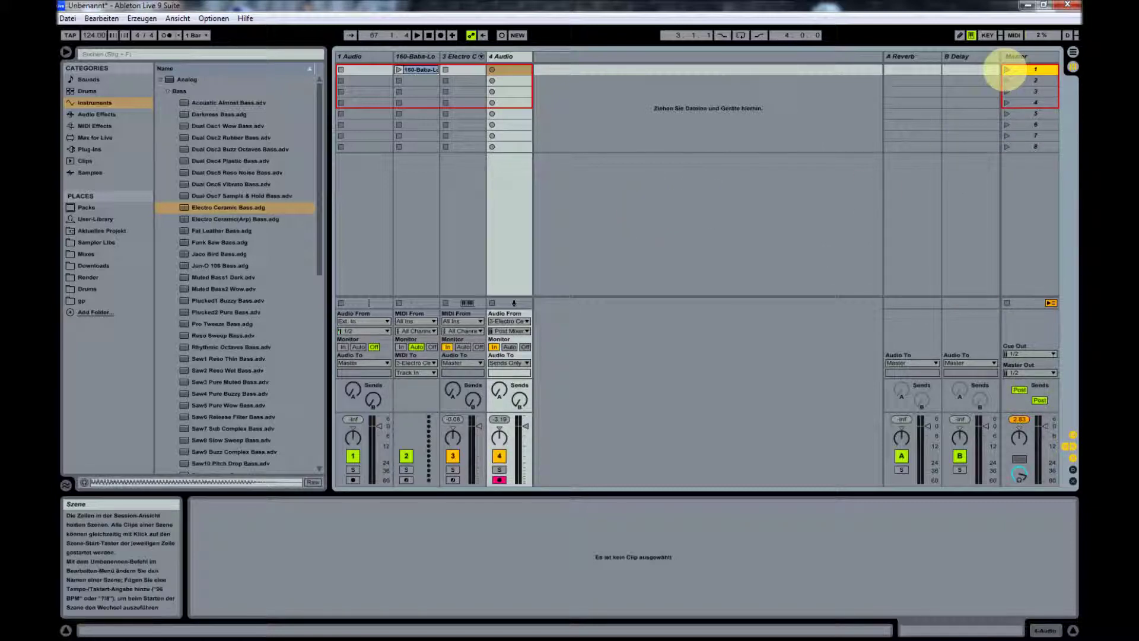
{"action": "left_click", "coordinate": [1006, 70]}
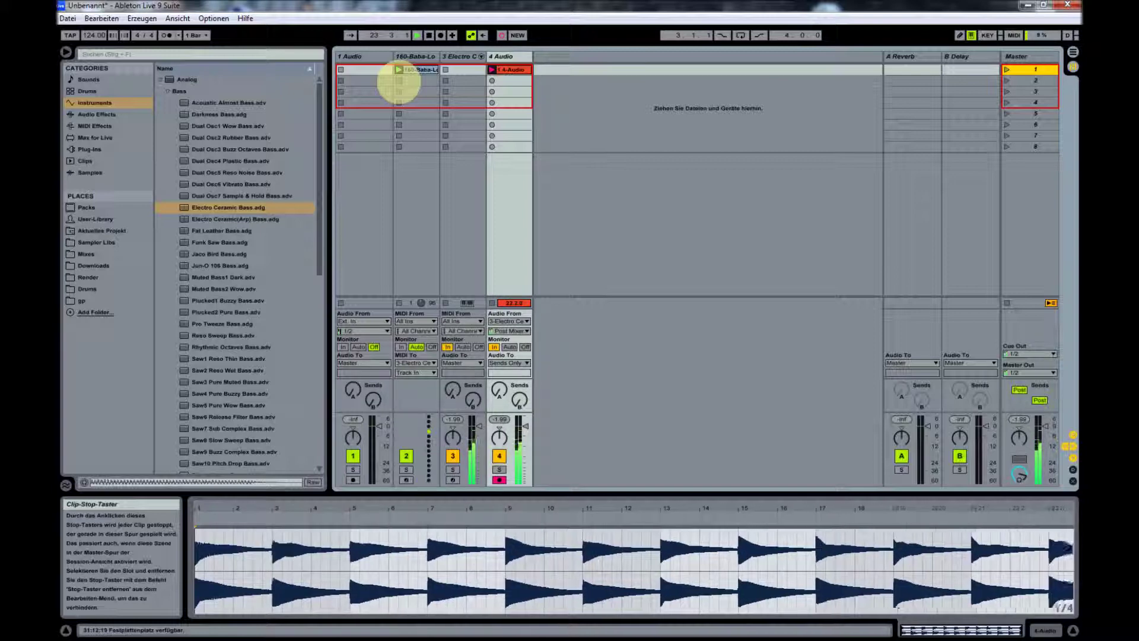
Stop recording, move the loop end to bar 25, crop the sample with Sample stutzen, and reselect the clip
{"action": "left_click", "coordinate": [399, 81]}
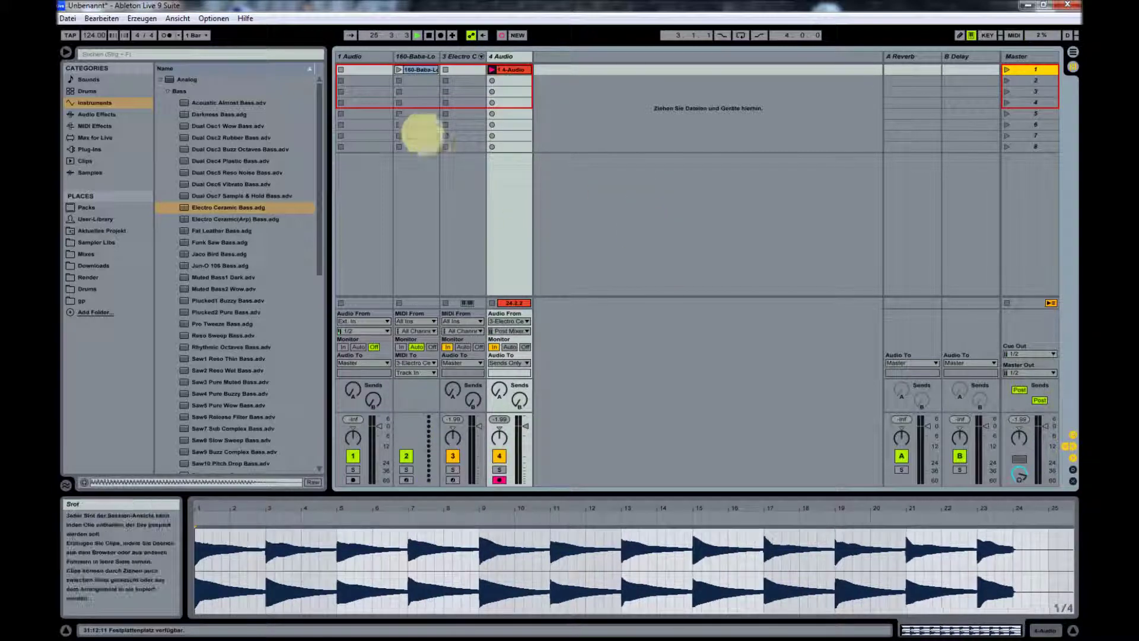
{"action": "left_click", "coordinate": [429, 35]}
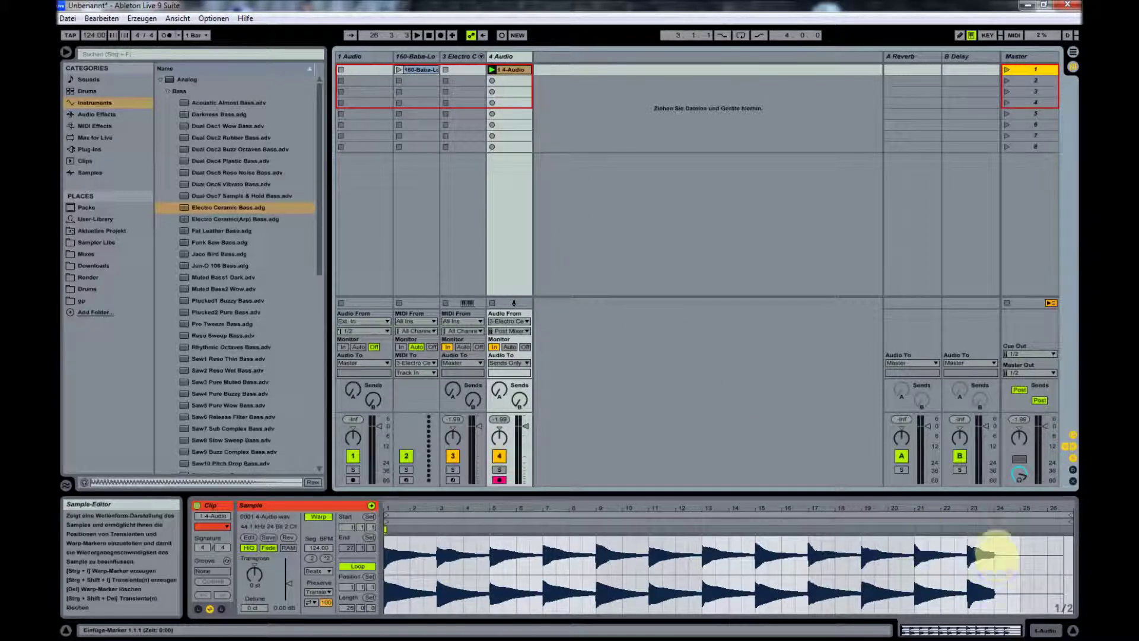
{"action": "left_click_drag", "start_coordinate": [1044, 516], "coordinate": [1018, 515]}
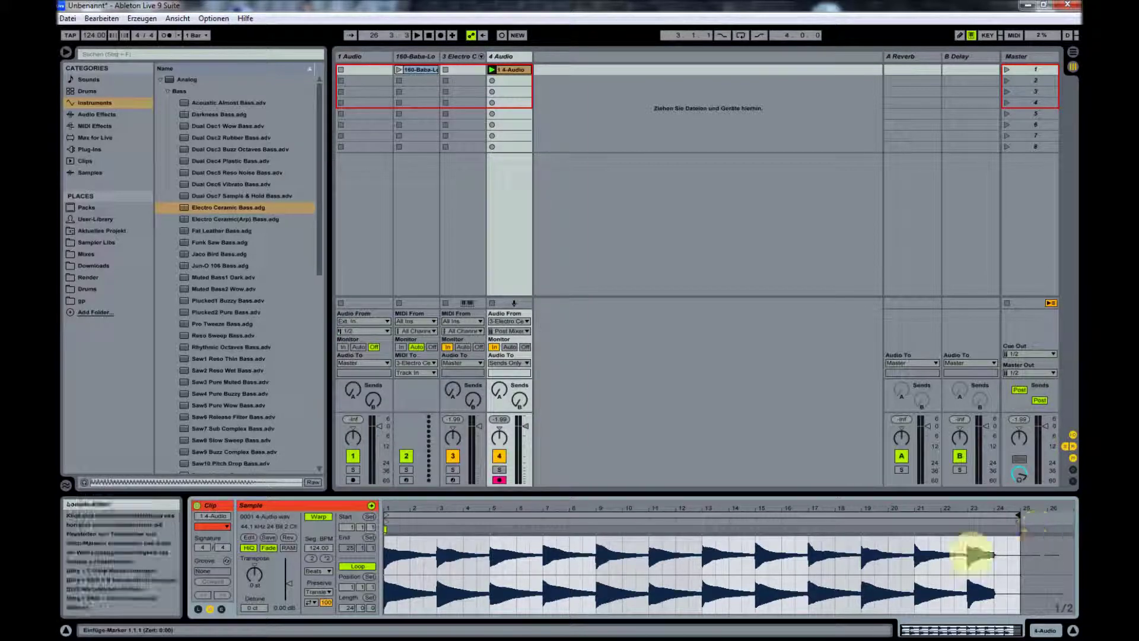
{"action": "right_click", "coordinate": [890, 538]}
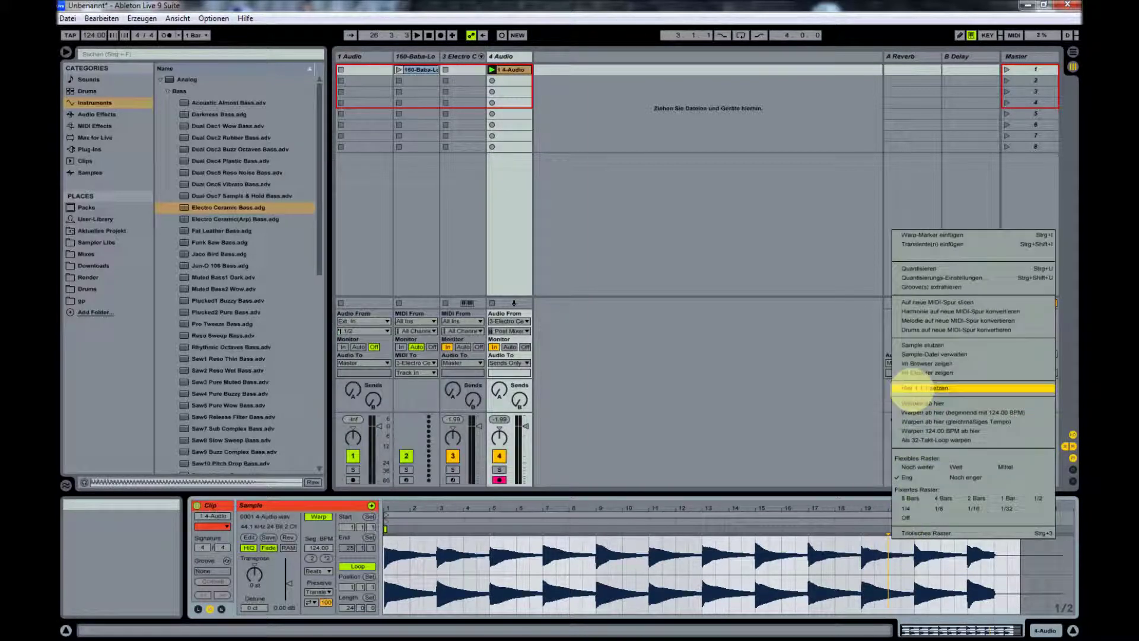
{"action": "left_click", "coordinate": [916, 345]}
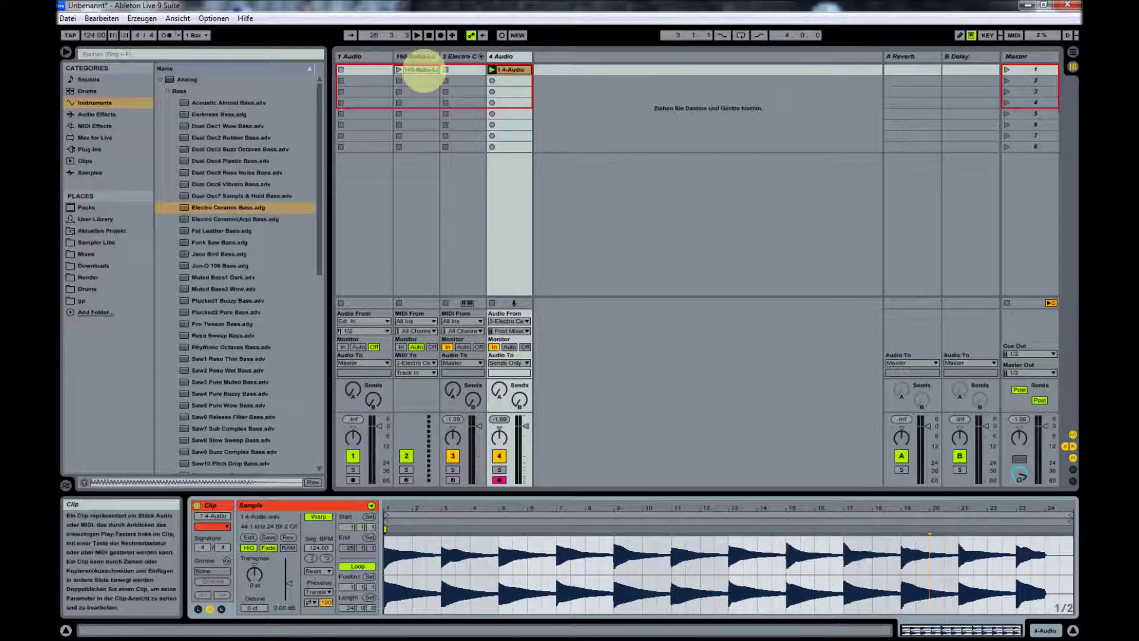
{"action": "left_click", "coordinate": [617, 215]}
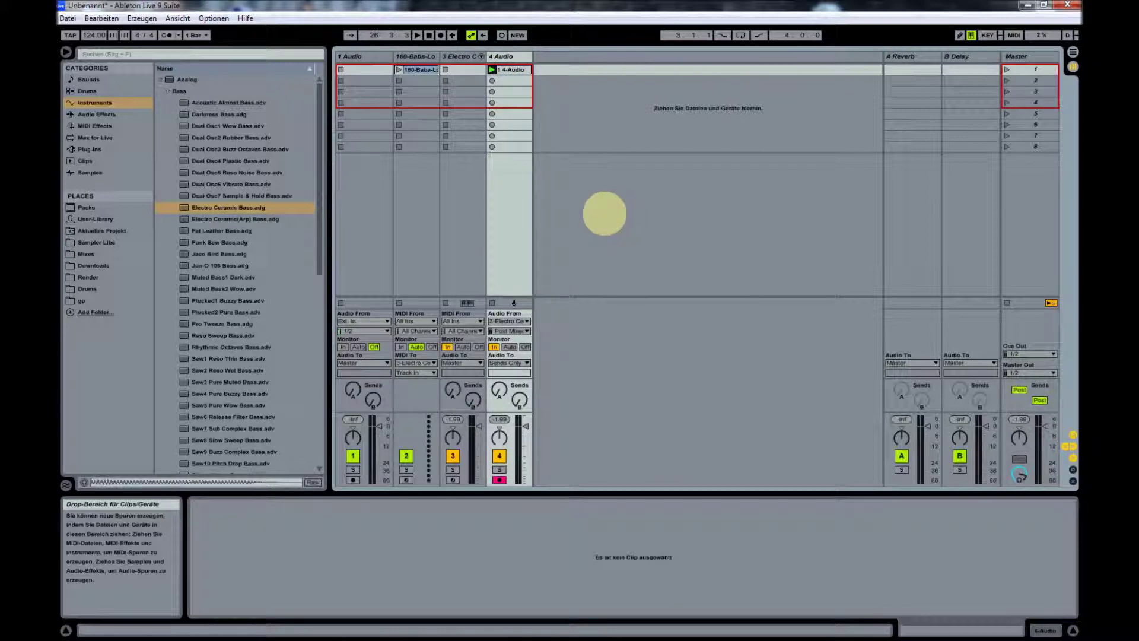
{"action": "left_click", "coordinate": [504, 69]}
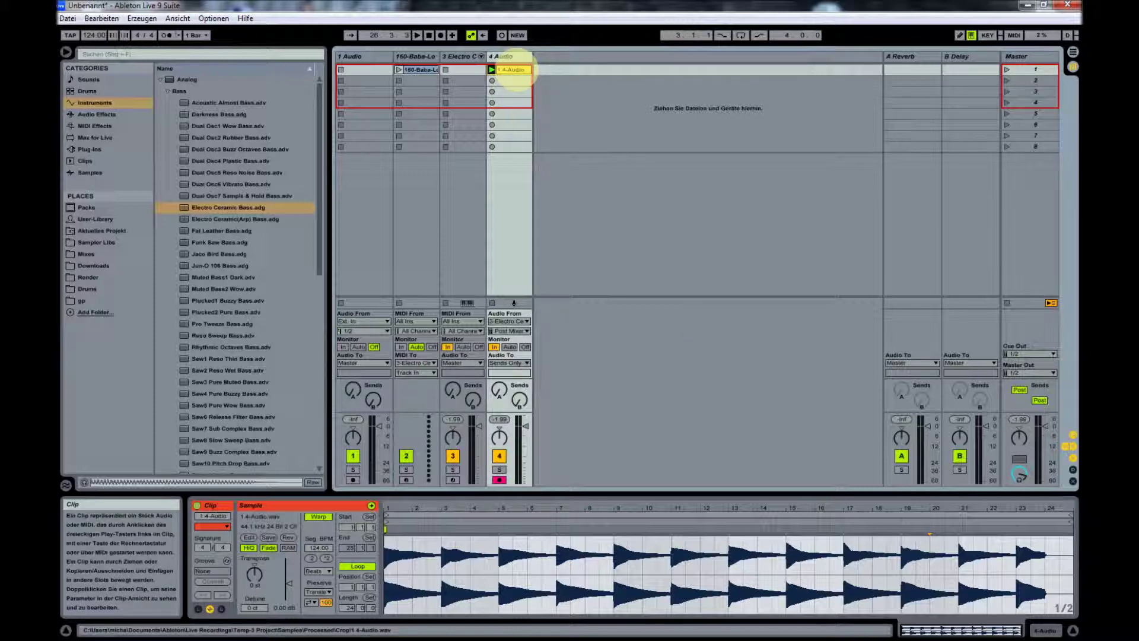
Slice the 4-Audio clip to a new MIDI track by Transient using the Sampler-Beat Offset preset
{"action": "right_click", "coordinate": [517, 67]}
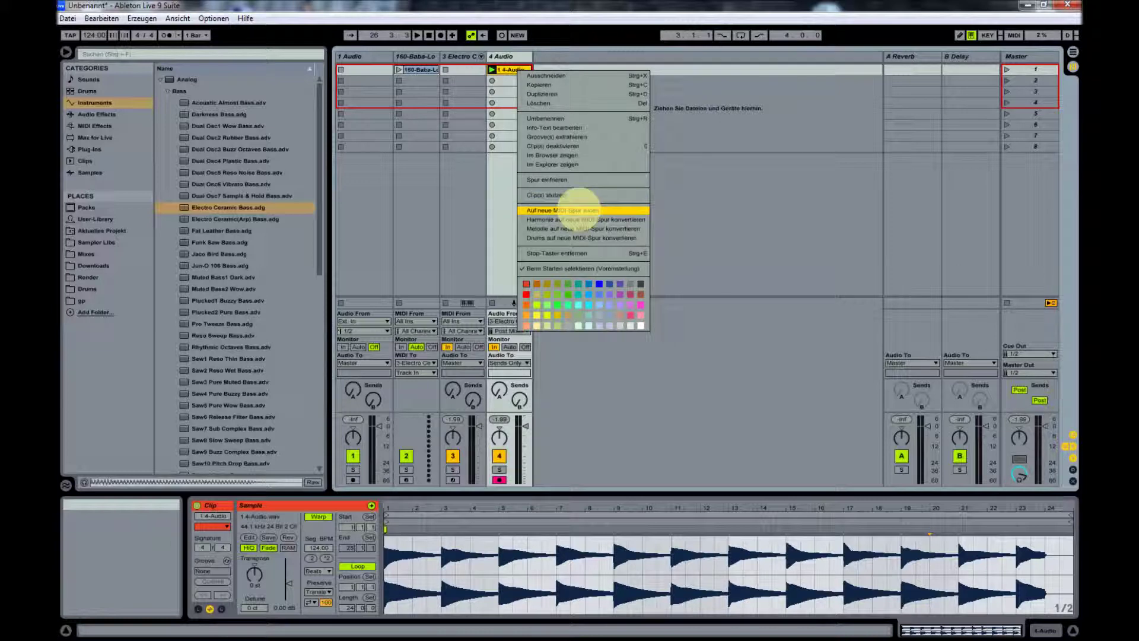
{"action": "left_click", "coordinate": [569, 210]}
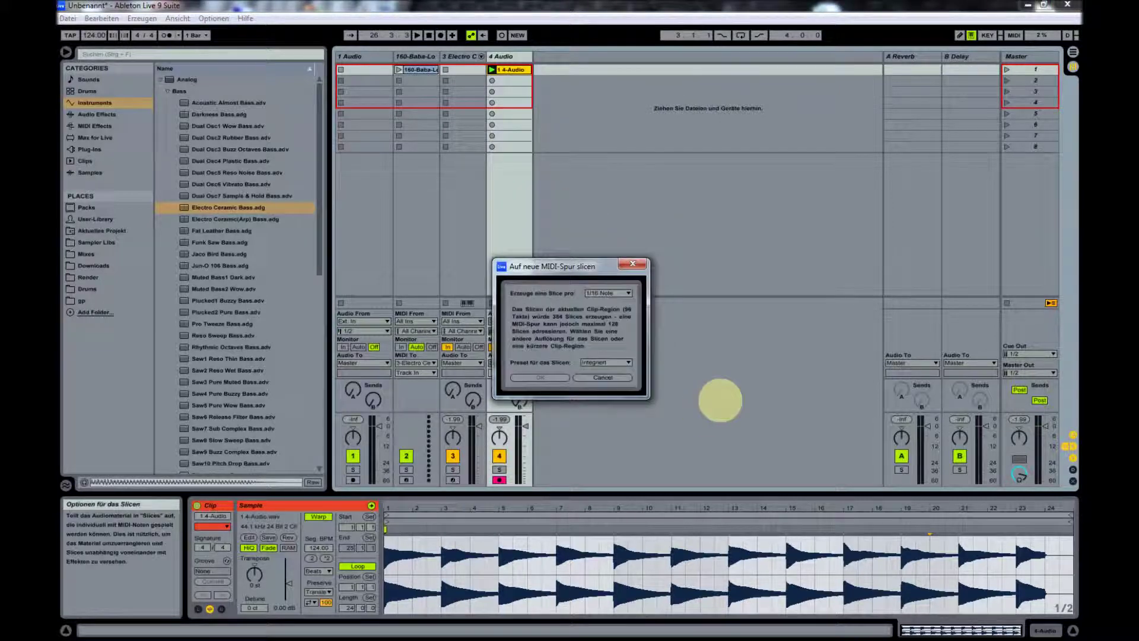
{"action": "left_click", "coordinate": [608, 292]}
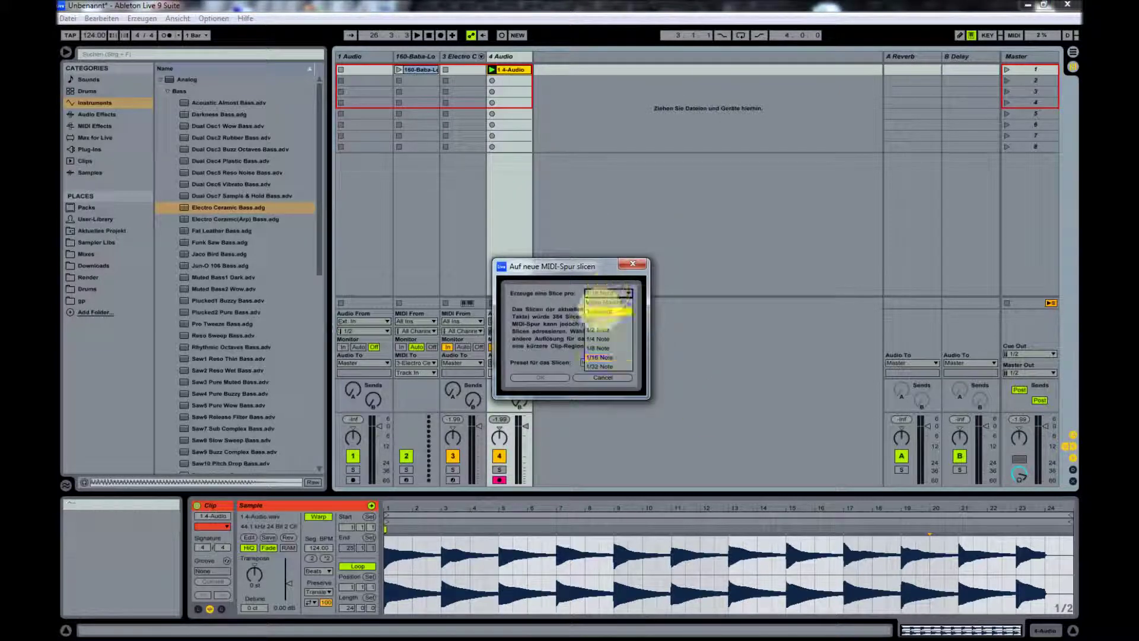
{"action": "left_click", "coordinate": [600, 311]}
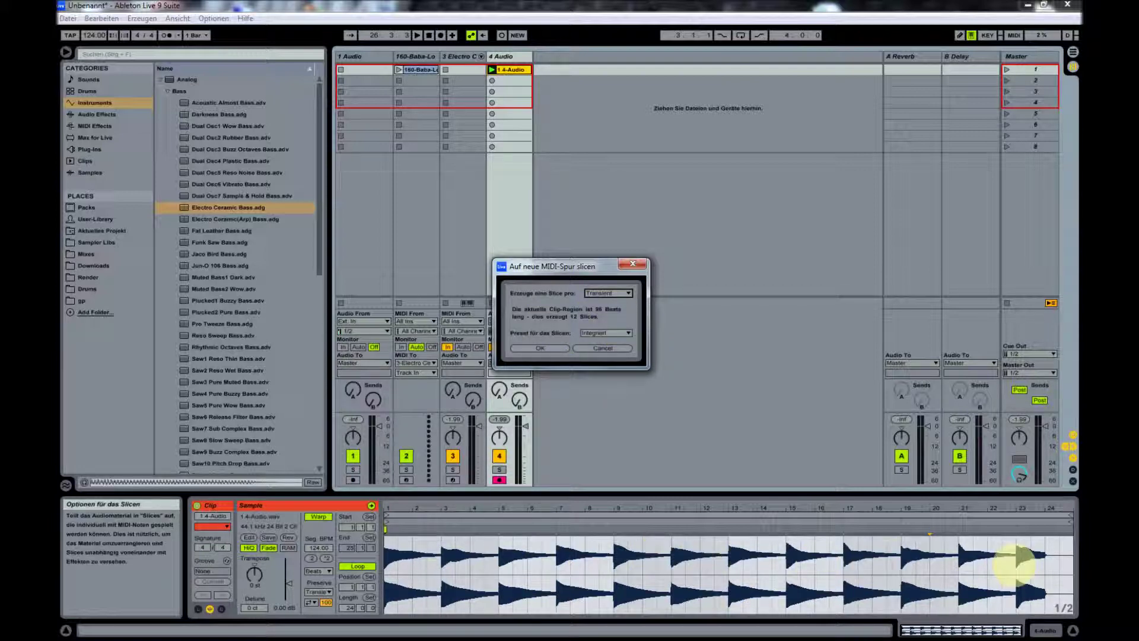
{"action": "left_click", "coordinate": [602, 332]}
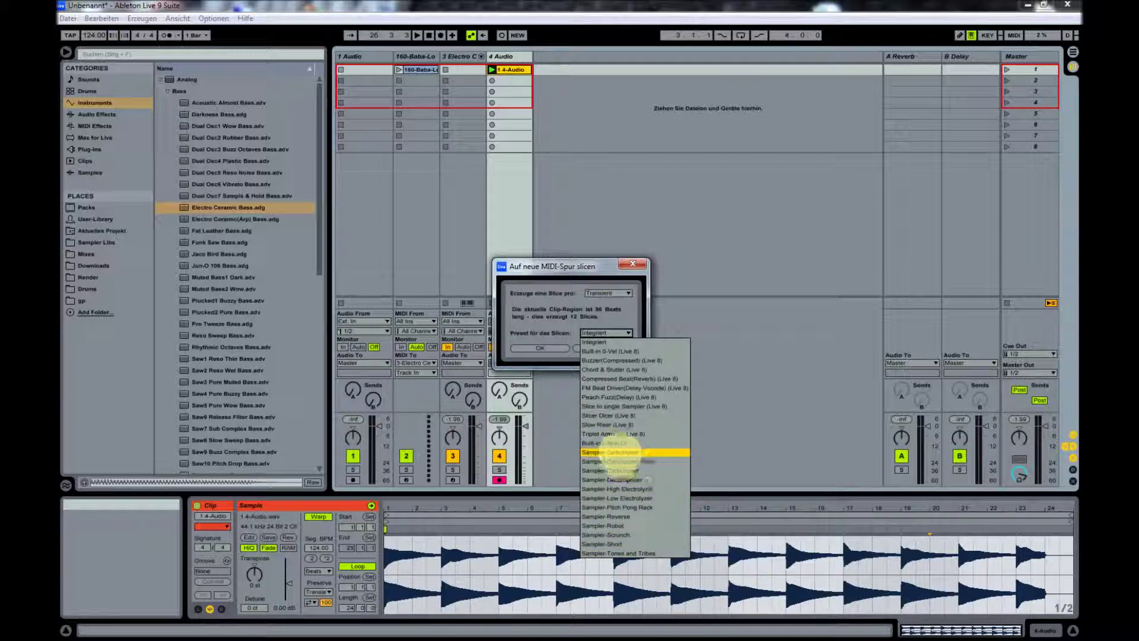
{"action": "left_click", "coordinate": [611, 452]}
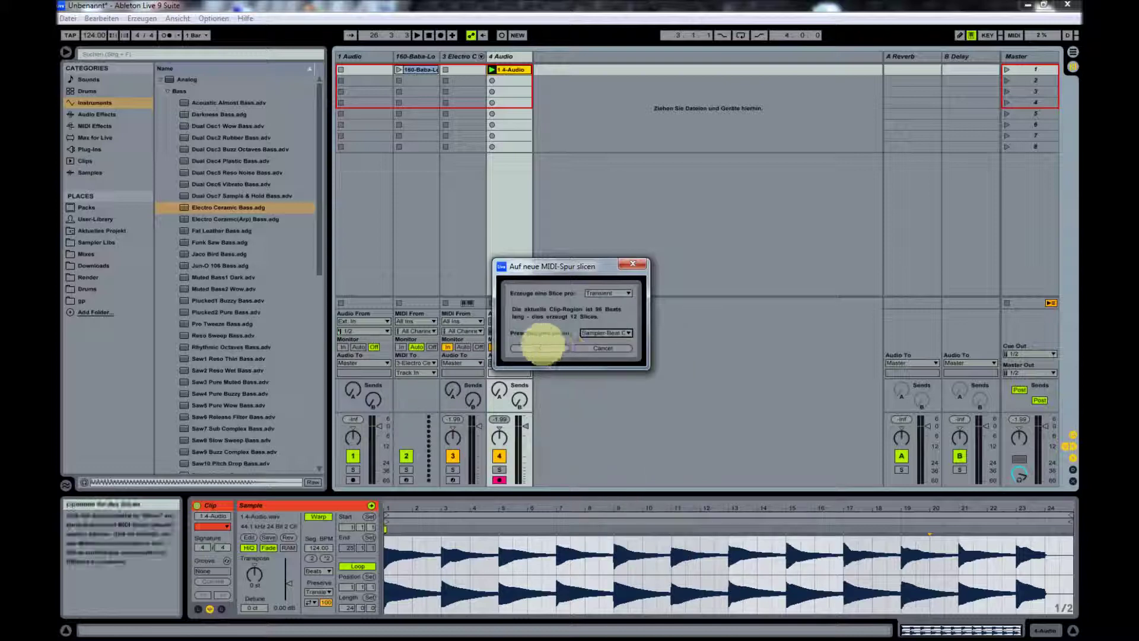
{"action": "left_click", "coordinate": [541, 348]}
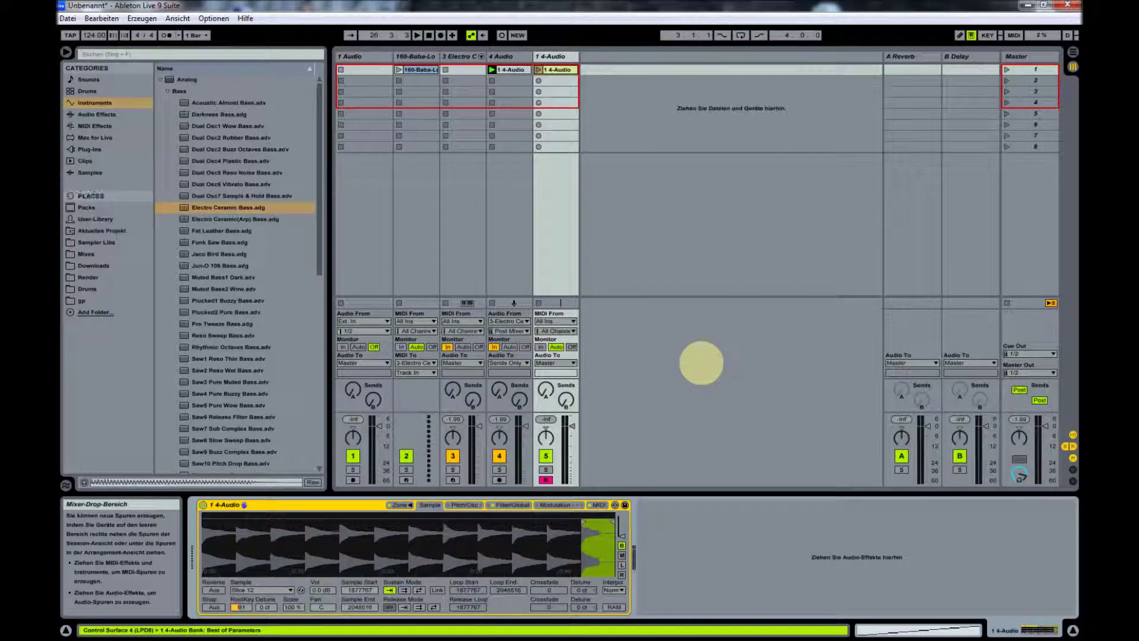
Inspect Slices 1–12 in the Sampler's zone list, then open track 3's MIDI From choices
{"action": "left_click", "coordinate": [406, 505]}
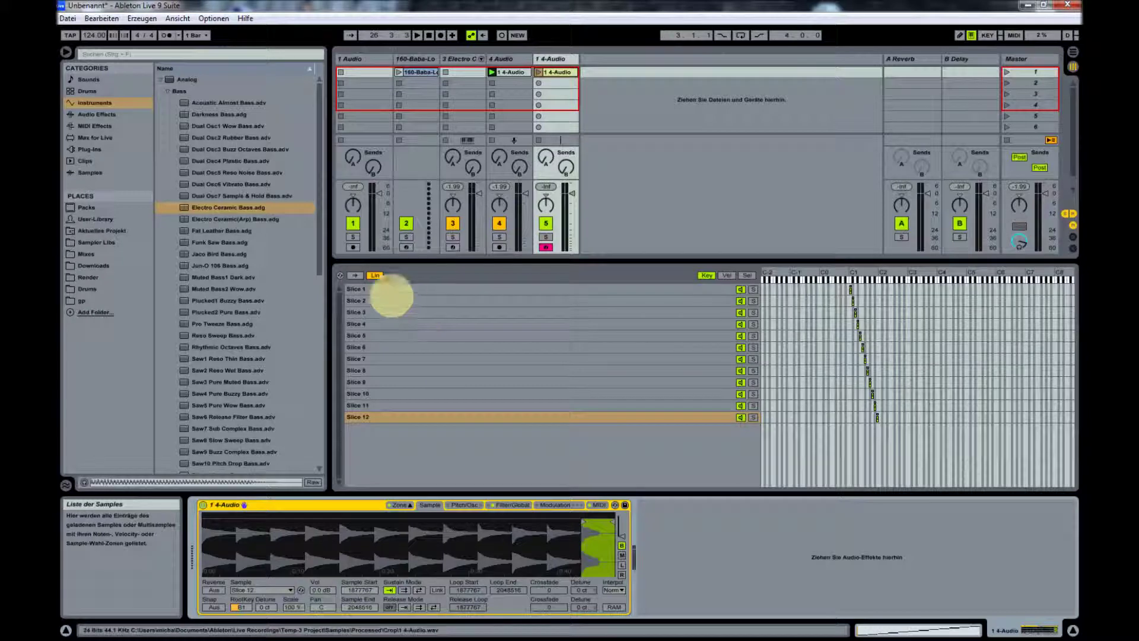
{"action": "left_click", "coordinate": [370, 289]}
{"action": "left_click", "coordinate": [372, 415]}
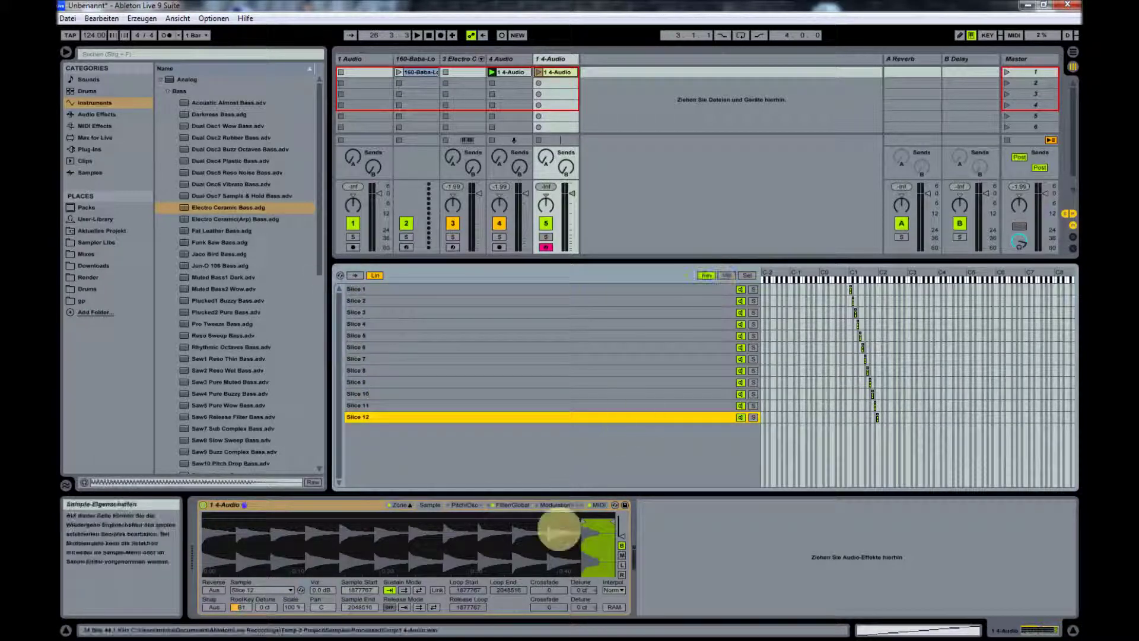
{"action": "left_click", "coordinate": [399, 505]}
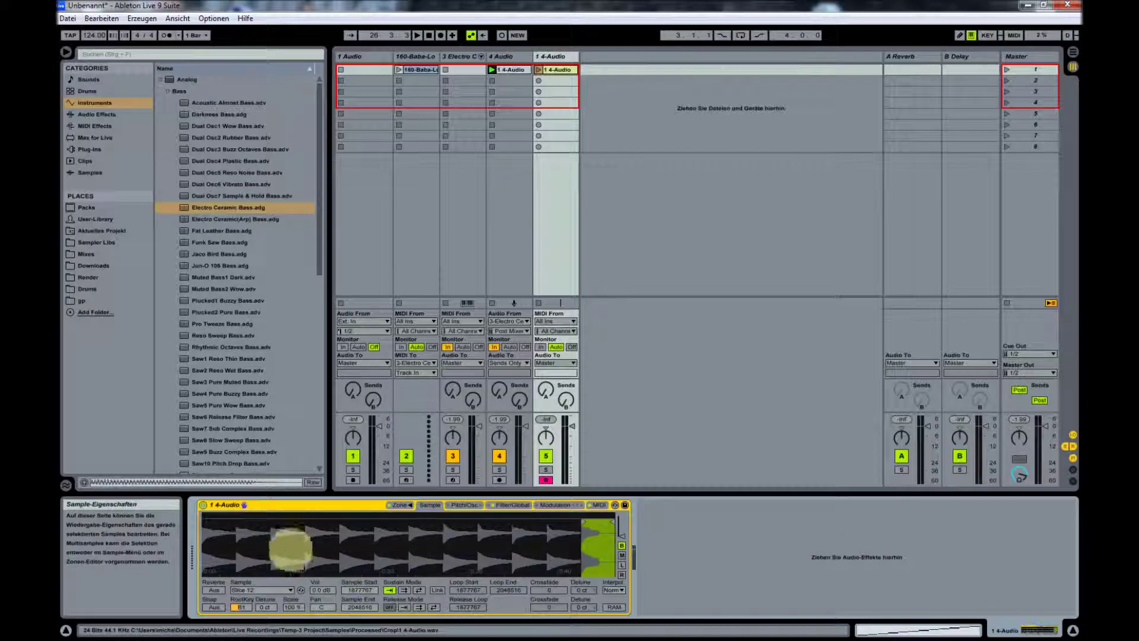
{"action": "left_click", "coordinate": [277, 589]}
{"action": "left_click", "coordinate": [276, 585]}
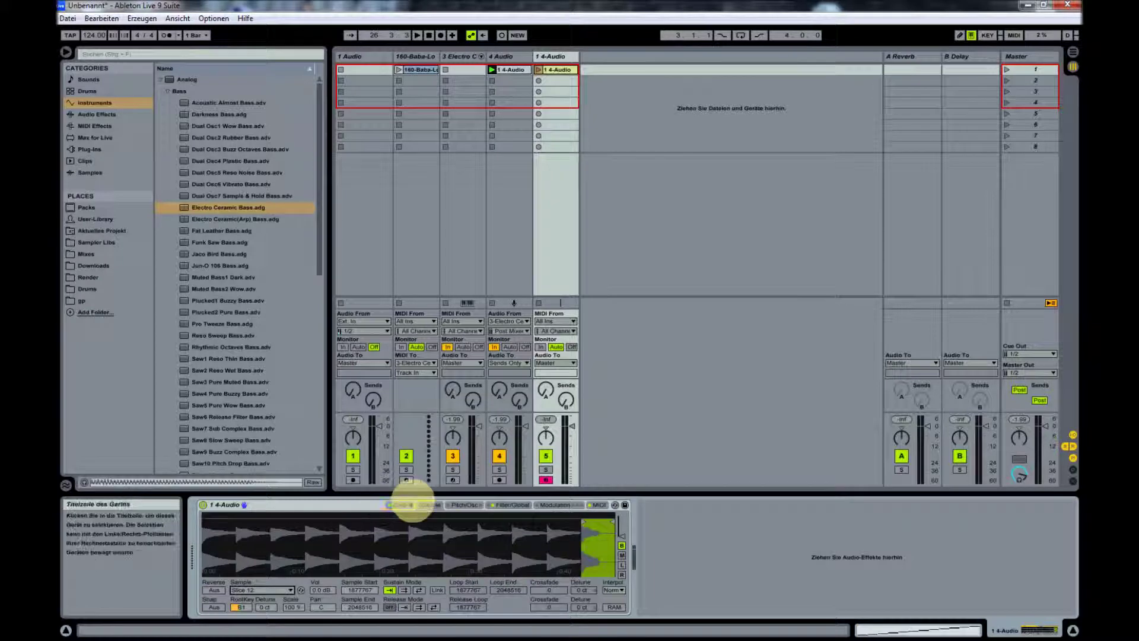
{"action": "left_click", "coordinate": [410, 506]}
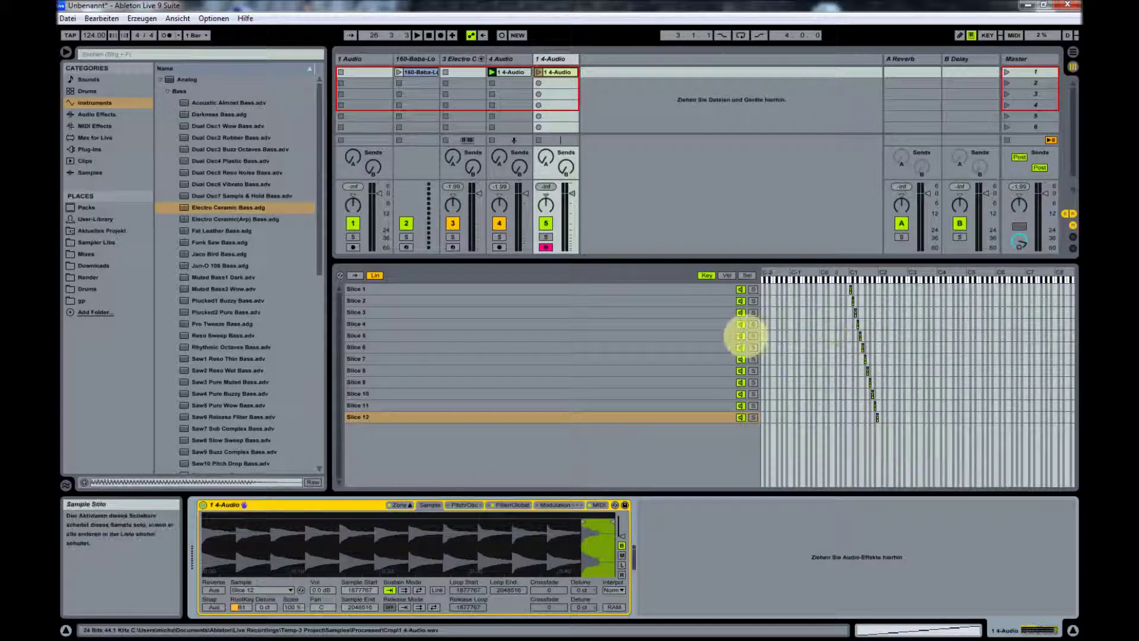
{"action": "left_click_drag", "start_coordinate": [391, 290], "coordinate": [380, 418]}
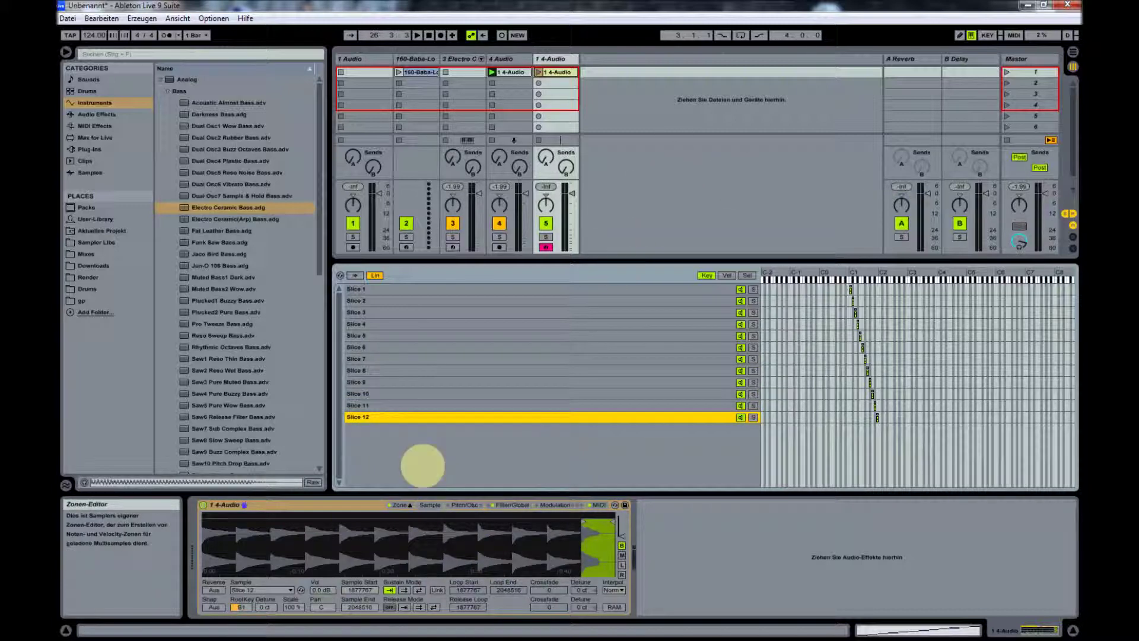
{"action": "left_click", "coordinate": [408, 503]}
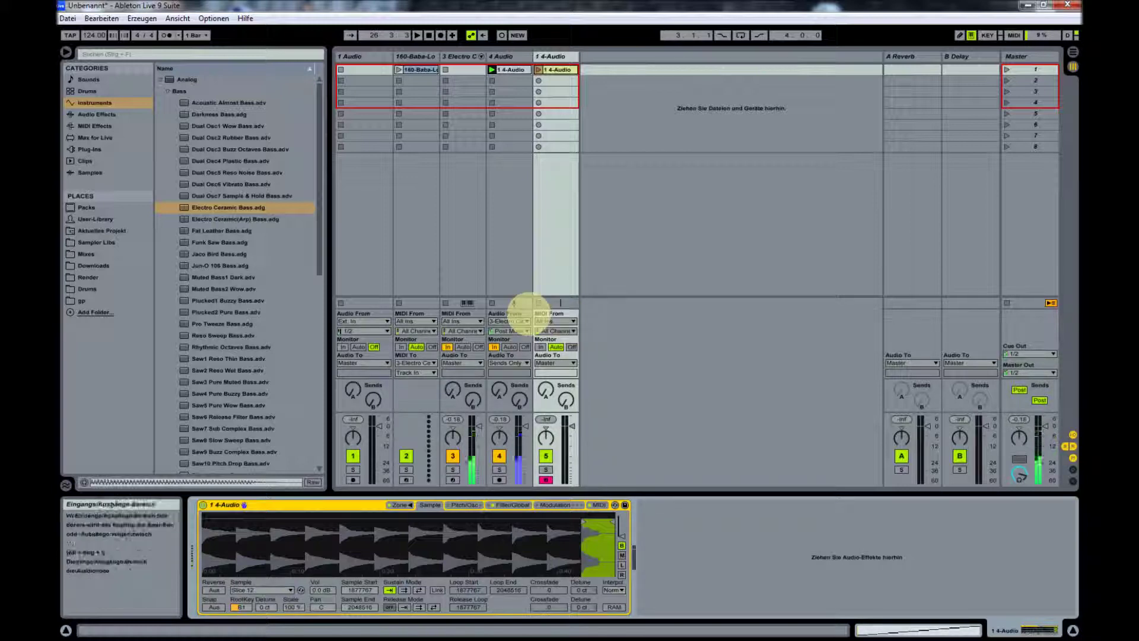
{"action": "left_click", "coordinate": [463, 321]}
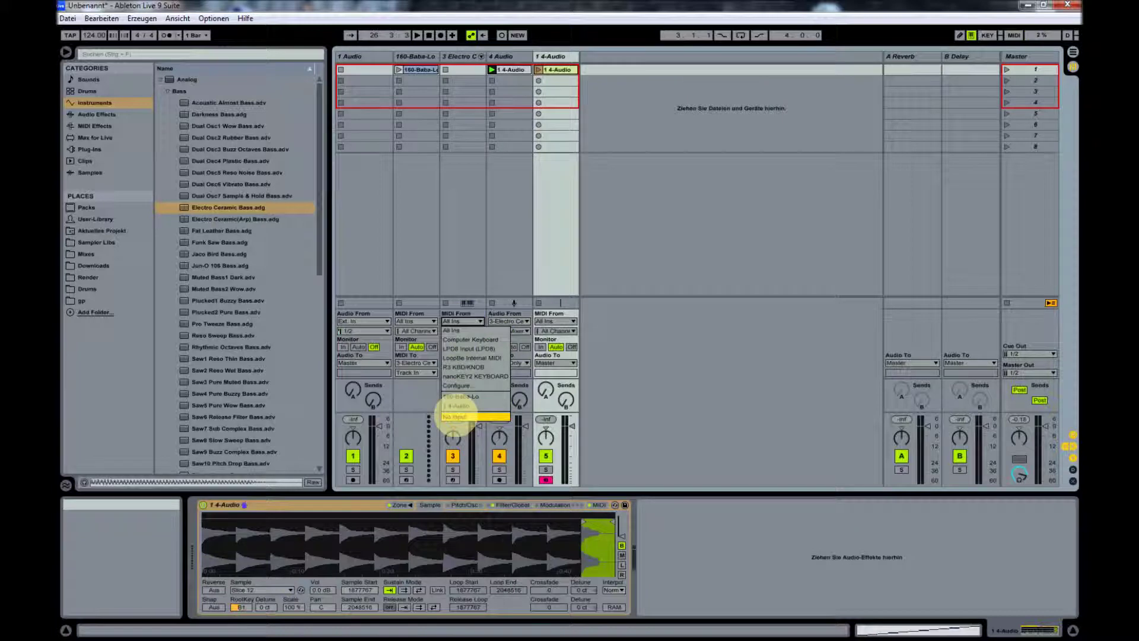